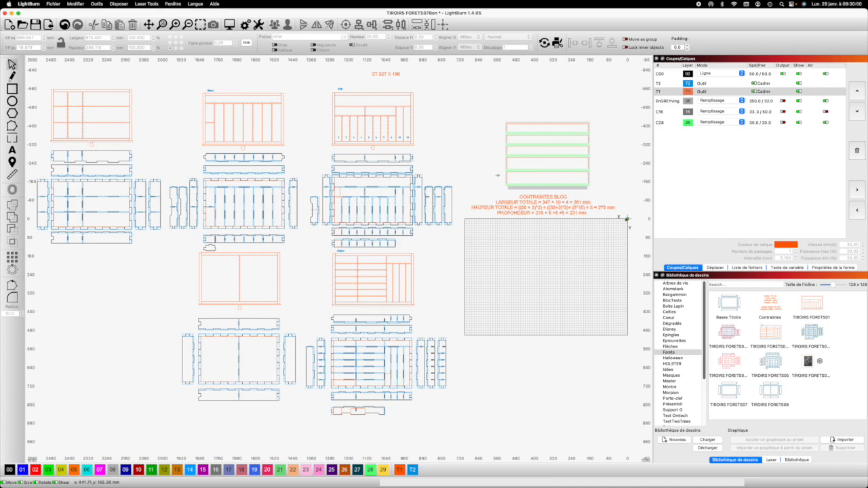
Step: Select the drawer block drawing with its constraints text and examine the block's overall width, height and depth
mouse_move(464, 107)
left_mouse_down()
mouse_move(468, 200)
mouse_move(531, 215)
mouse_move(615, 215)
left_mouse_up()
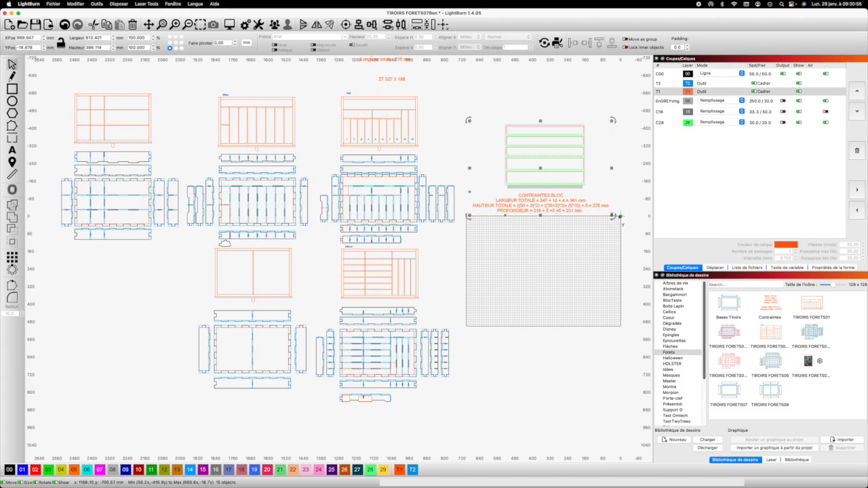
left_click(162, 25)
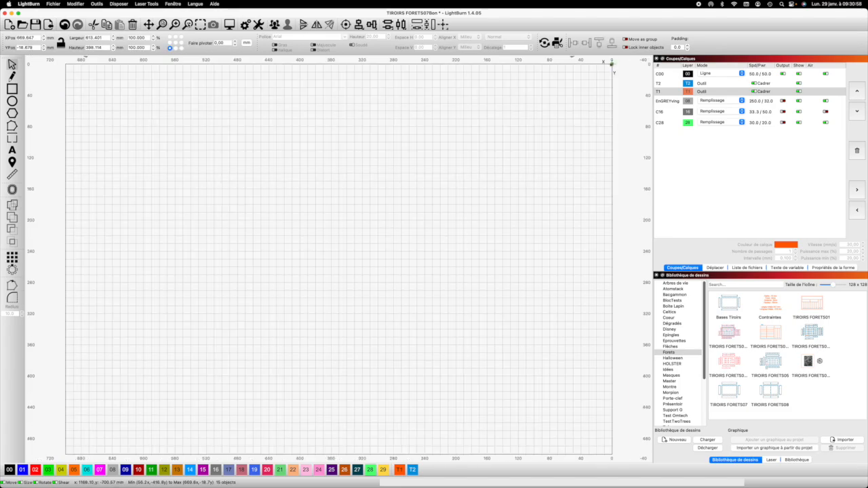
left_click(201, 25)
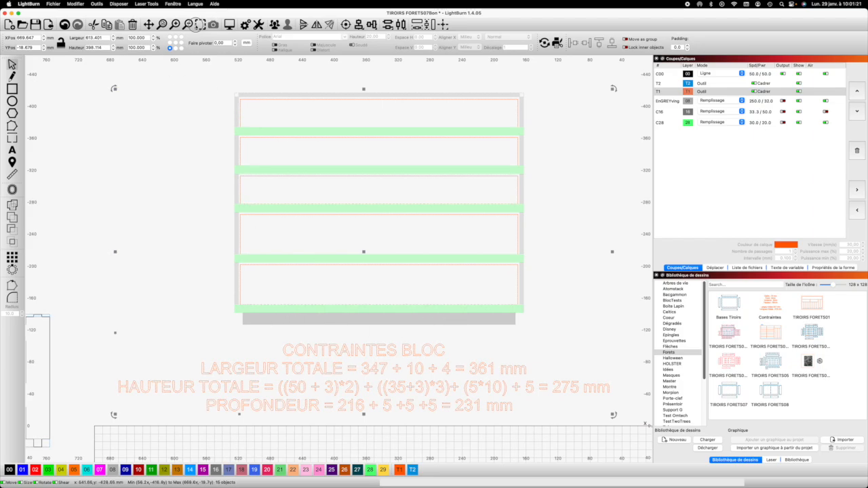
left_click(201, 25)
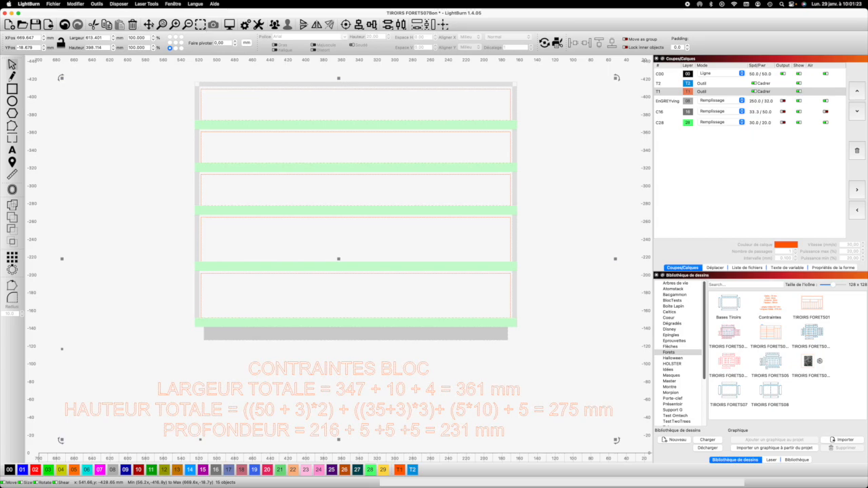
Step: Draw a rectangle in the work area and size it to 361 mm wide by 231 mm high
left_click(161, 25)
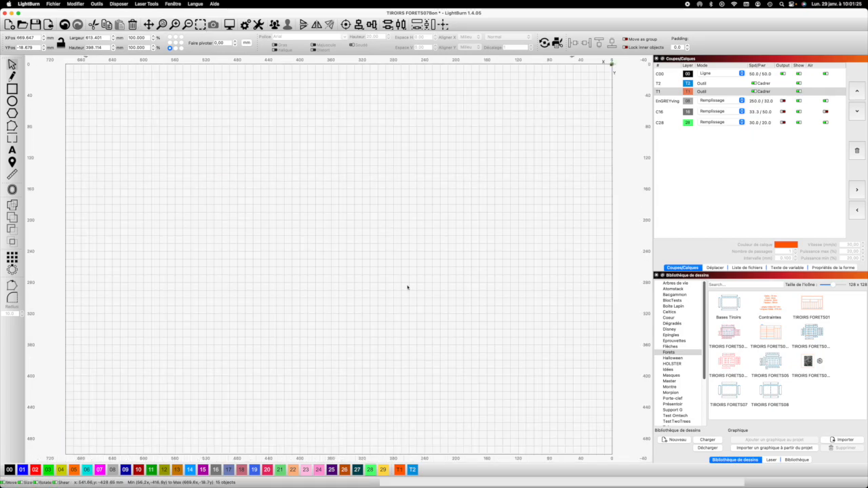
left_click(12, 89)
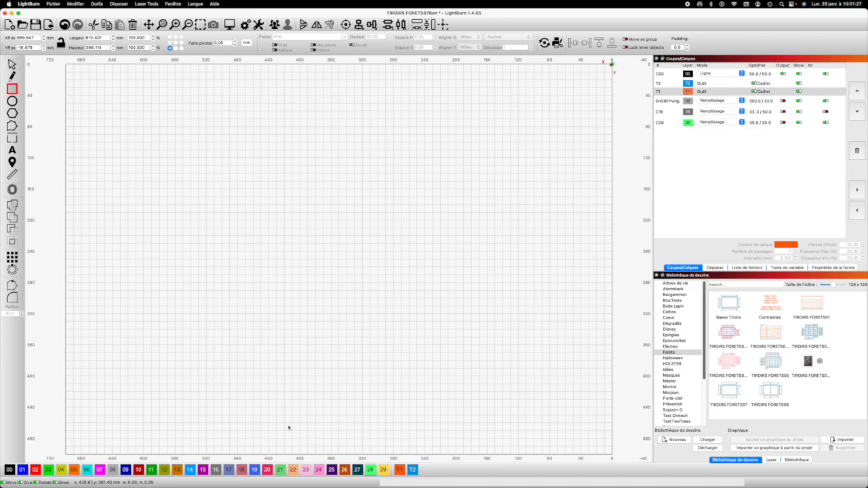
left_click_drag(184, 276, 524, 406)
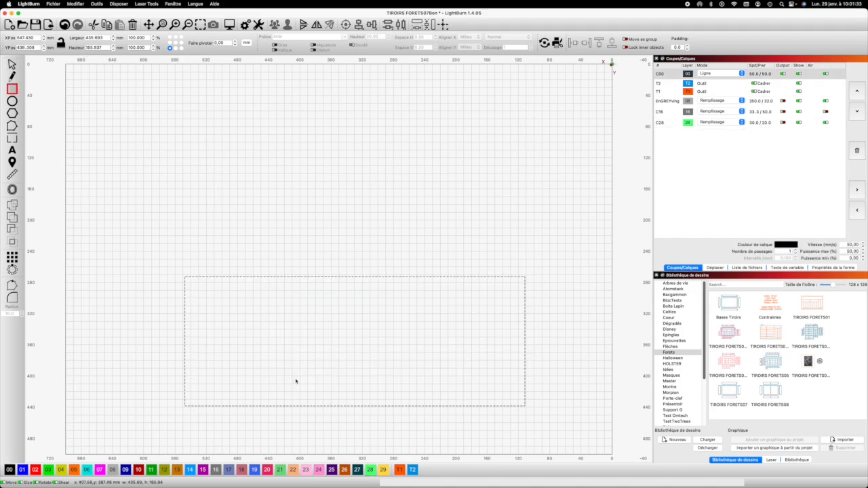
scroll(389, 157, "down", 3)
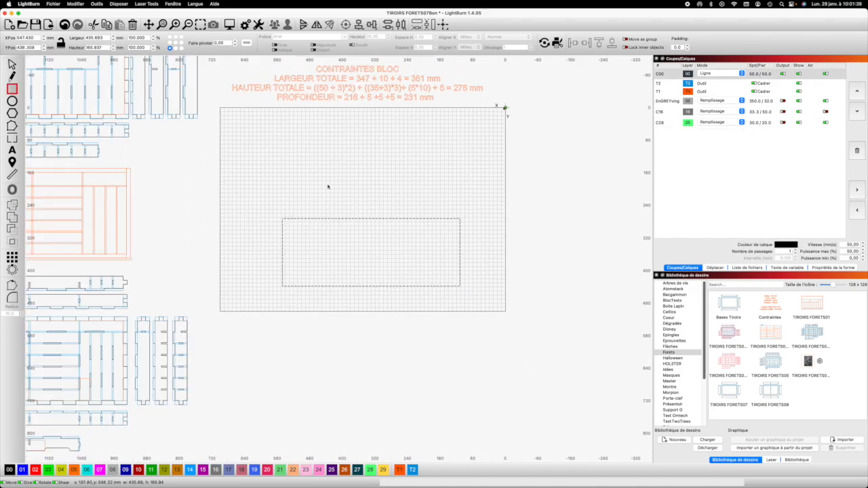
key("Escape")
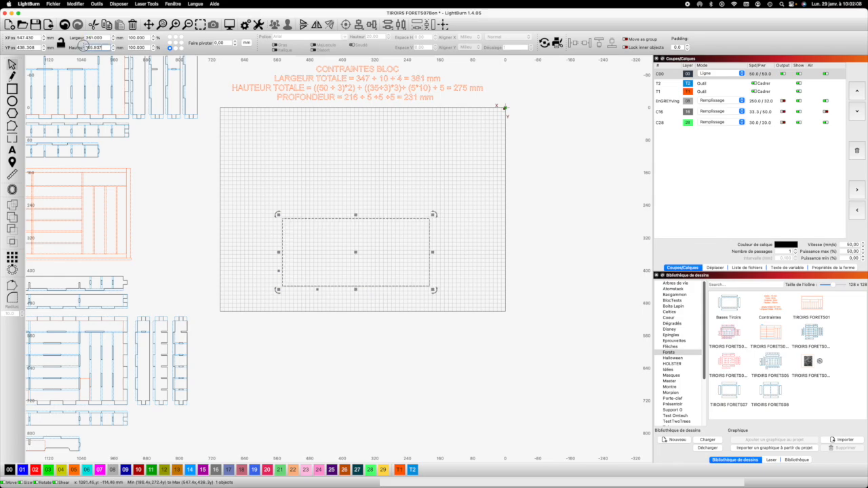
left_click_drag(102, 47, 79, 46)
type("231")
key("Return")
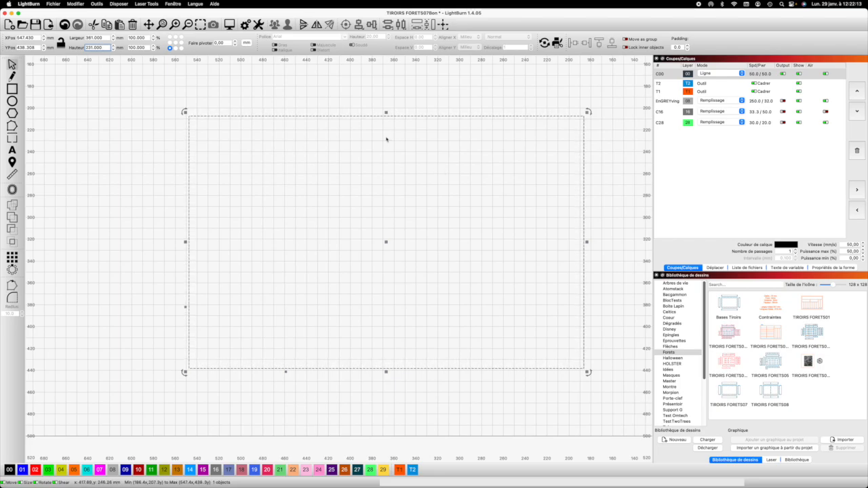
Step: Draw a full-width rectangle just inside the panel's upper edge and set its height to 5 mm
left_click(13, 89)
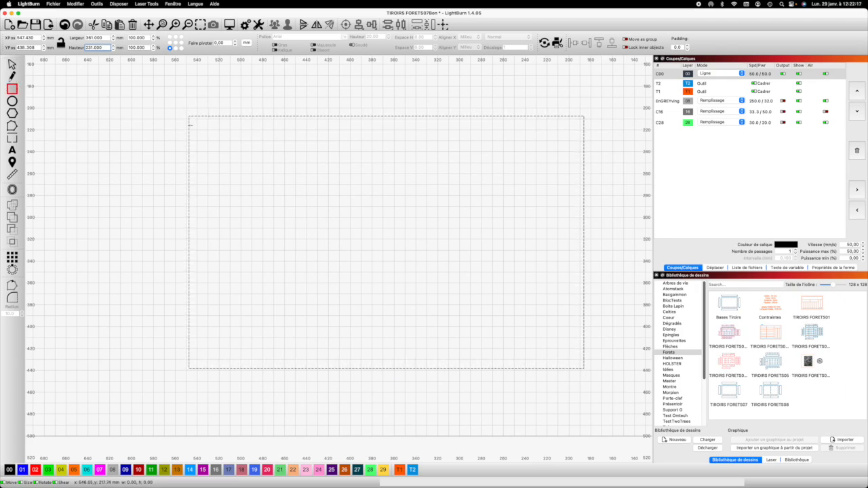
left_click_drag(190, 117, 583, 138)
left_click_drag(512, 130, 512, 130)
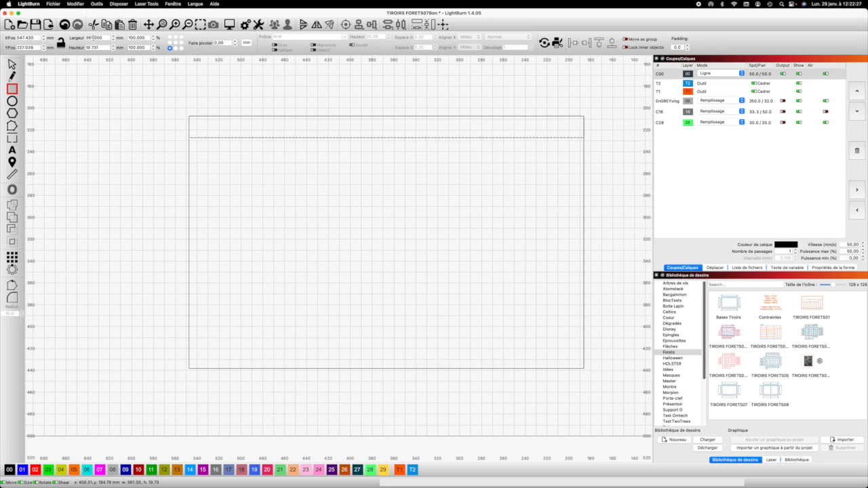
left_click_drag(100, 47, 85, 48)
type("5")
key("Return")
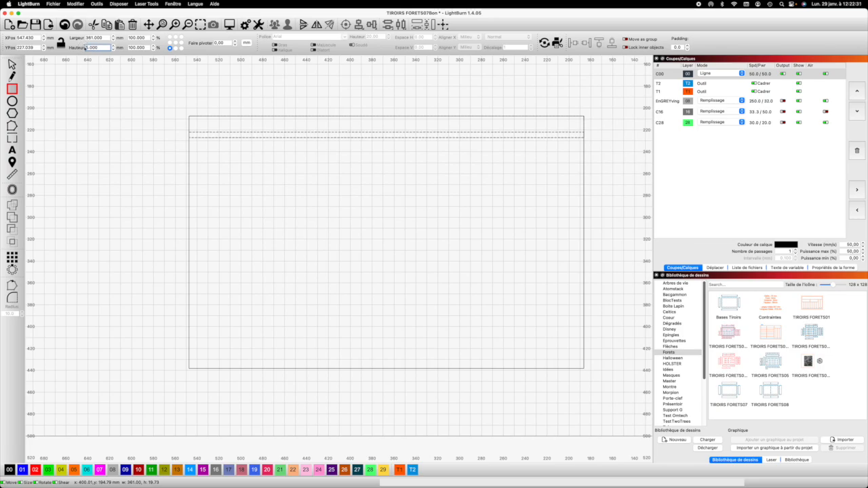
Step: Assign the 5 mm strip to tool layer T2 and snap it against the panel's upper edge
left_click(412, 469)
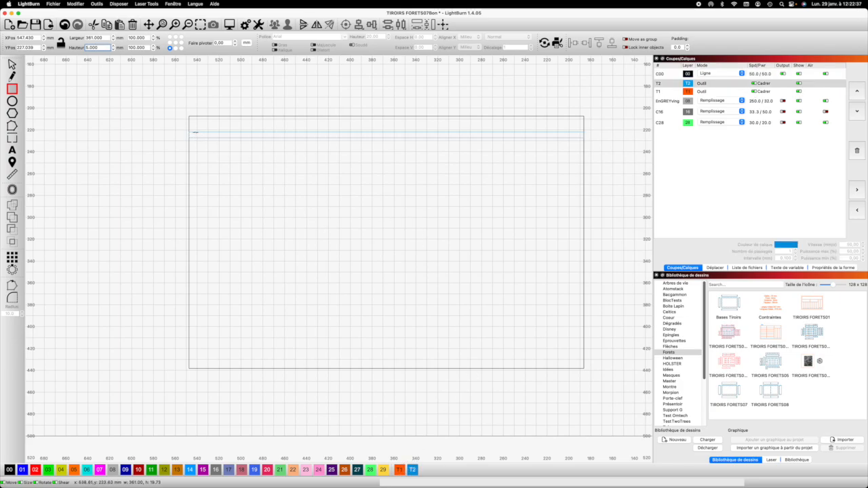
left_click(12, 65)
left_click(286, 139)
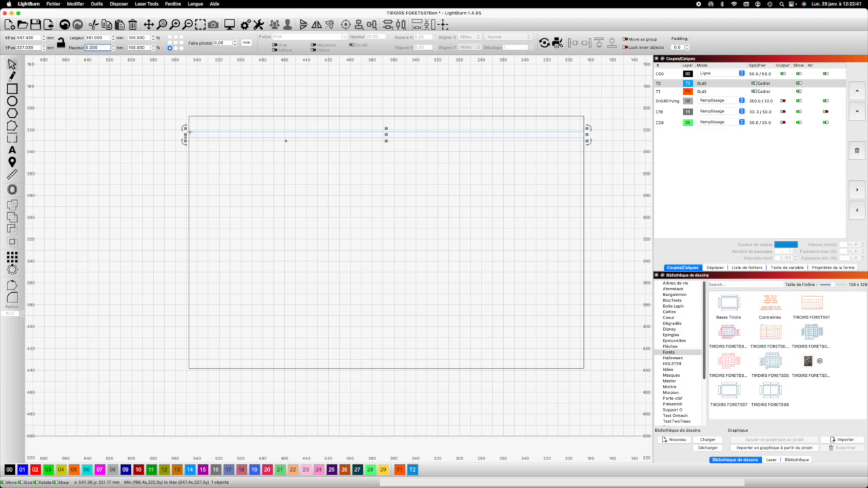
left_click_drag(190, 135, 189, 116)
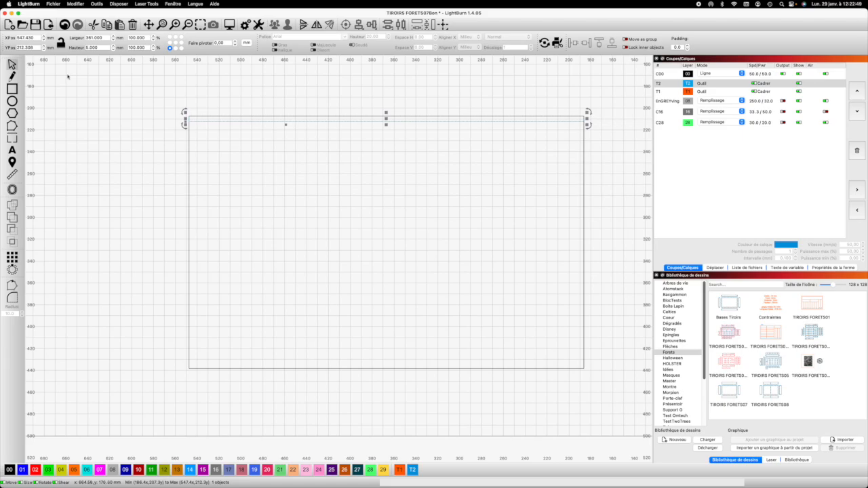
Step: Move the strip 5 mm down from the panel's upper edge by setting its Y position to 217.308 mm
double_click(34, 47)
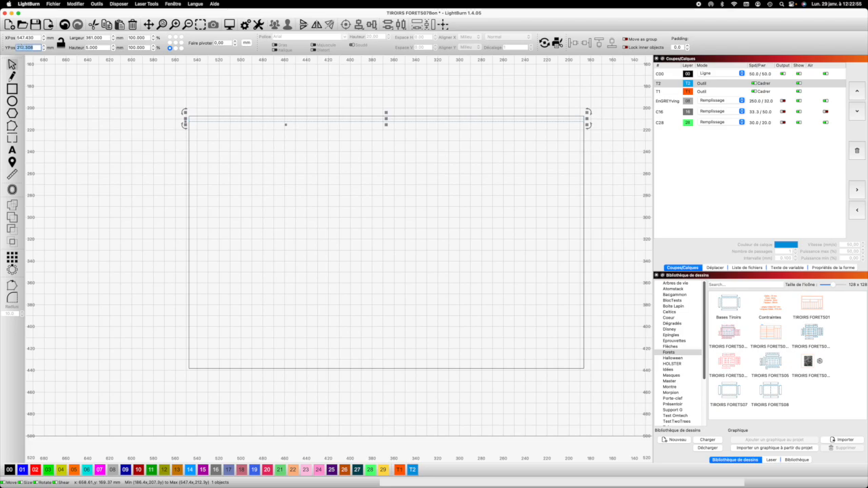
left_click(22, 47)
key("BackSpace")
type("3")
key("Return")
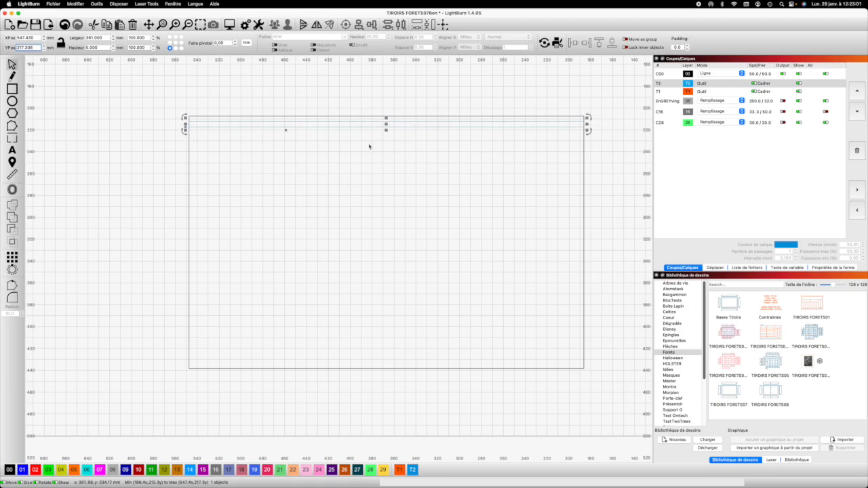
left_click(318, 134)
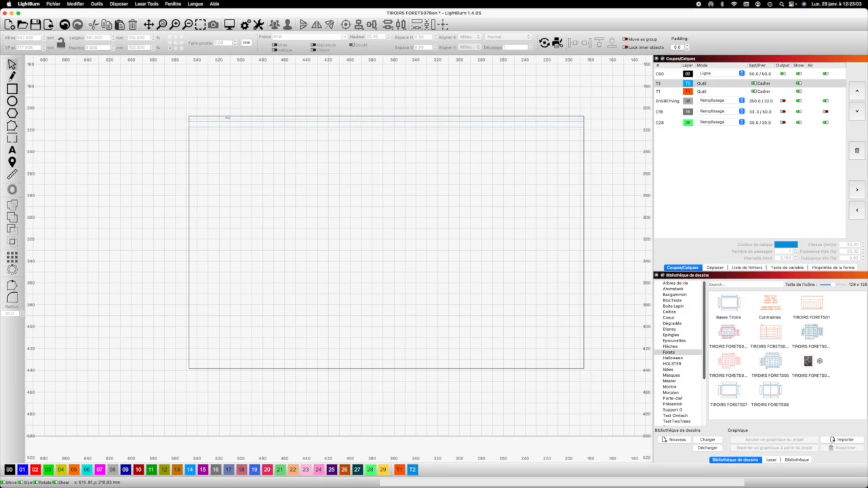
Step: Draw a 5 mm high rectangle on layer 00 at the strip's left end and set its width to 51.571 mm
scroll(229, 119, "down", 1)
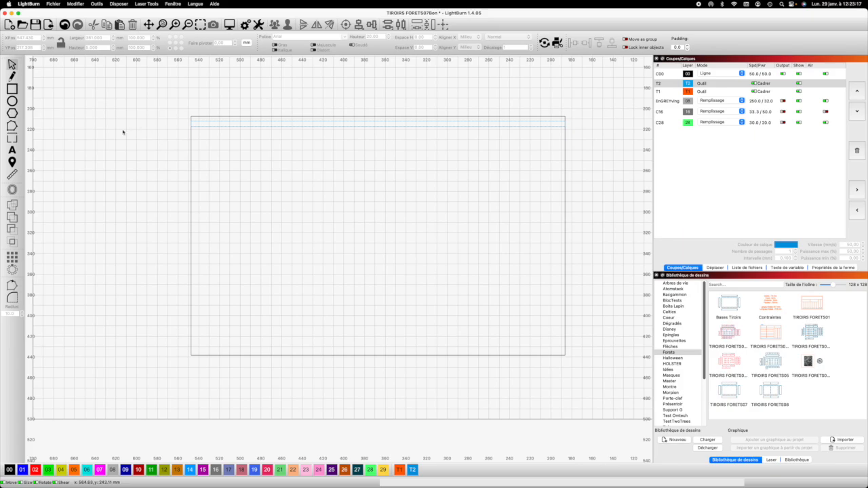
left_click(13, 89)
left_click_drag(192, 121, 224, 127)
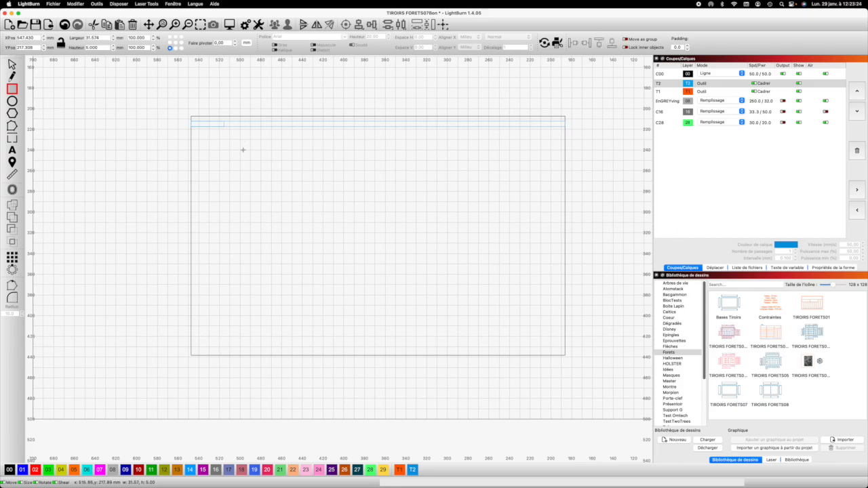
left_click(10, 469)
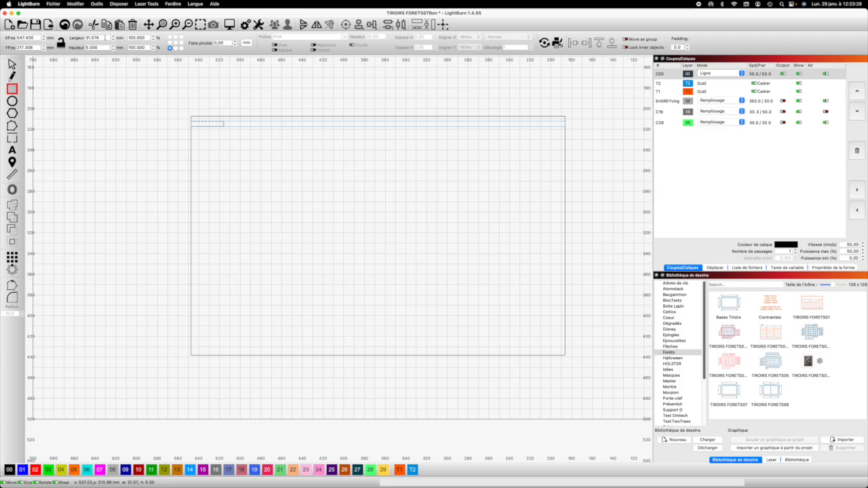
left_click_drag(102, 38, 78, 38)
key("BackSpace")
key("Return")
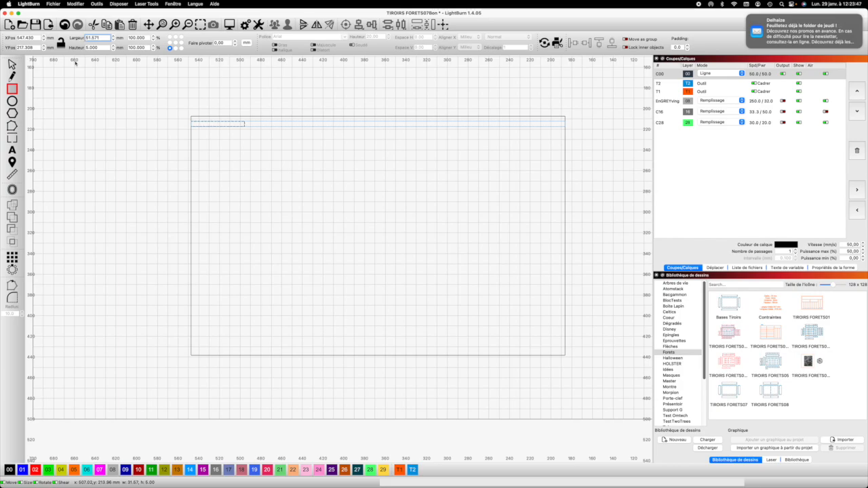
Step: Copy the small rectangle's width value and shift the rectangle along the strip by subtracting 51.571 mm from its X position
left_click_drag(106, 38, 81, 36)
key("super+c")
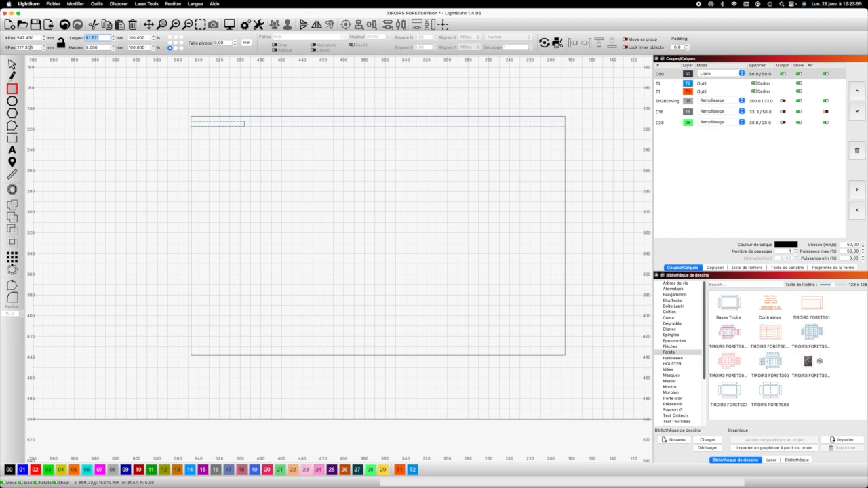
double_click(27, 38)
key("Right")
type("-51.571")
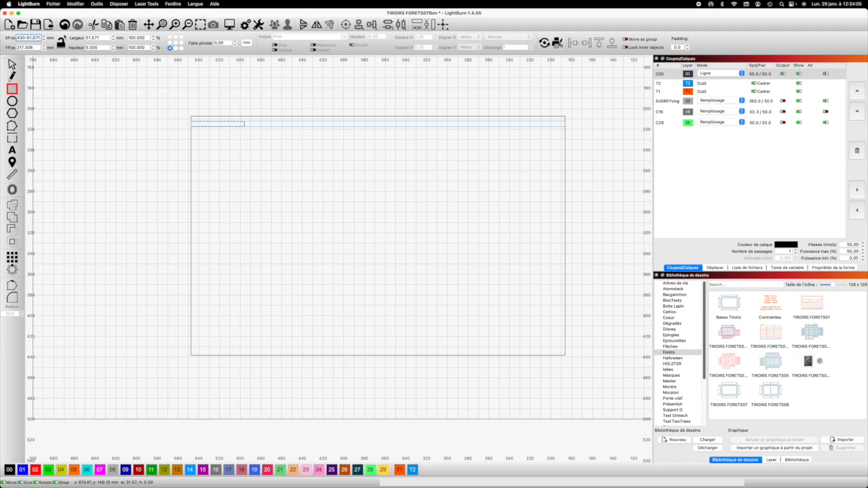
key("Return")
Step: Create a grid array of the slot rectangle with 3 columns, 1 row and 51.571 mm horizontal spacing
left_click(12, 257)
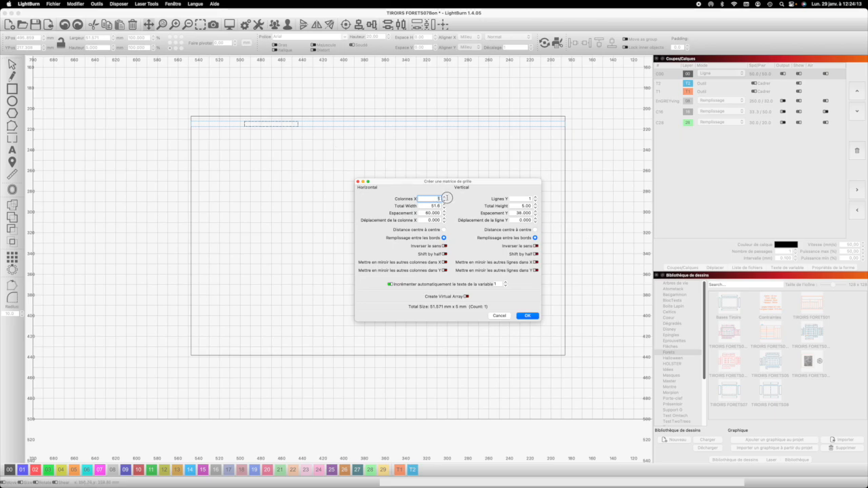
type("5")
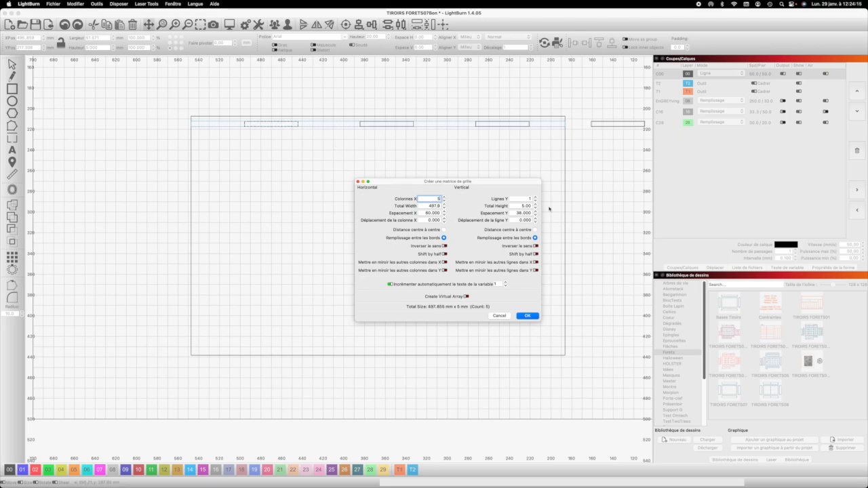
left_click(419, 213)
key("super+v")
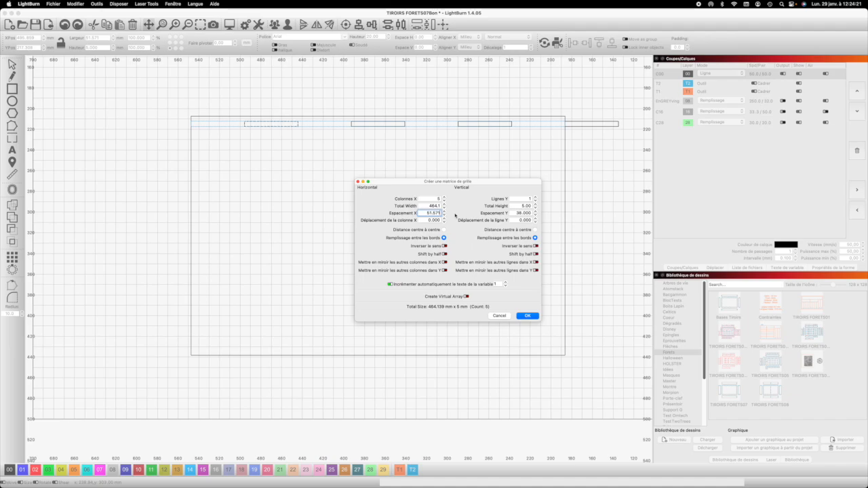
left_click_drag(435, 199, 449, 198)
type("3")
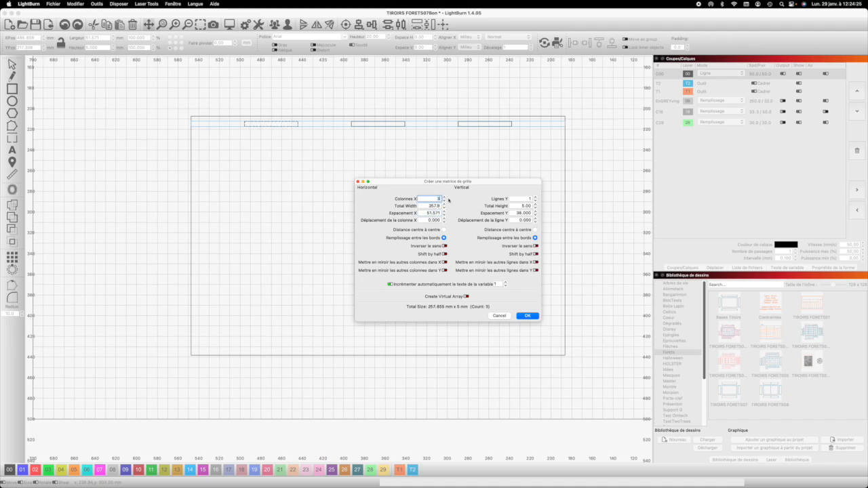
key("Return")
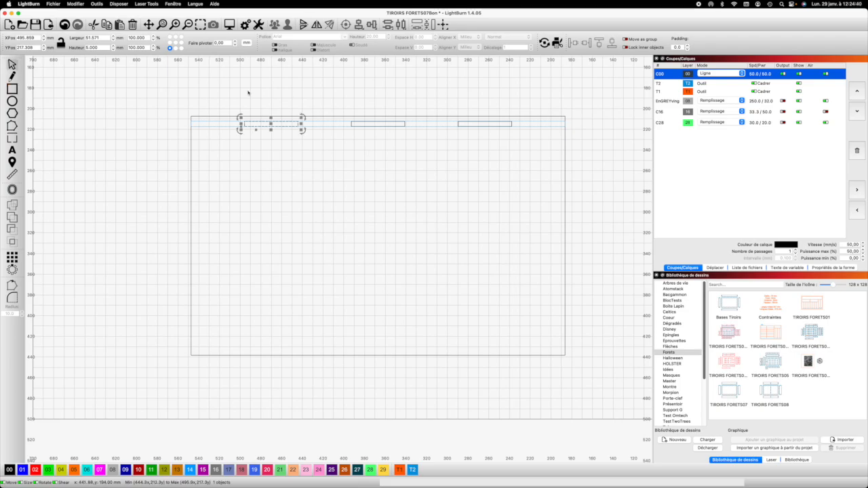
Step: Group the three slot rectangles together with the T2 guide strip
left_click(178, 105)
left_click_drag(178, 105, 590, 134)
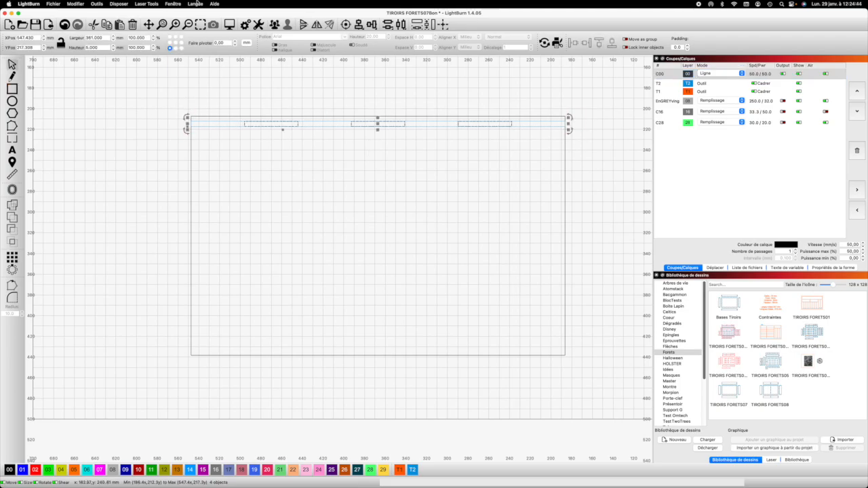
left_click(274, 25)
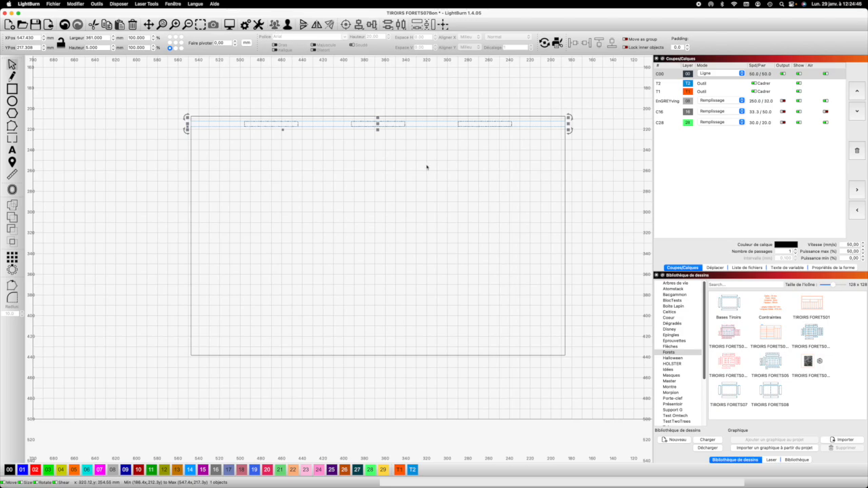
left_click(52, 141)
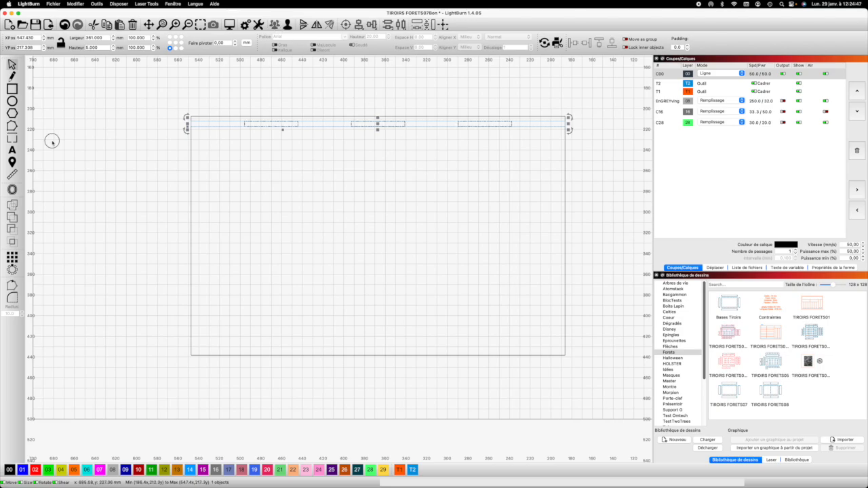
Step: Draw a full-height guide rectangle along the panel's left edge, assign it to T2, and set its width to 5 mm
left_click(12, 88)
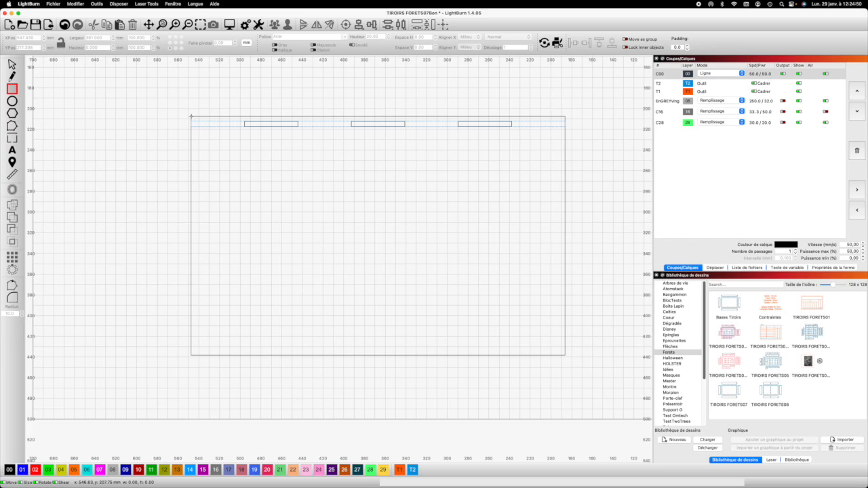
mouse_move(191, 116)
left_mouse_down()
mouse_move(206, 231)
mouse_move(200, 355)
left_mouse_up()
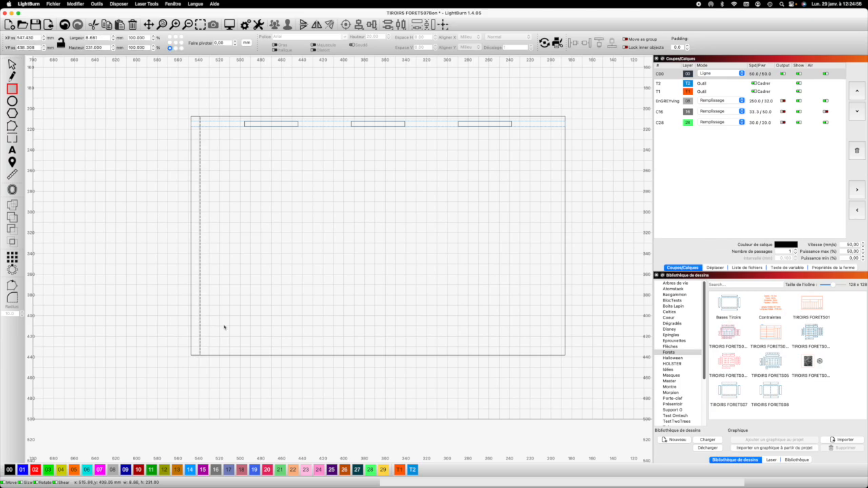
left_click(413, 469)
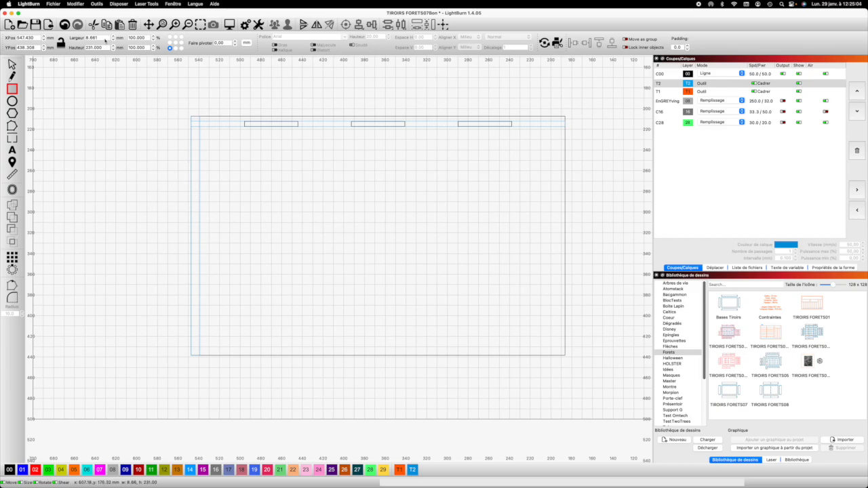
double_click(95, 37)
type("5")
key("Return")
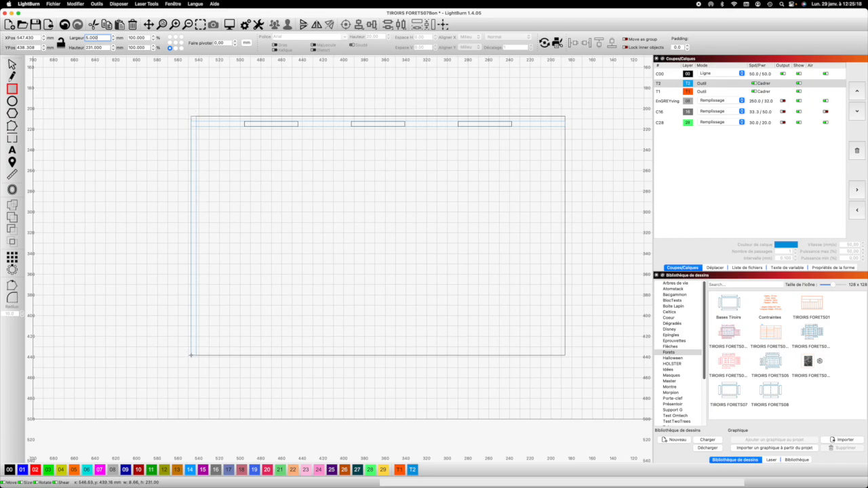
key("Return")
Step: Draw a 5 mm wide slot rectangle on layer 00 at the lower end of the left guide strip, with its height set to 231/7 mm
left_click(9, 470)
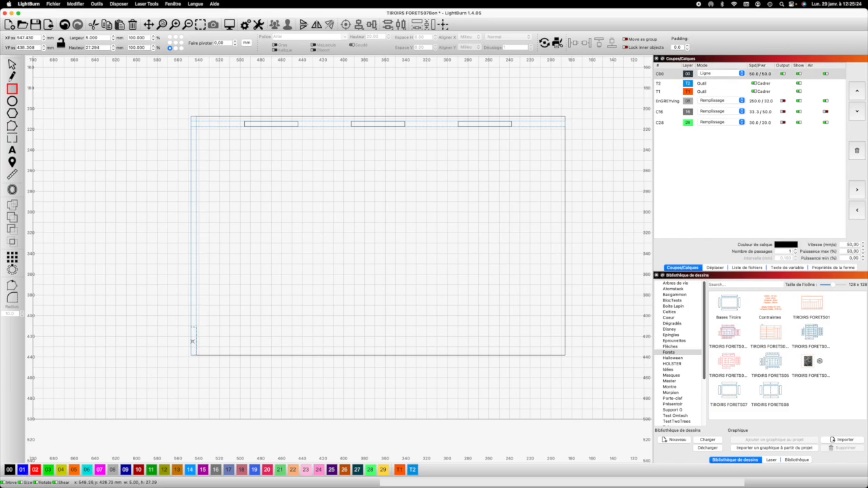
left_click(80, 48)
type("231")
type("/7")
key("Return")
Step: Shift the slot rectangle up along the left guide strip by setting its Y position to 405.308 mm
left_click(36, 37)
key("Tab")
type("405.308")
key("Return")
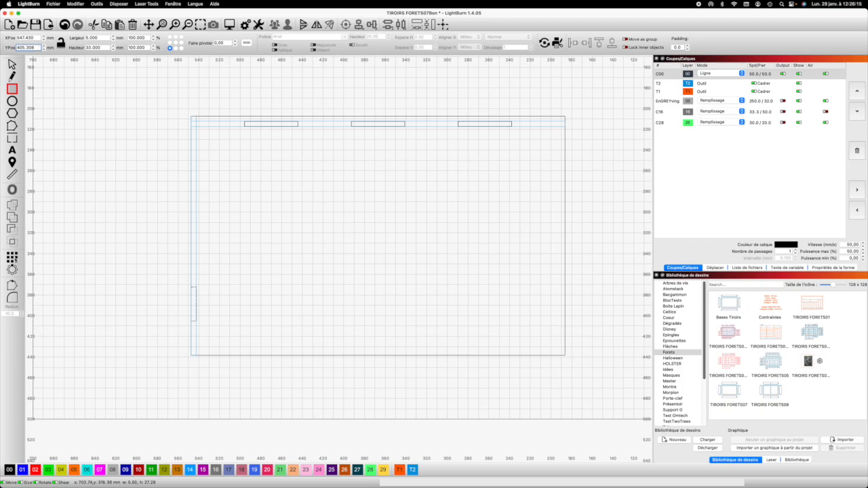
Step: Create a grid array of the left slot rectangle with 1 column, 3 rows and 33 mm vertical spacing
left_click(11, 64)
left_click(12, 257)
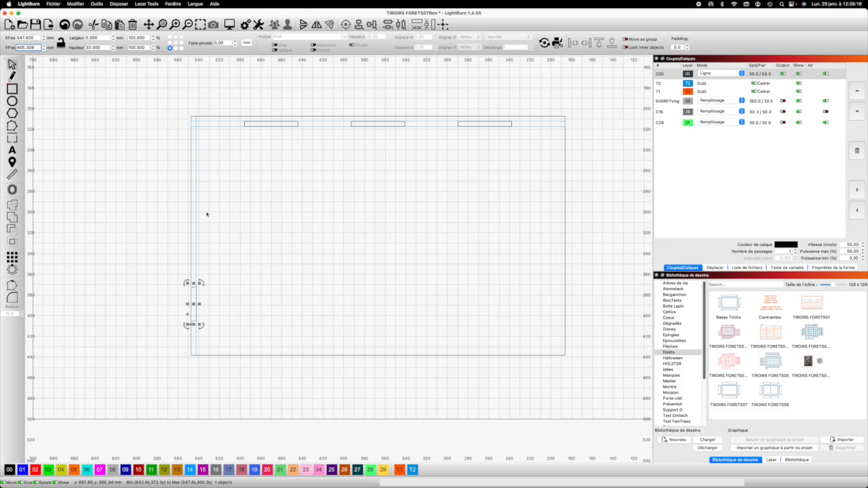
left_click(528, 198)
left_click(536, 196)
left_click(535, 197)
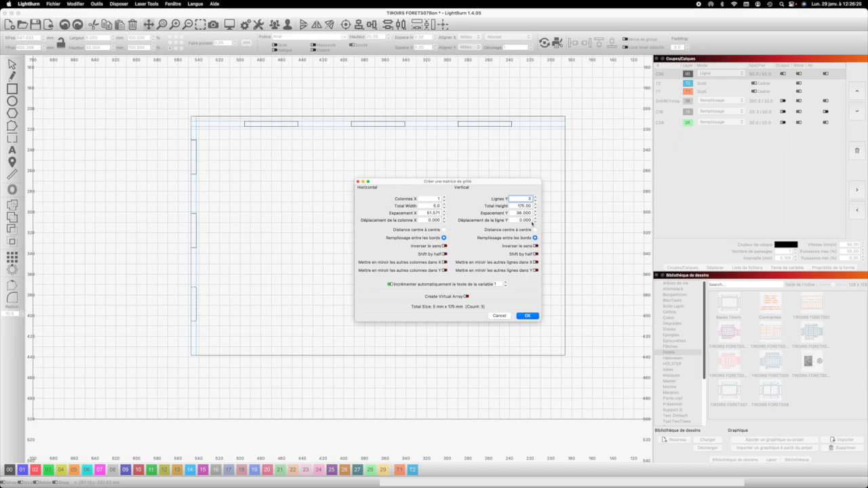
left_click_drag(514, 212, 560, 214)
type("33")
key("Return")
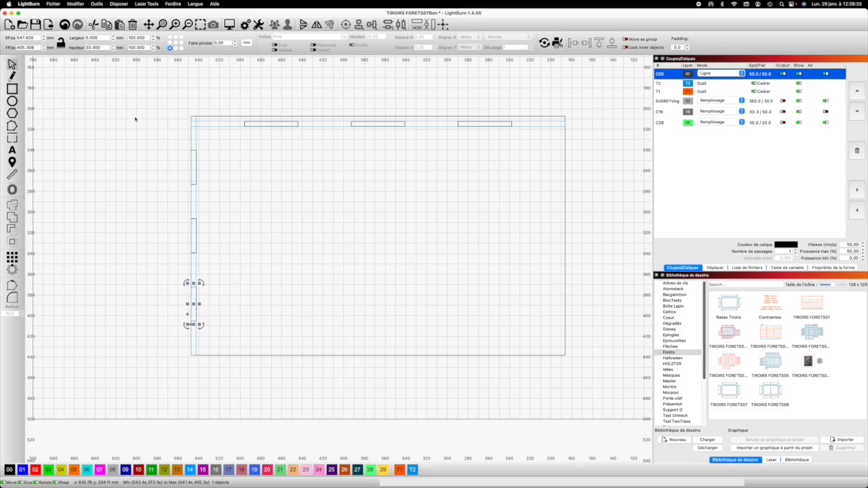
key("Escape")
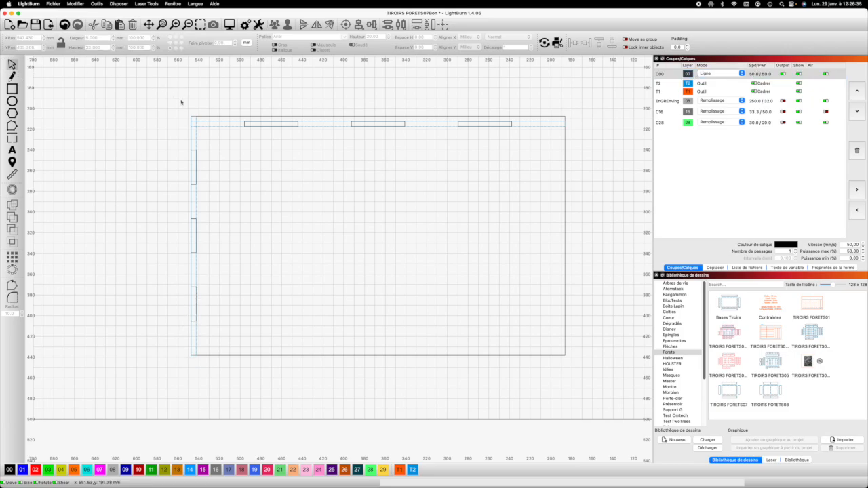
Step: Group the three left slots with their T2 guide strip and duplicate the group onto the panel's right edge
left_click_drag(181, 102, 200, 352)
left_click_drag(200, 369, 203, 364)
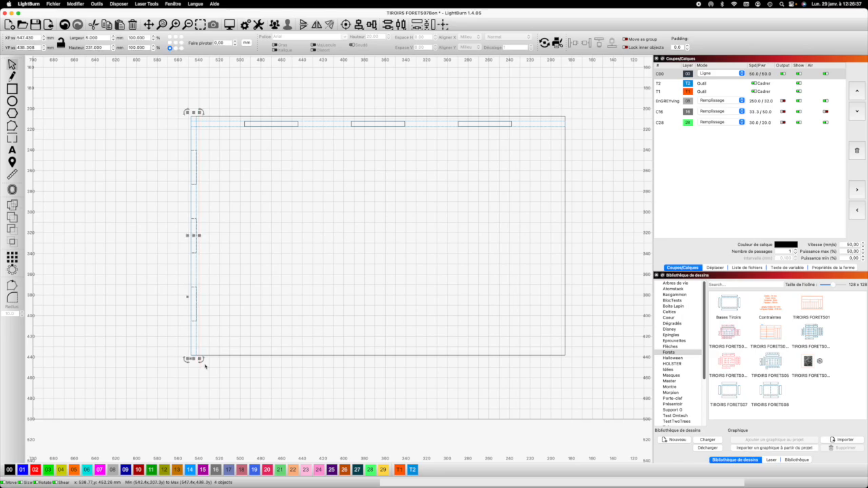
key("super+g")
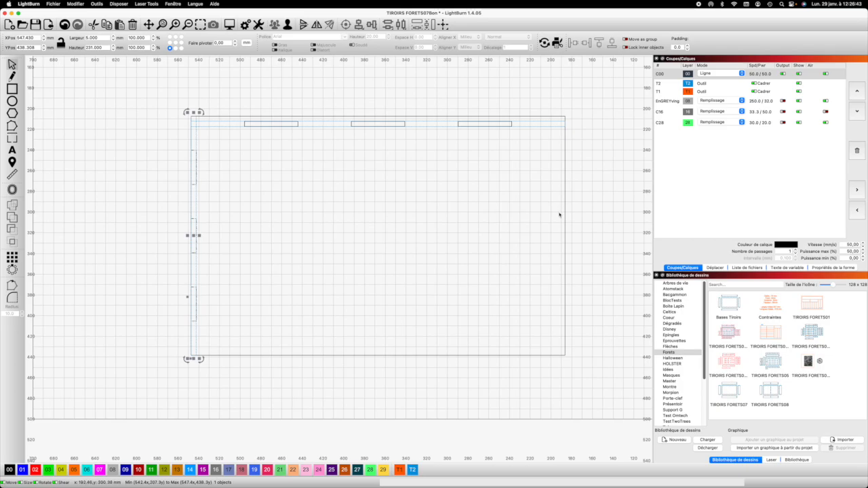
key("super+v")
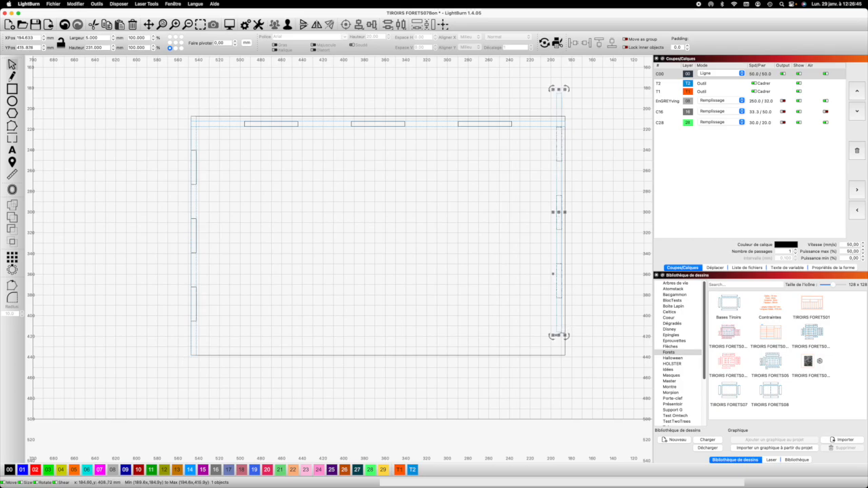
left_click_drag(562, 335, 566, 351)
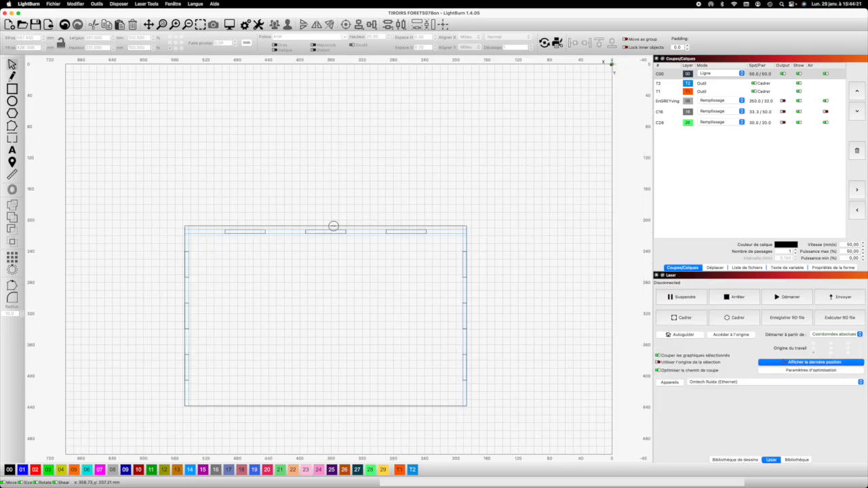
Step: Duplicate the complete grouped panel and place the copy lower down, partly overlapping the original
left_click(333, 225)
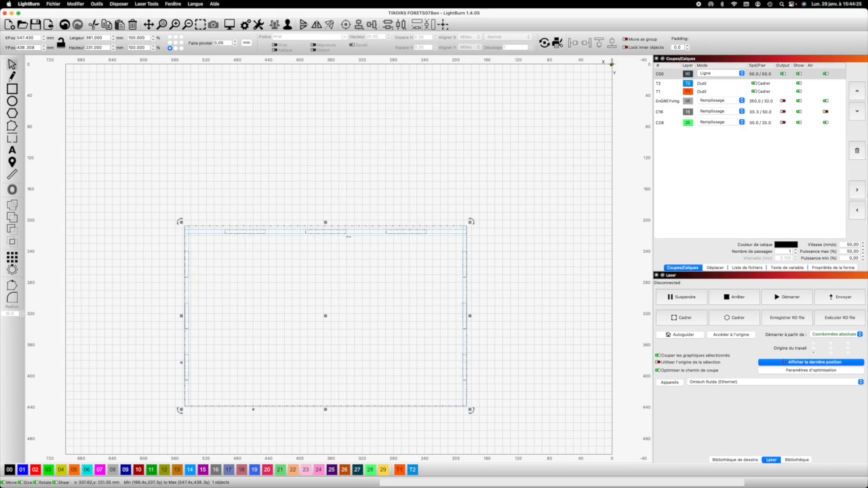
scroll(348, 258, "up", 2)
scroll(348, 258, "down", 5)
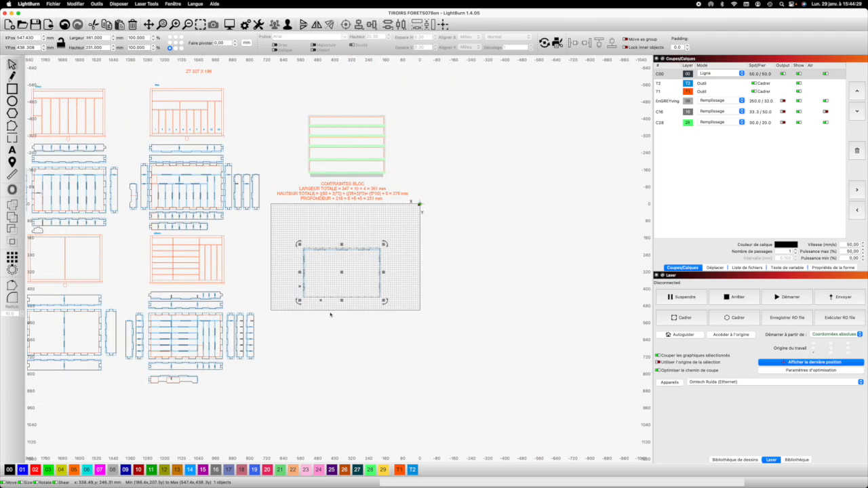
scroll(341, 317, "up", 1)
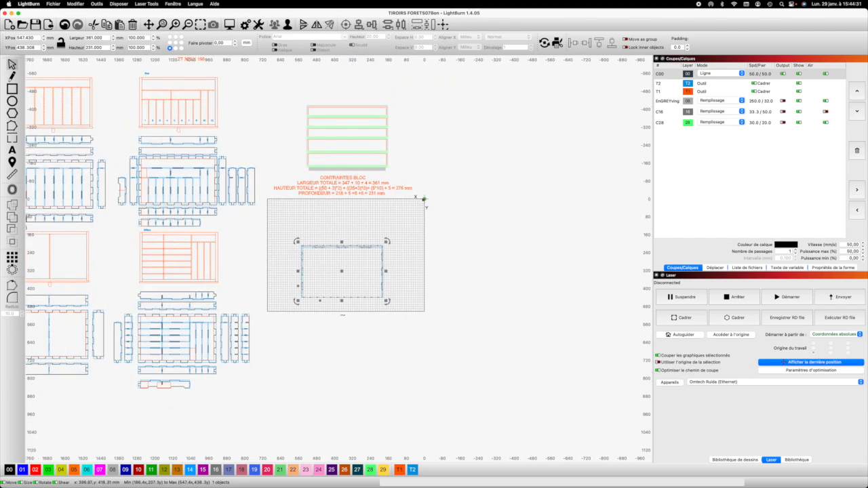
key("super+v")
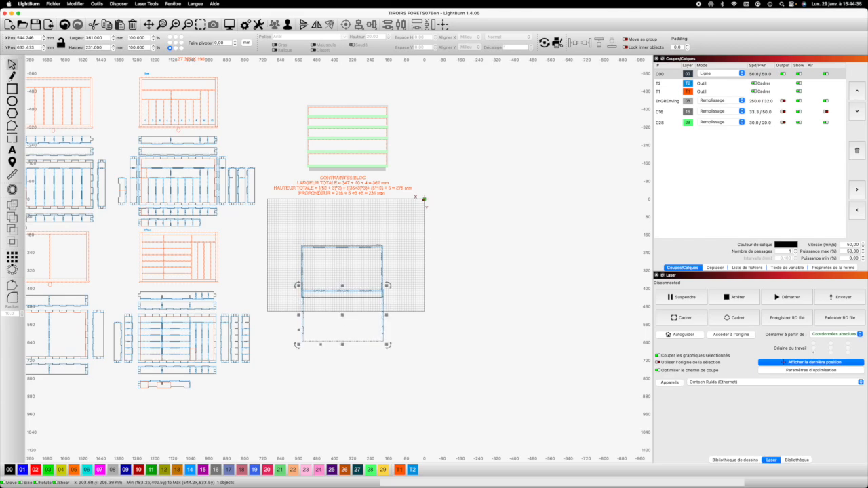
Step: Align the panel copy with the original panel on their vertical centre axis
scroll(383, 246, "up", 4)
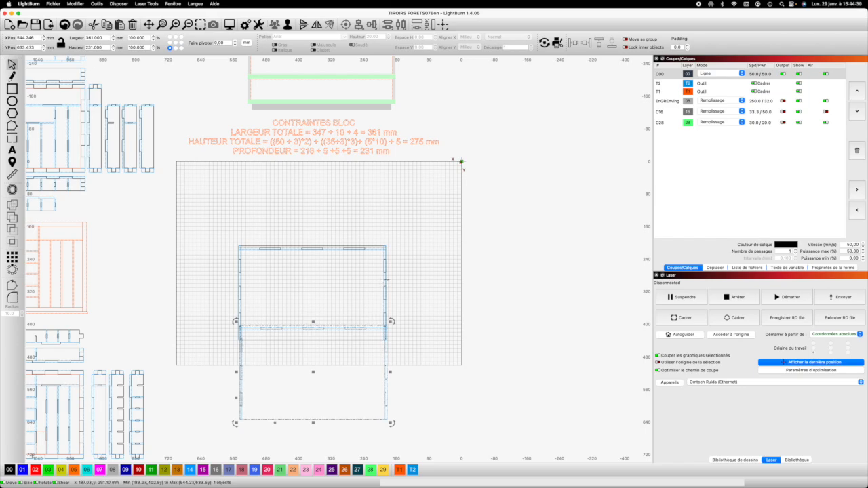
left_click(386, 279, "shift")
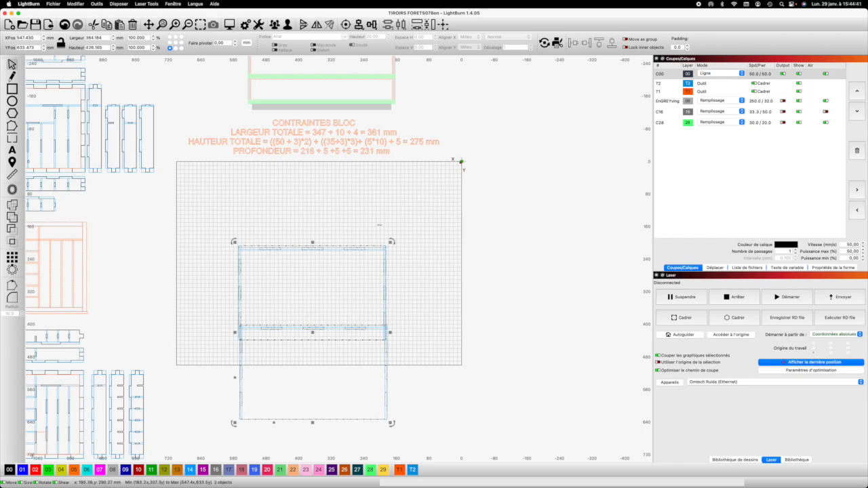
scroll(165, 74, "up", 1)
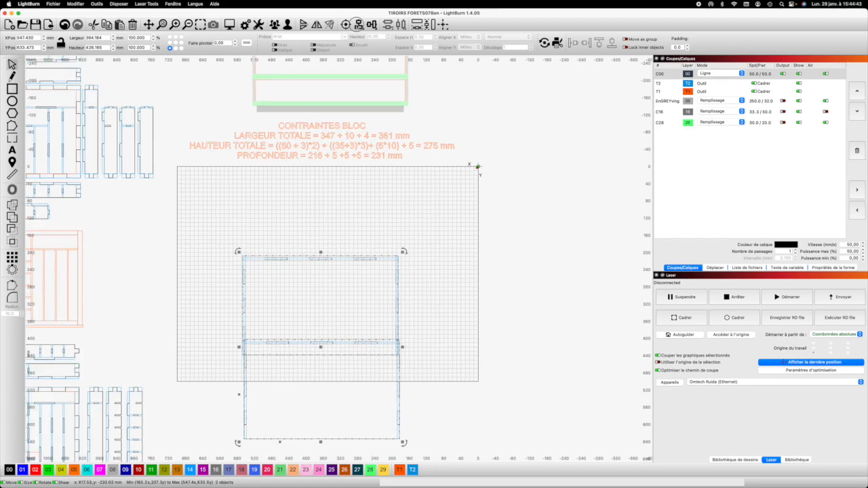
left_click(358, 25)
left_click(383, 42)
left_click(451, 290)
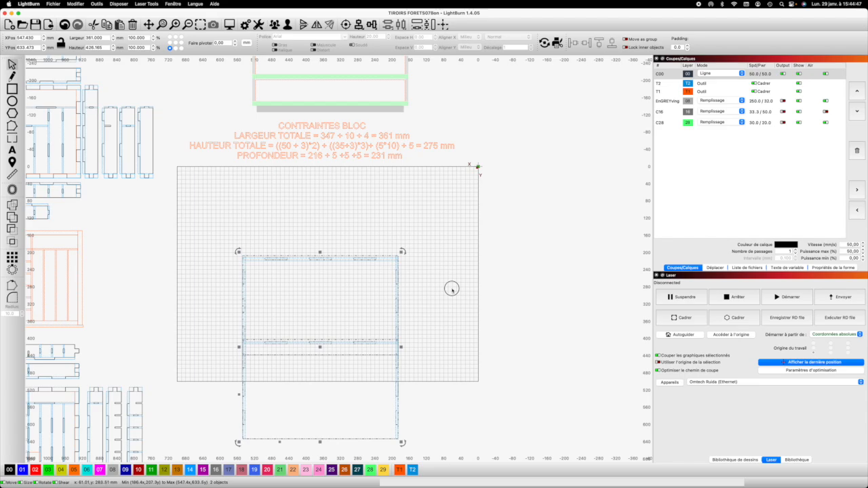
Step: Move the panel copy straight down until it lies below the work area, at a Y position of about 743 mm
left_click(400, 393)
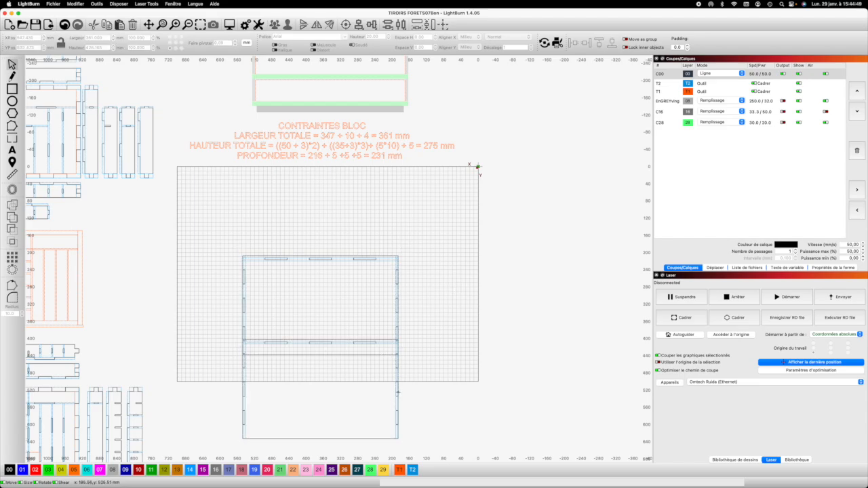
left_click_drag(400, 391, 401, 415)
key("Down")
key("Down")
key("Down")
key("Down")
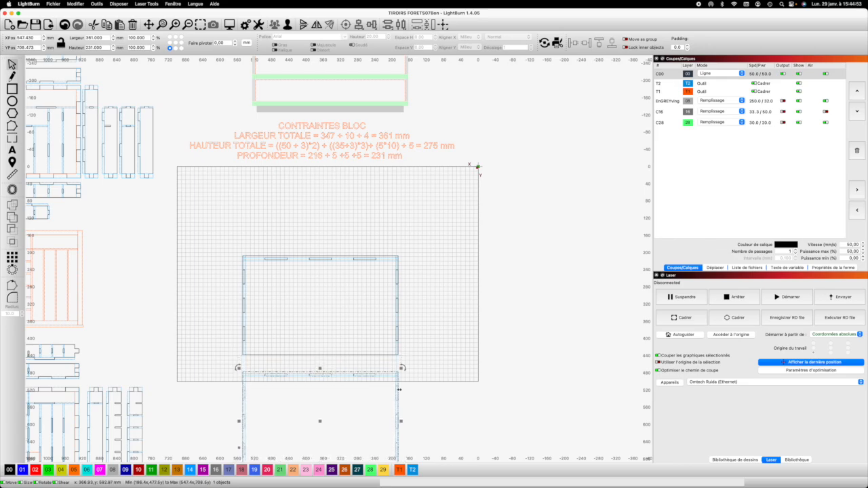
key("Up")
key("Down")
key("Down")
key("Down")
key("Down")
key("Down")
key("Down")
key("Down")
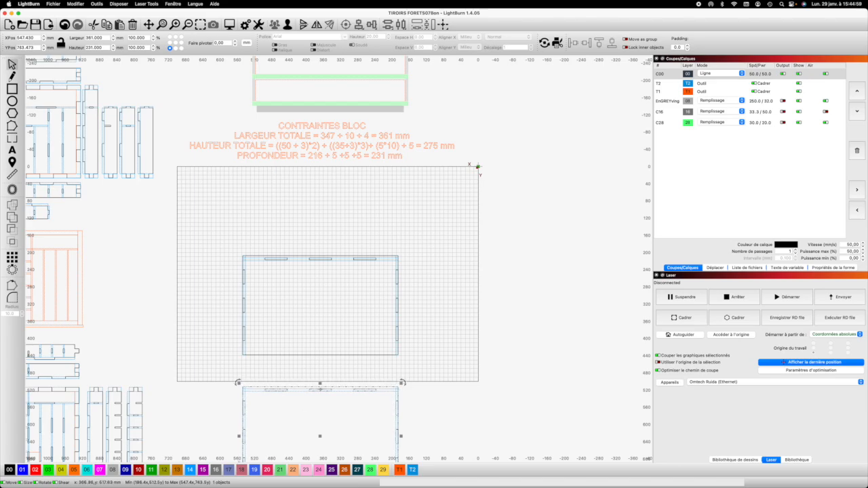
Step: Ungroup the lower panel copy and set the height of its outer rectangle to 221 mm
scroll(320, 385, "up", 4)
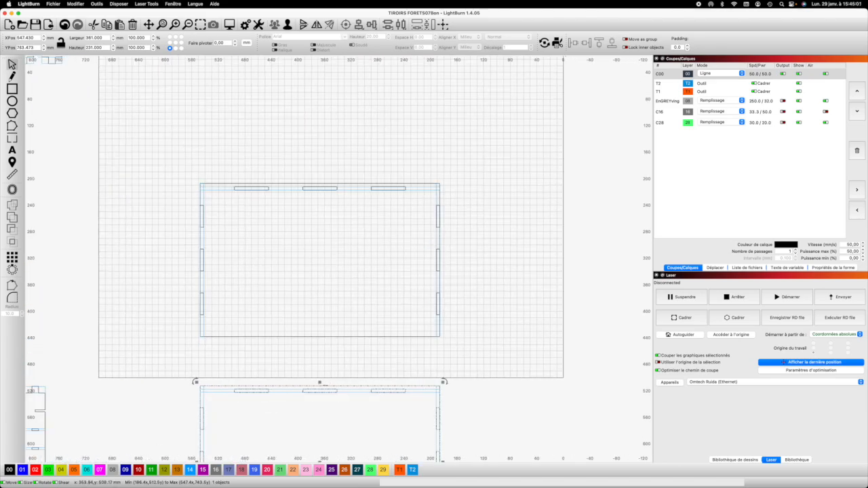
scroll(323, 384, "down", 1)
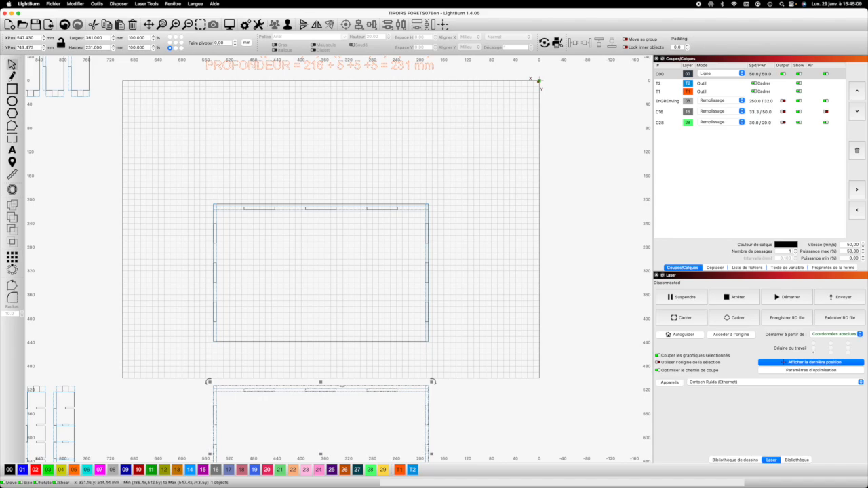
left_click(288, 25)
left_click(477, 403)
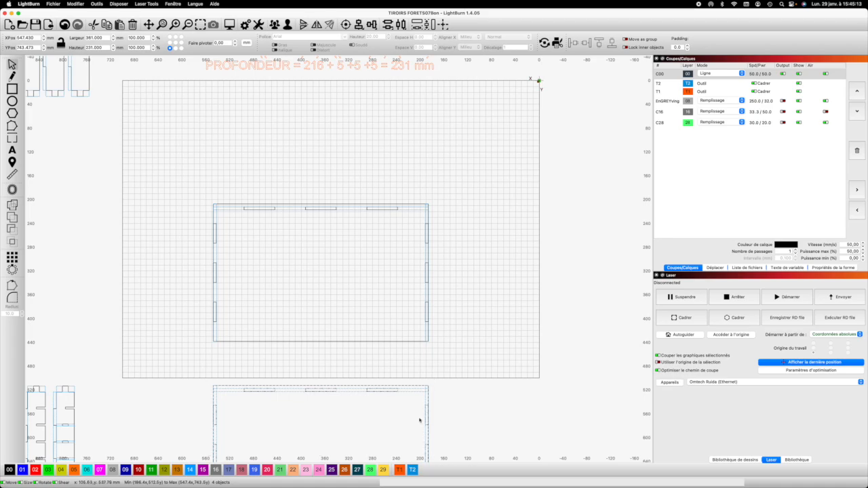
left_click(353, 385)
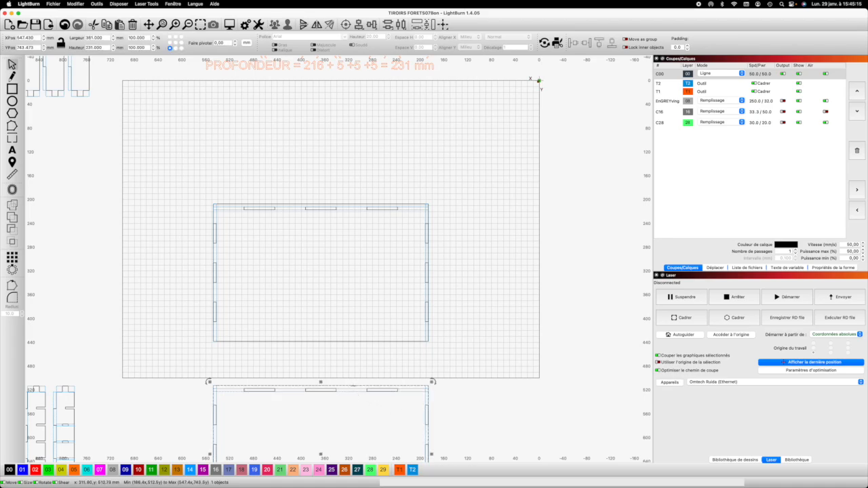
left_click_drag(103, 47, 63, 45)
type("221")
key("Return")
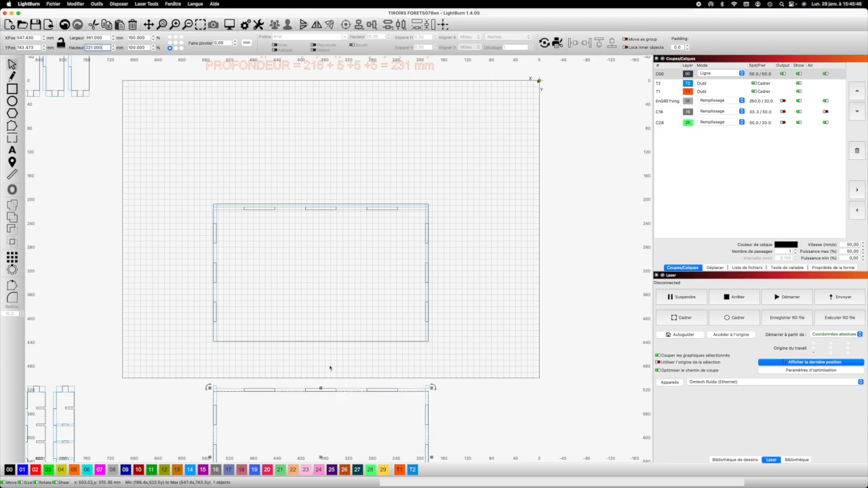
scroll(330, 365, "up", 2)
scroll(331, 367, "down", 2)
scroll(331, 367, "up", 3)
scroll(330, 368, "up", 2)
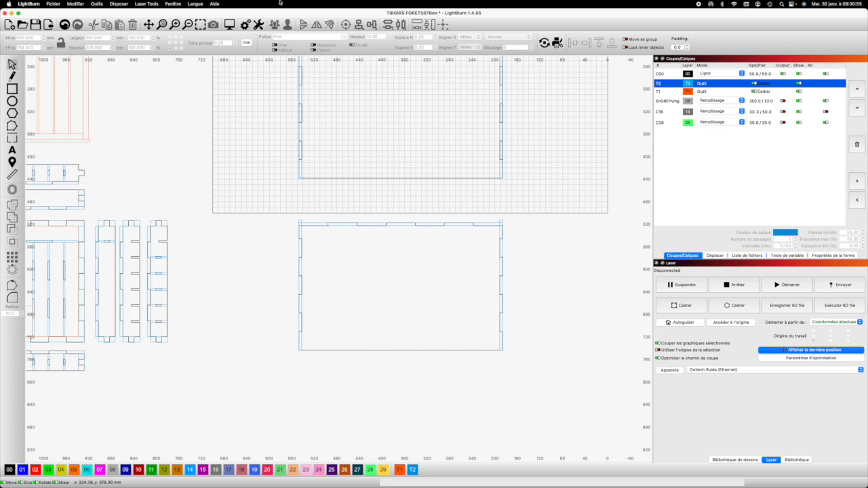
Step: Offset the upper panel's outer rectangle 15 mm inward with square corners and assign the resulting frame to layer T1
left_click(201, 24)
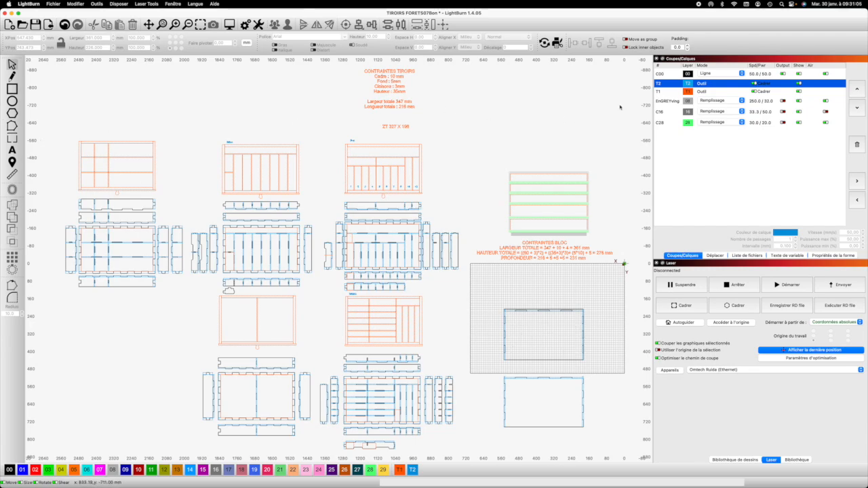
left_click(164, 24)
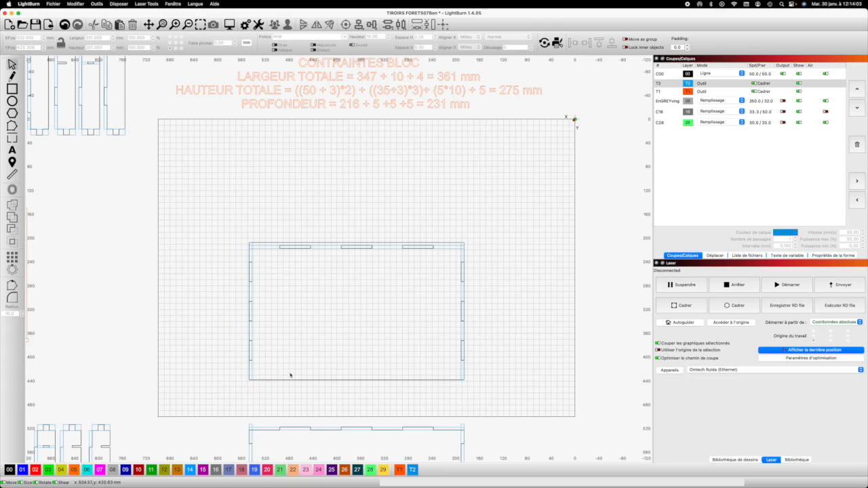
left_click(452, 379)
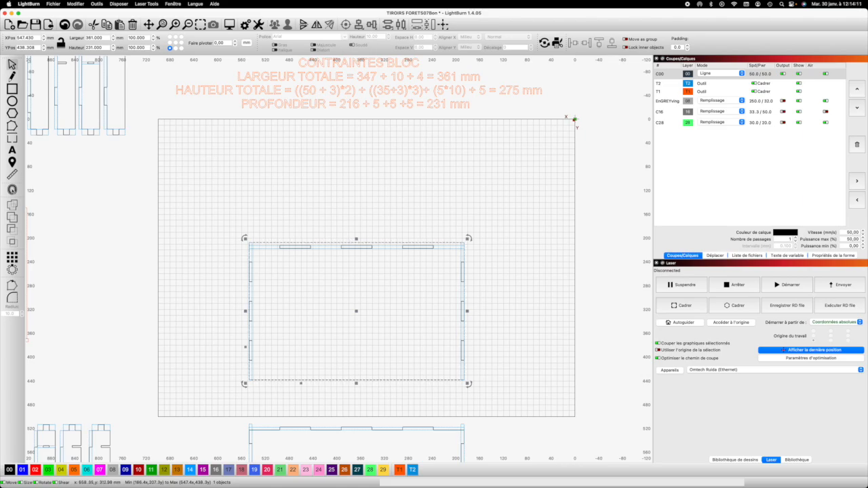
left_click(12, 190)
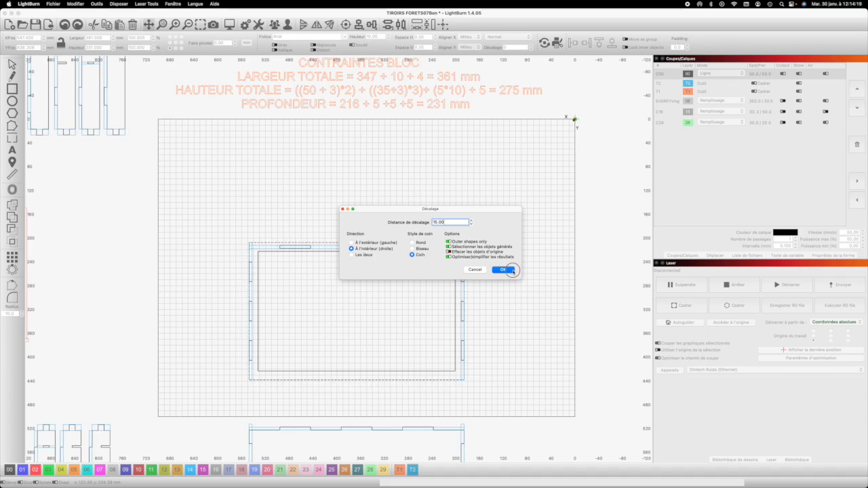
left_click(502, 270)
left_click(412, 469)
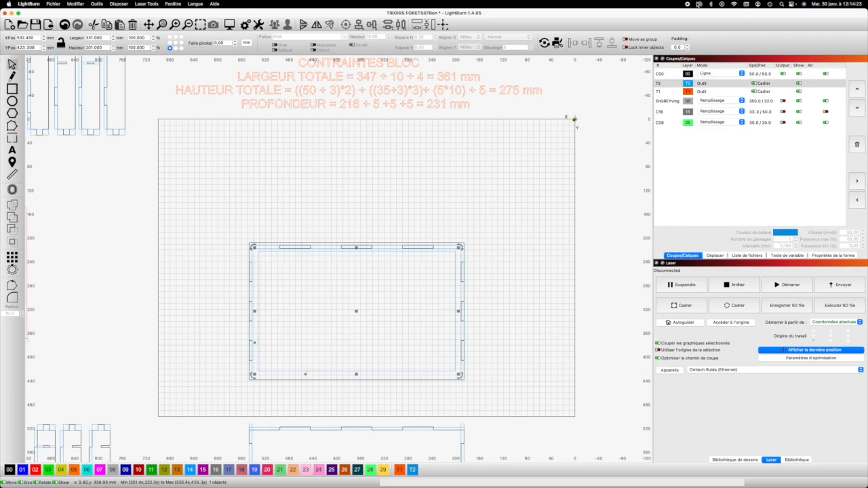
left_click(400, 469)
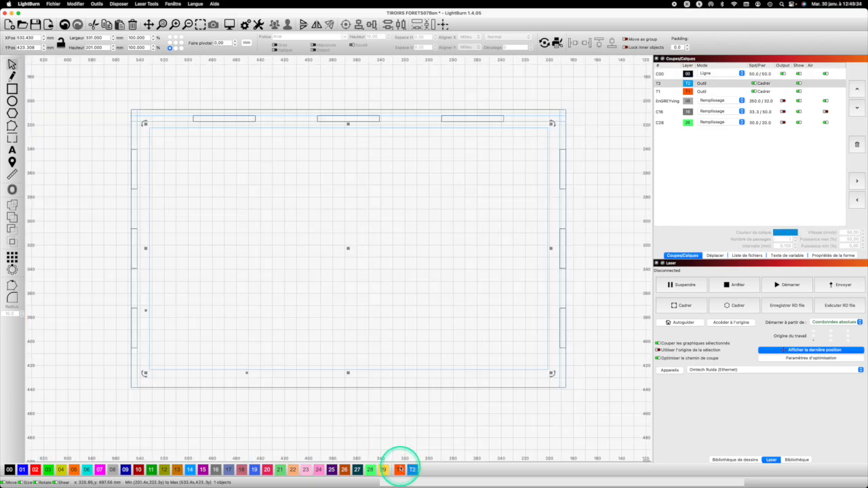
left_click(400, 469)
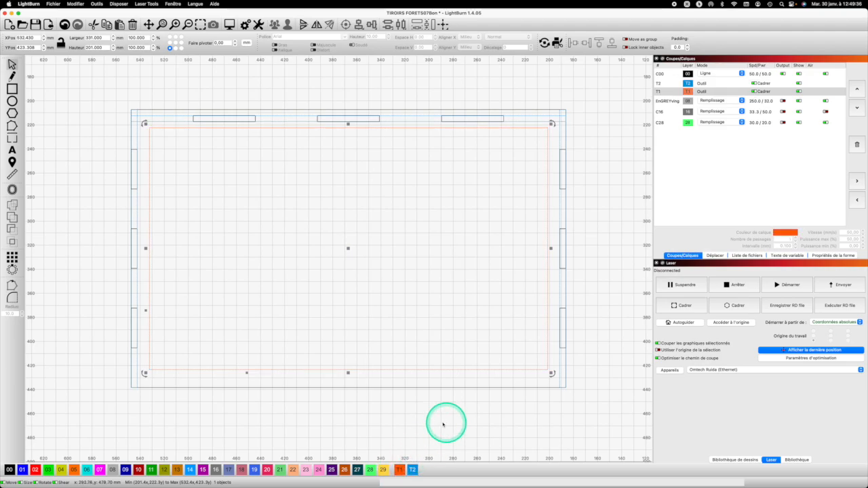
Step: Draw a rectangle across the full width of the inner frame along its upper edge and set its height to 10 mm
scroll(543, 197, "up", 1)
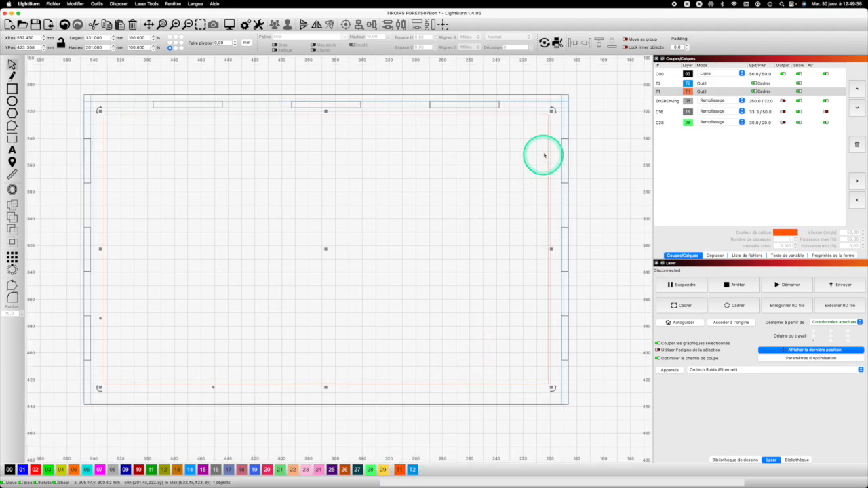
scroll(544, 155, "up", 1)
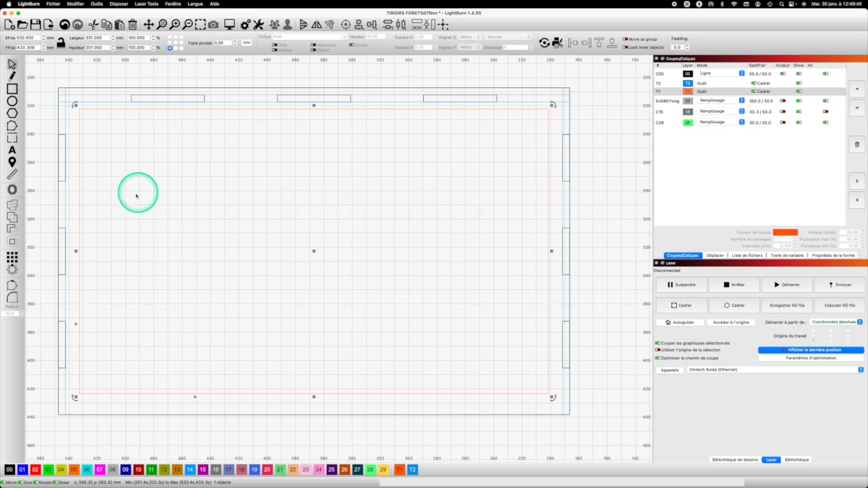
key("r")
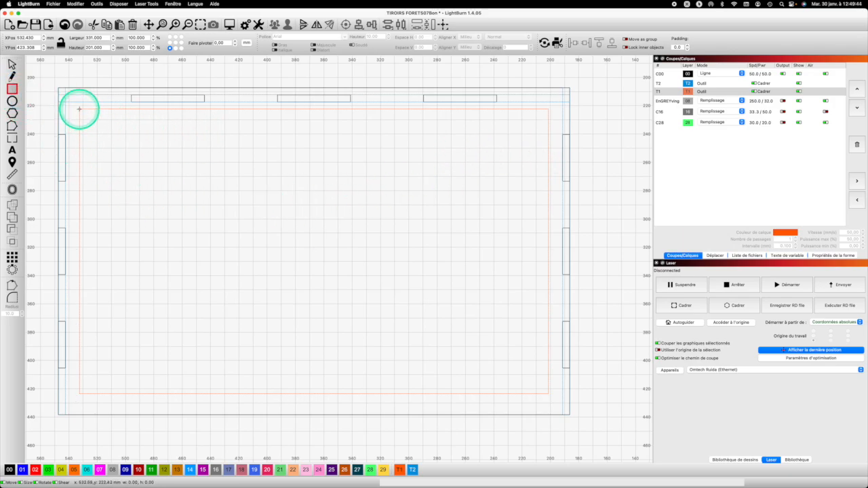
left_click_drag(79, 108, 547, 120)
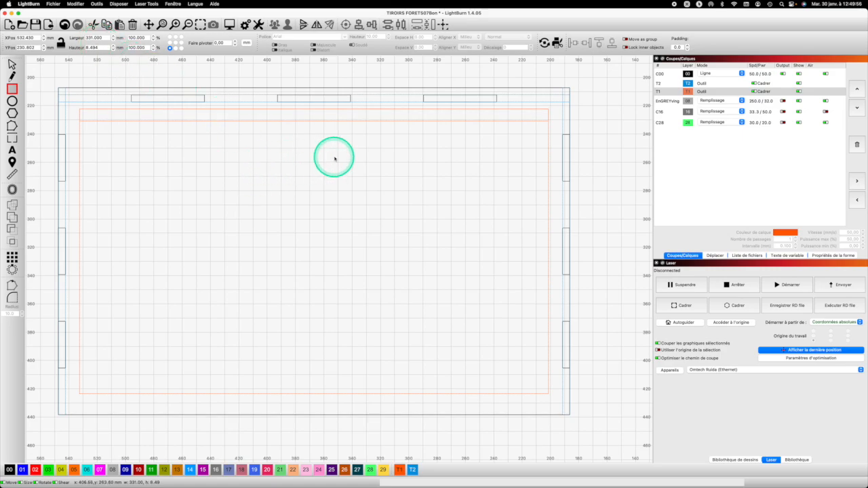
left_click(82, 48)
type("10")
key("Return")
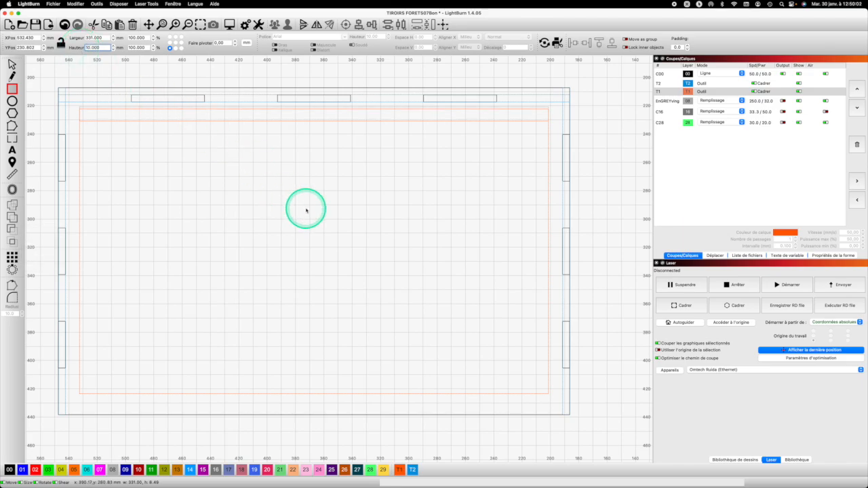
Step: Assign the 10 mm strip to layer T2 and move it flush with the upper edge of the inner frame
left_click(412, 469)
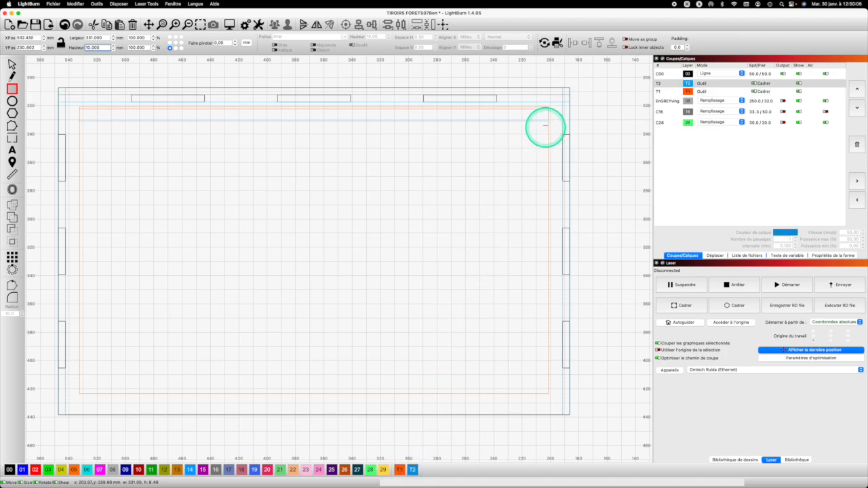
left_click_drag(547, 107, 547, 107)
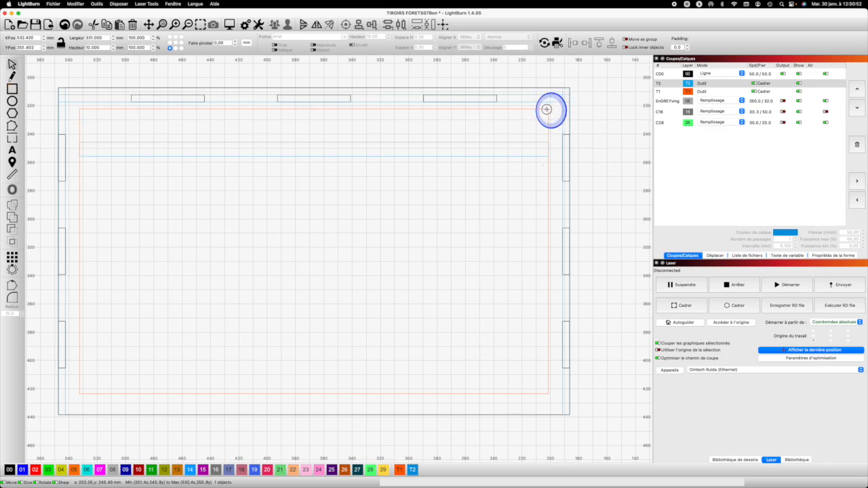
left_click_drag(547, 109, 547, 110)
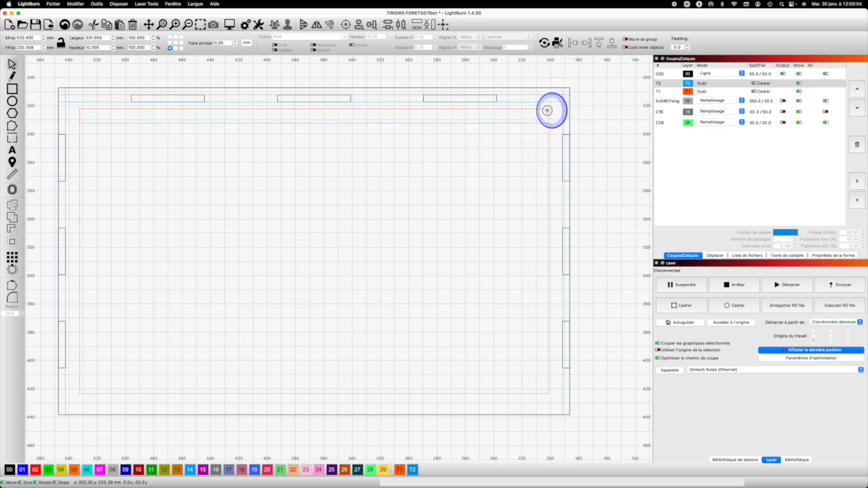
left_click(548, 110)
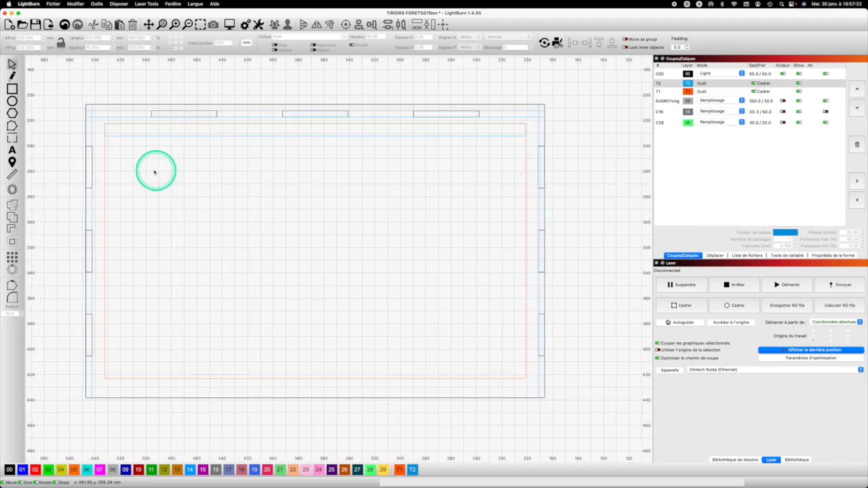
Step: Draw a slot rectangle at the strip's left end over its full height, on layer 00, and set its width to 47.286 mm
left_click(12, 88)
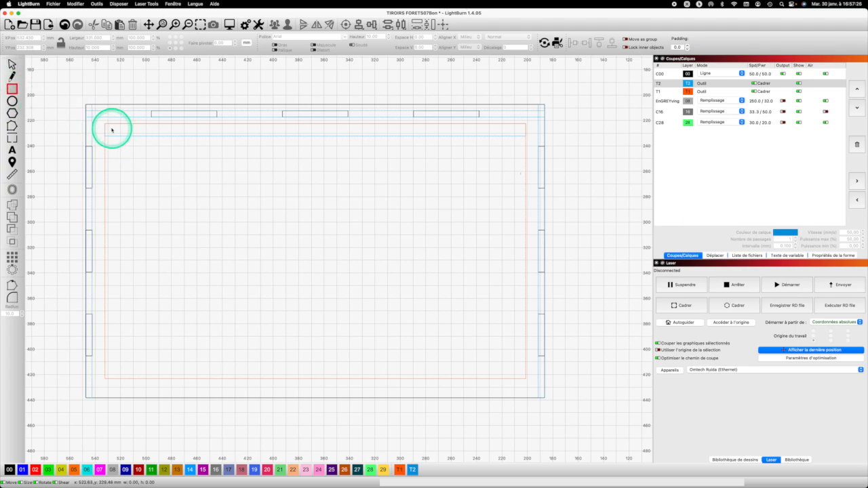
scroll(110, 129, "down", 1)
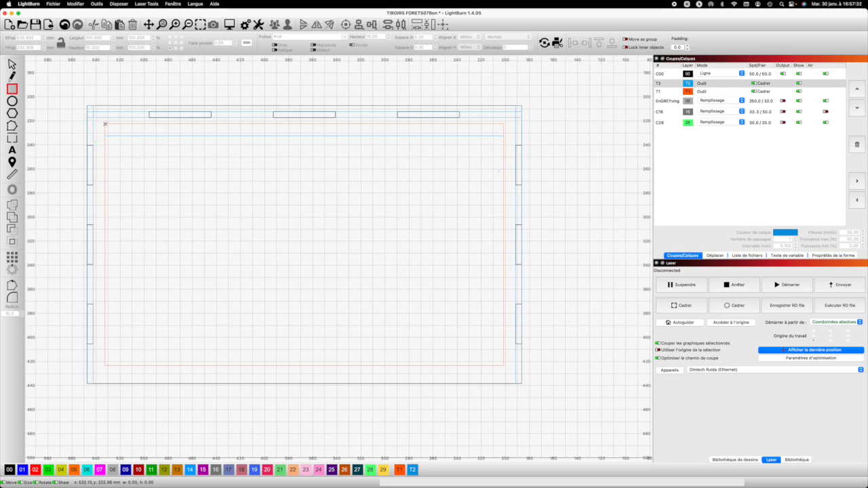
left_click_drag(137, 127, 161, 134)
left_click(9, 469)
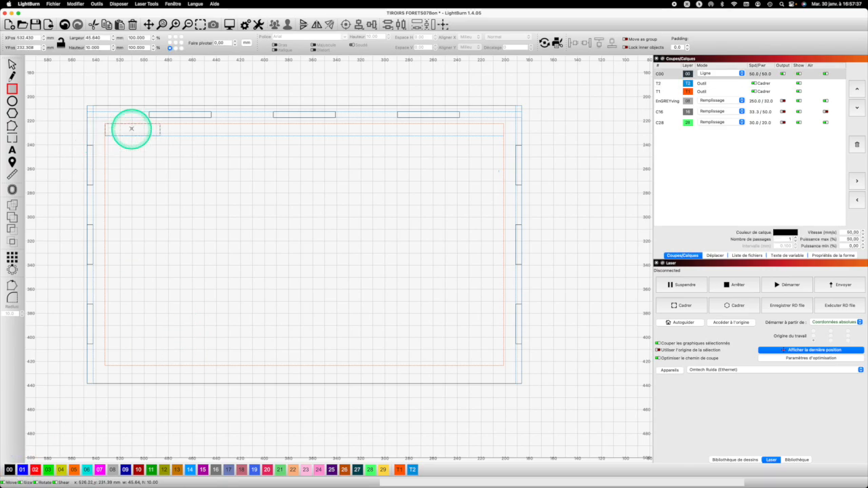
type("831")
key("Return")
left_click(183, 131)
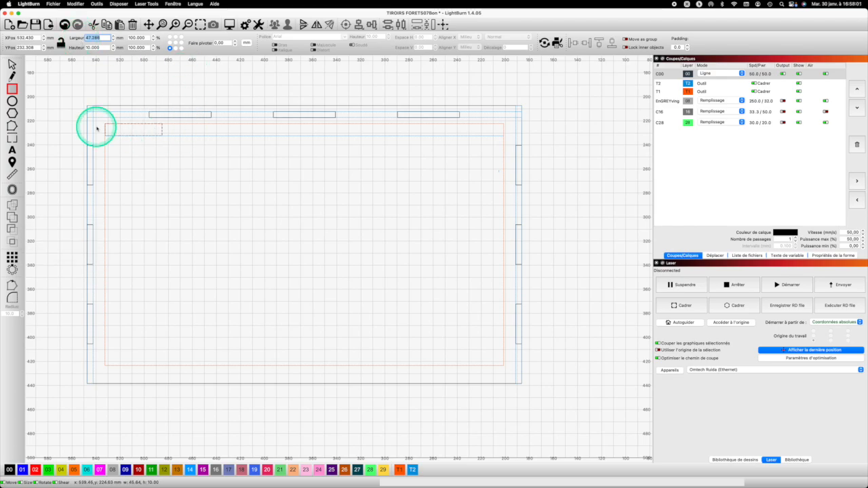
Step: Shift the slot one slot width to the right by subtracting 47.286 mm from its X position
scroll(98, 124, "down", 1)
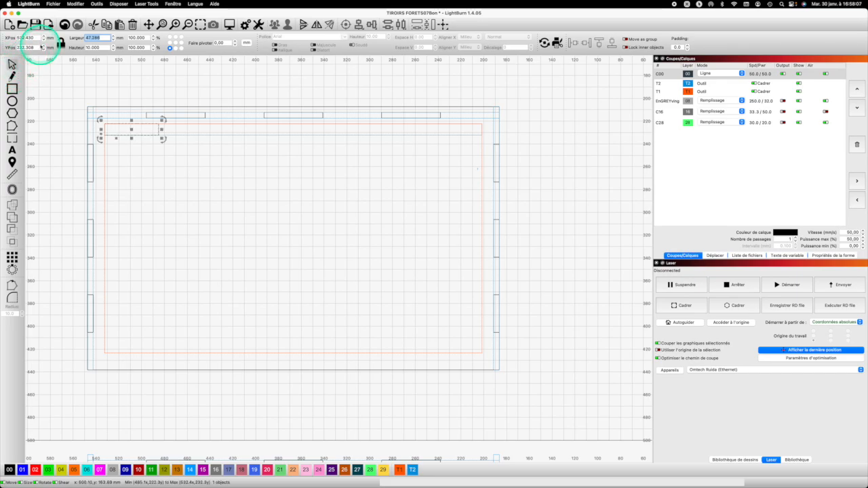
left_click(34, 40)
type("-")
type("47.286")
key("Return")
Step: Create a grid array of the slot with 3 columns, 1 row and 47.286 mm horizontal spacing between edges
left_click(17, 257)
double_click(440, 199)
type("3")
left_click_drag(426, 212, 446, 212)
type("47.286")
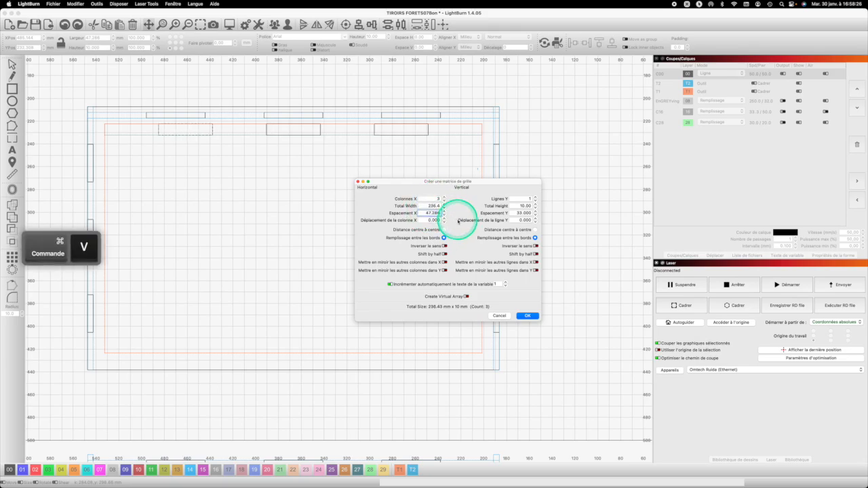
left_click(526, 314)
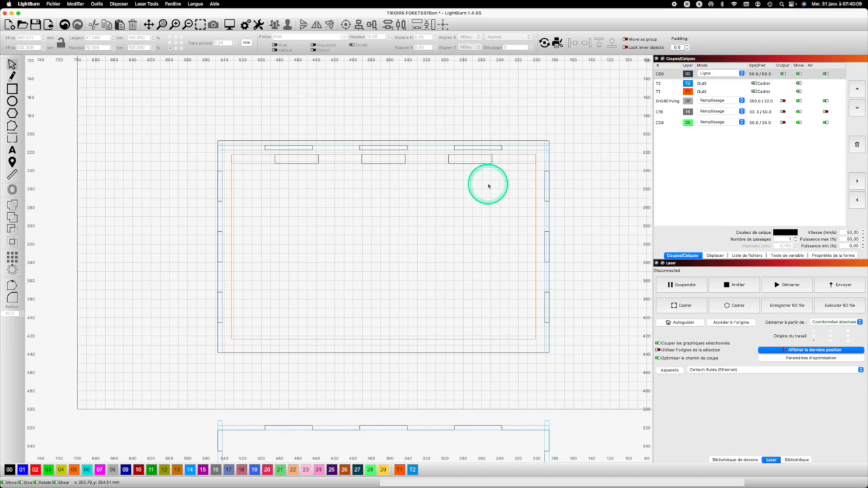
Step: Group the strip with its three slots and paste three copies: near the frame's lower edge, below the panel and above the panel
left_click_drag(496, 186, 280, 160)
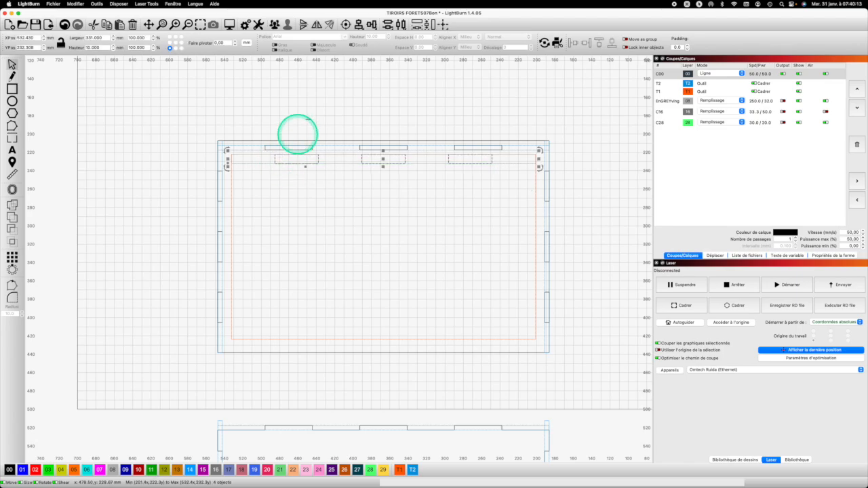
left_click(273, 24)
key("super+c")
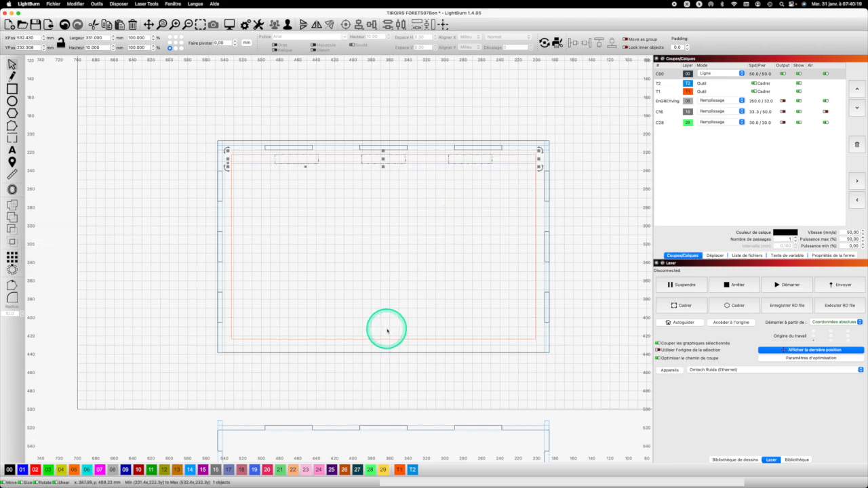
key("super+v")
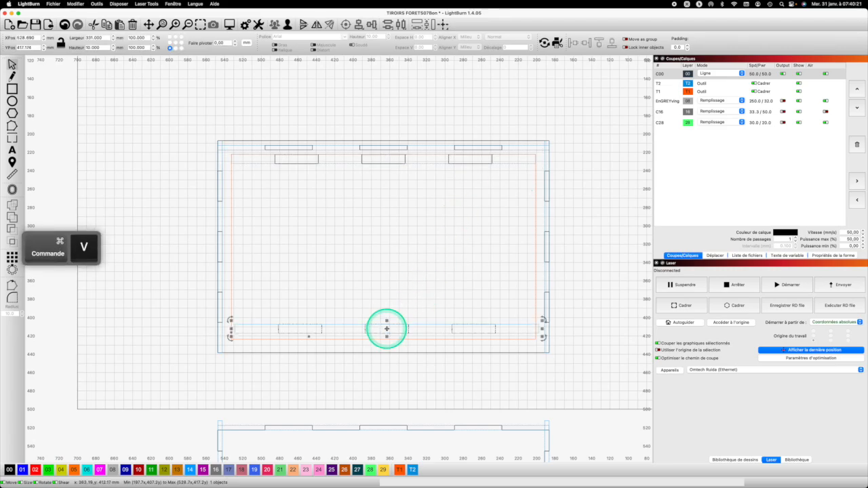
key("super+v")
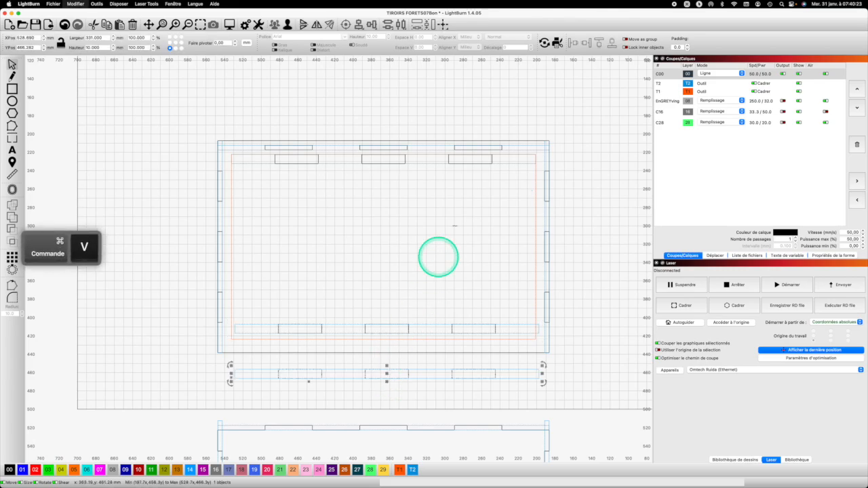
key("super+v")
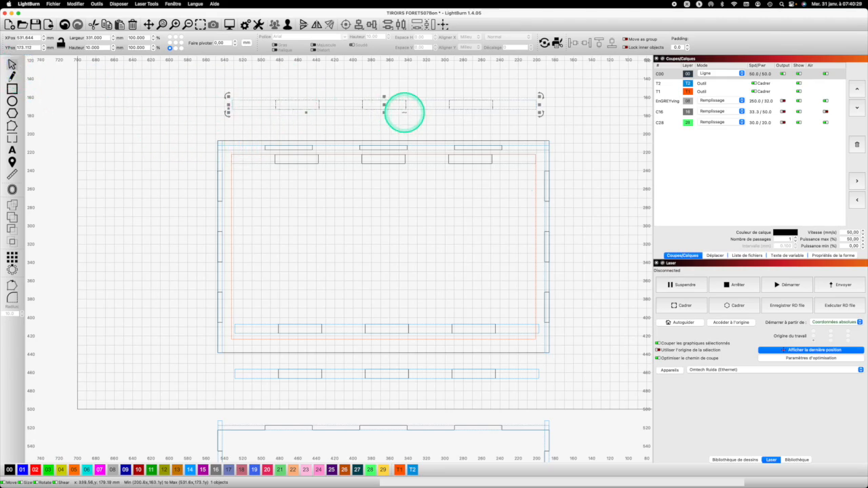
Step: Align the four slotted strips on their right edges and move them together back in line with the inner frame's sides
key("shift")
left_click(393, 162, "shift")
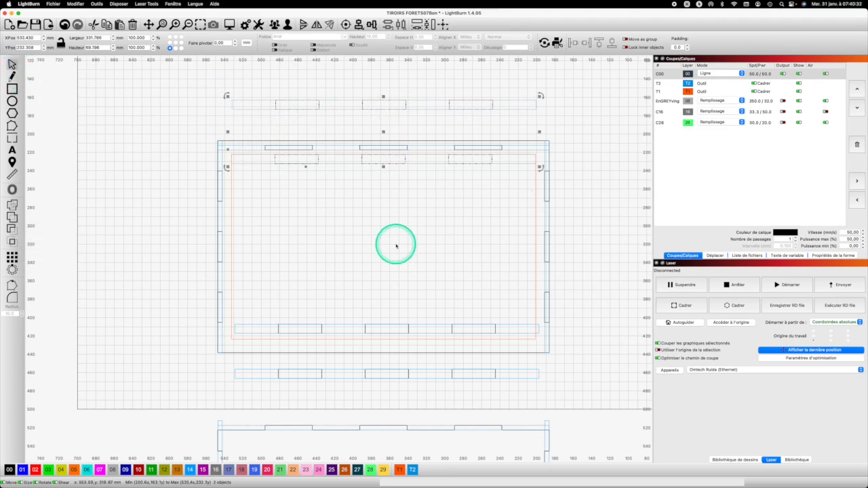
left_click(383, 328, "shift")
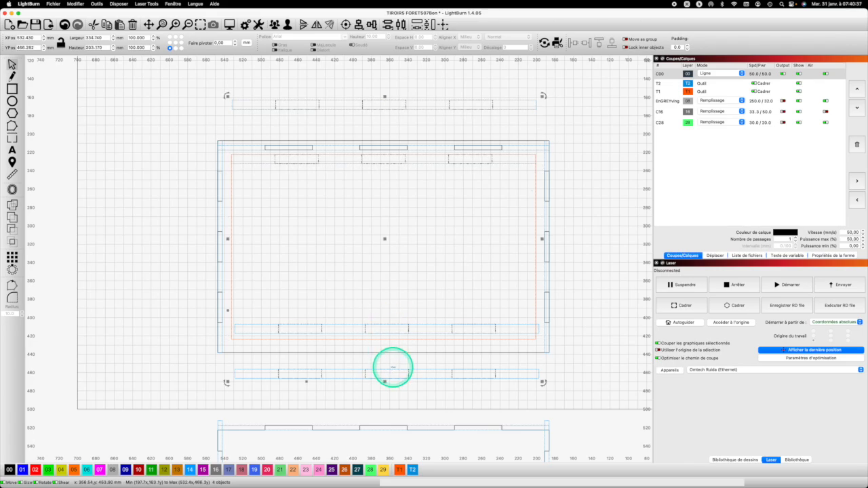
left_click(369, 24)
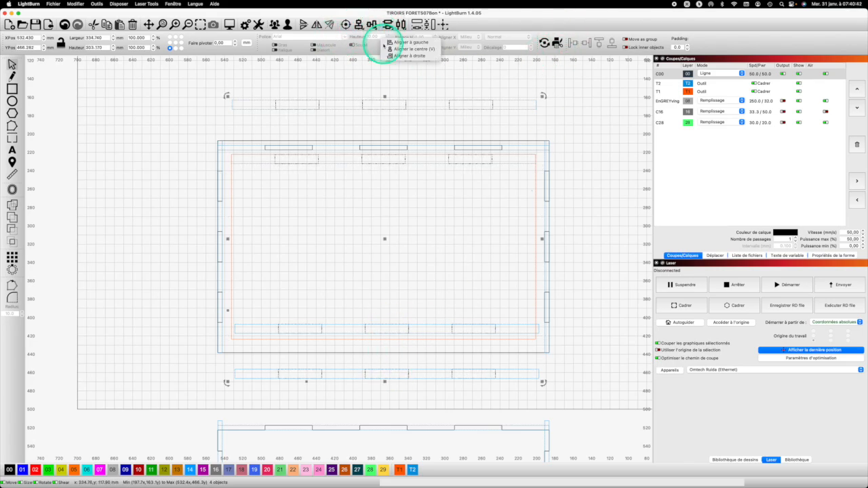
left_click(406, 56)
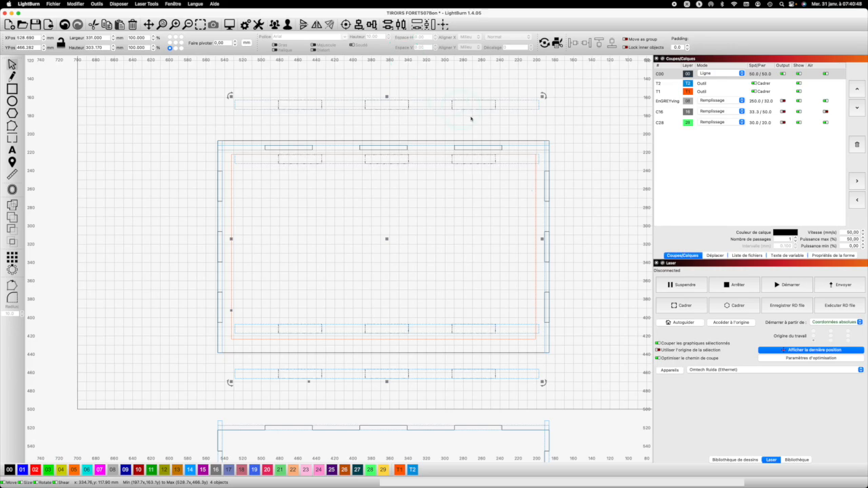
left_click_drag(537, 155, 534, 155)
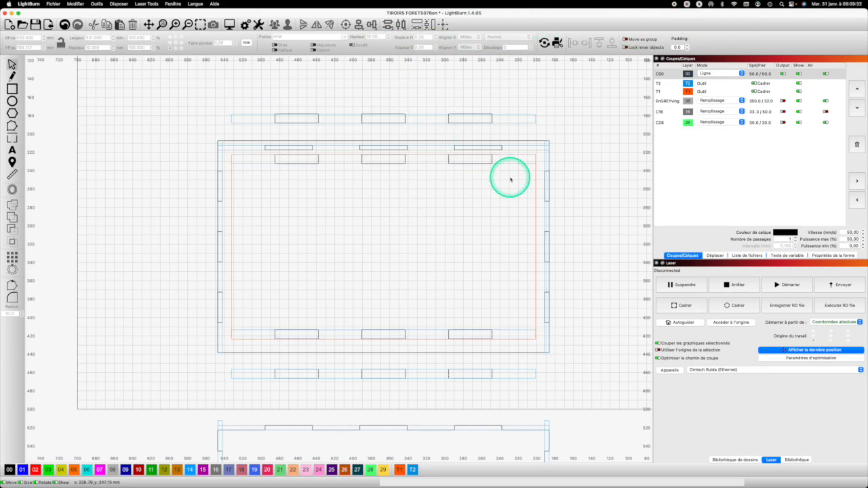
Step: Draw a vertical rectangle about 16 × 181 mm between the slotted strips at the inner frame's right edge and assign it to layer T2
left_click(13, 89)
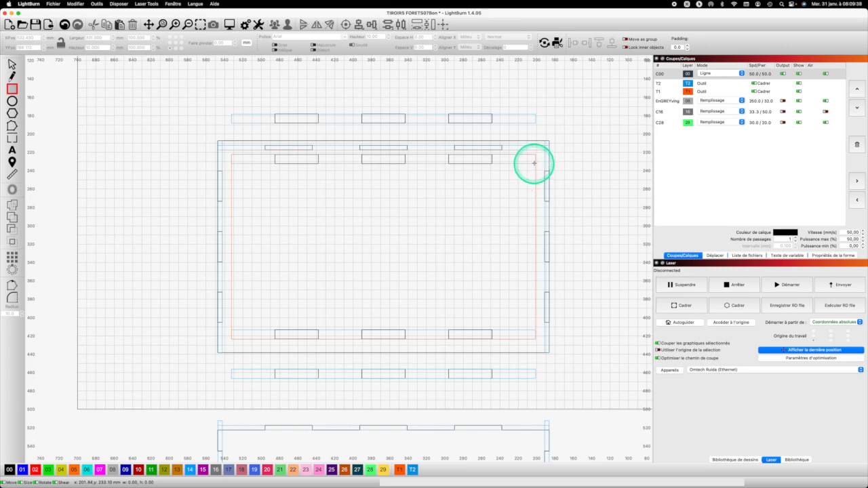
mouse_move(536, 162)
left_mouse_down()
mouse_move(523, 194)
mouse_move(513, 324)
mouse_move(520, 329)
left_mouse_up()
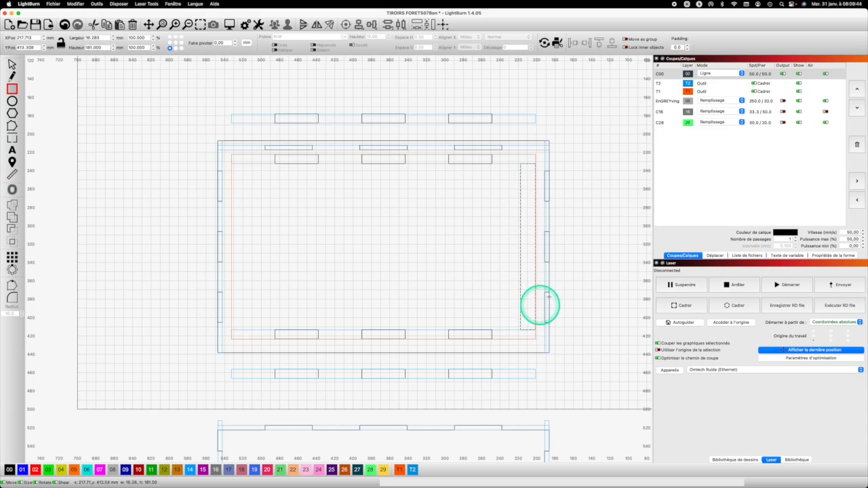
left_click(413, 470)
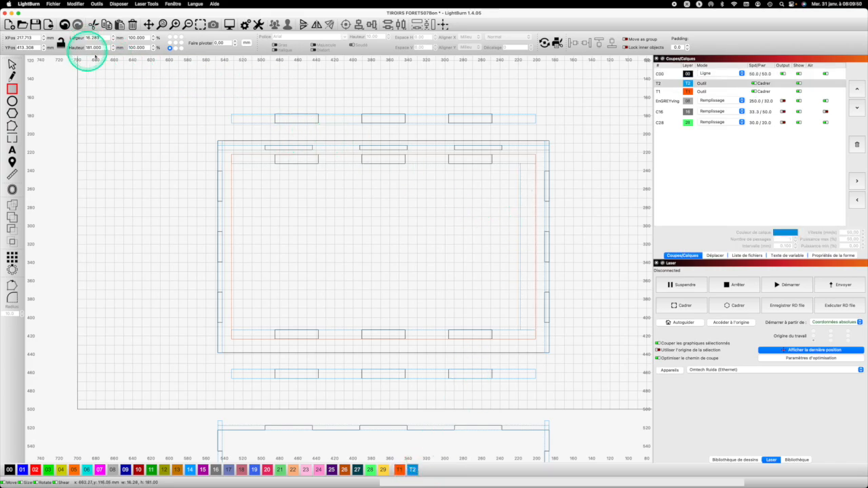
left_click(11, 64)
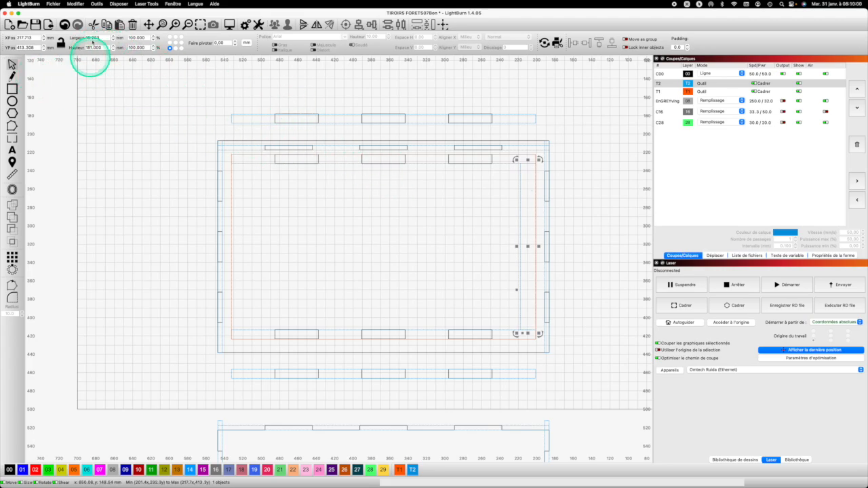
Step: Set the vertical strip's width to 10 mm and snap it against the inner frame's right edge
left_click(91, 37)
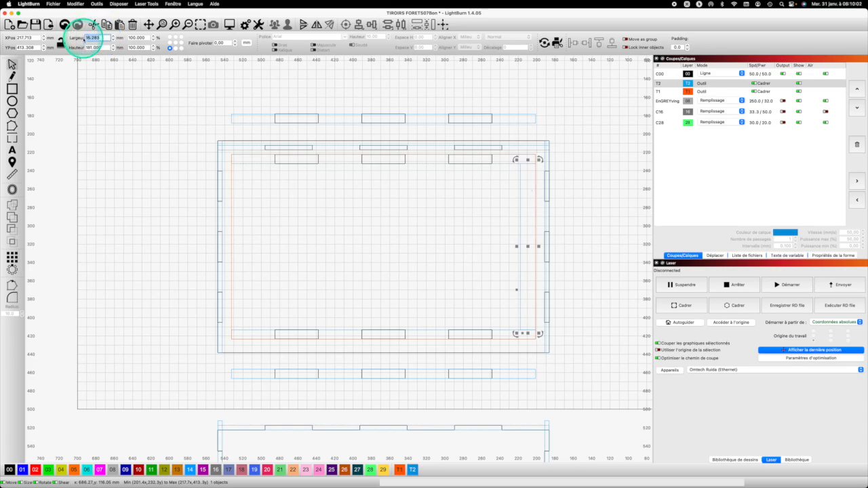
type("10")
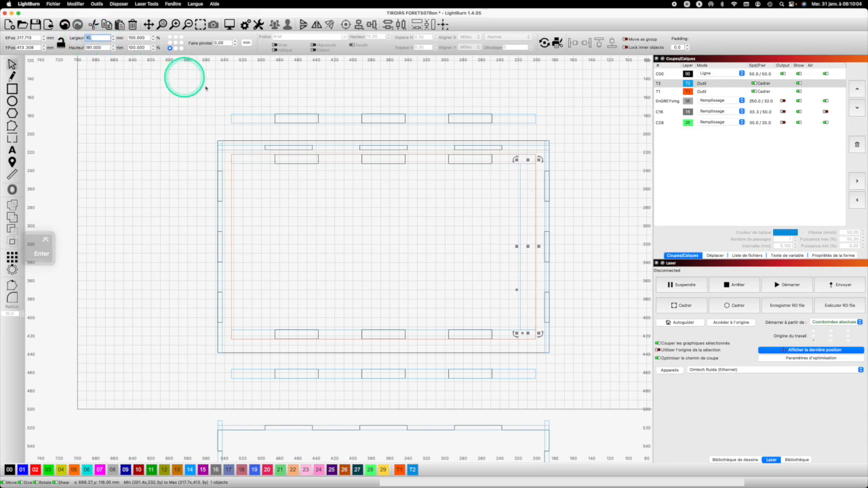
type("1")
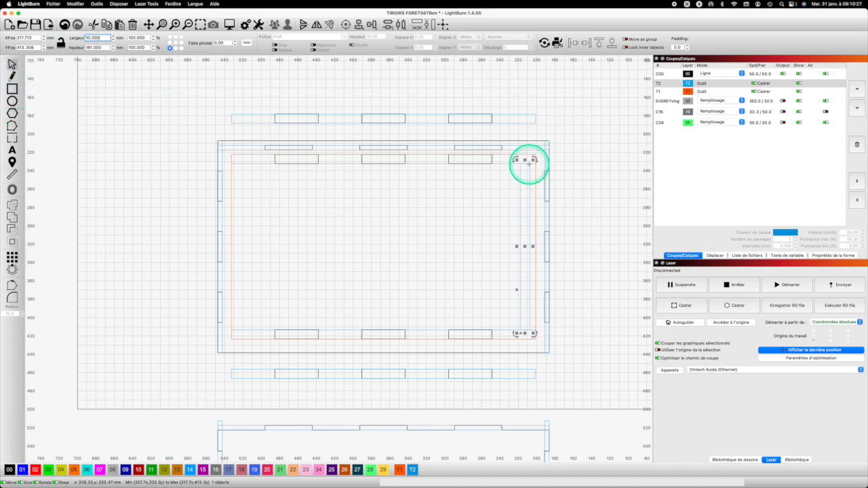
left_click_drag(529, 162, 537, 164)
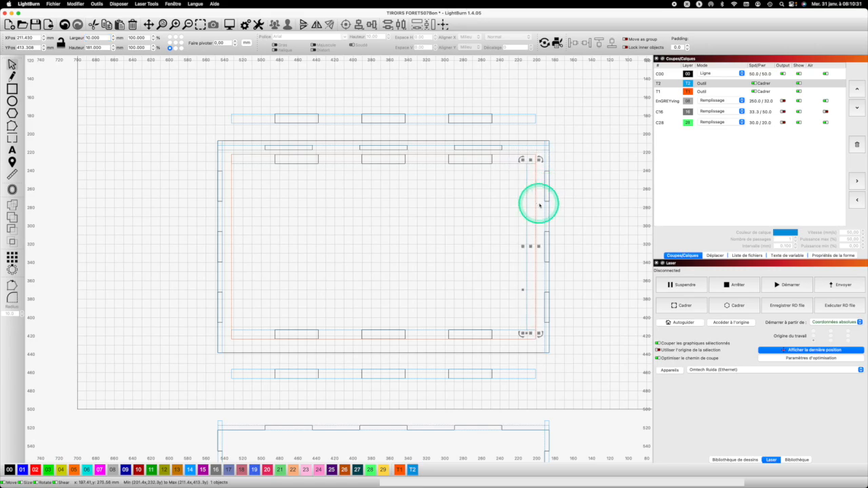
Step: Draw a small slot rectangle beside the vertical strip and size it to 10 mm wide by 181/7 mm high
left_click(16, 87)
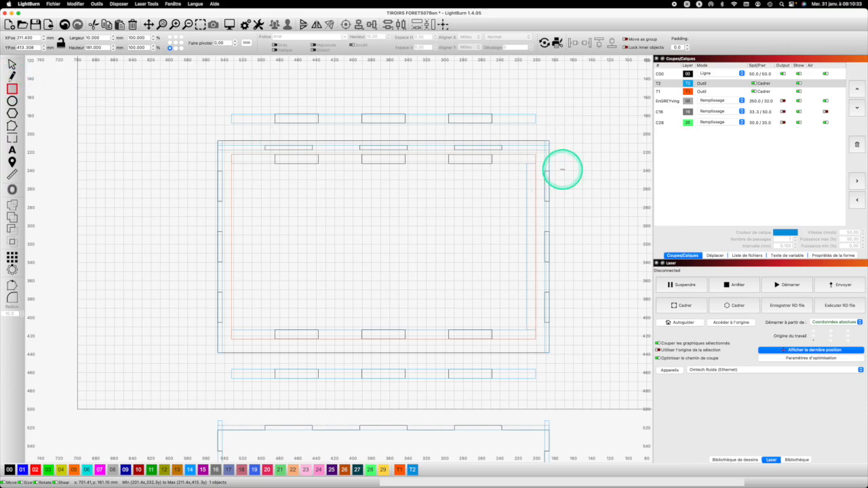
left_click_drag(510, 172, 518, 193)
left_click_drag(106, 38, 80, 48)
type("10181/7")
key("Return")
Step: Snap the slot to the vertical strip's upper right corner and shift it down by its own height of 25.857 mm
scroll(165, 76, "up", 2)
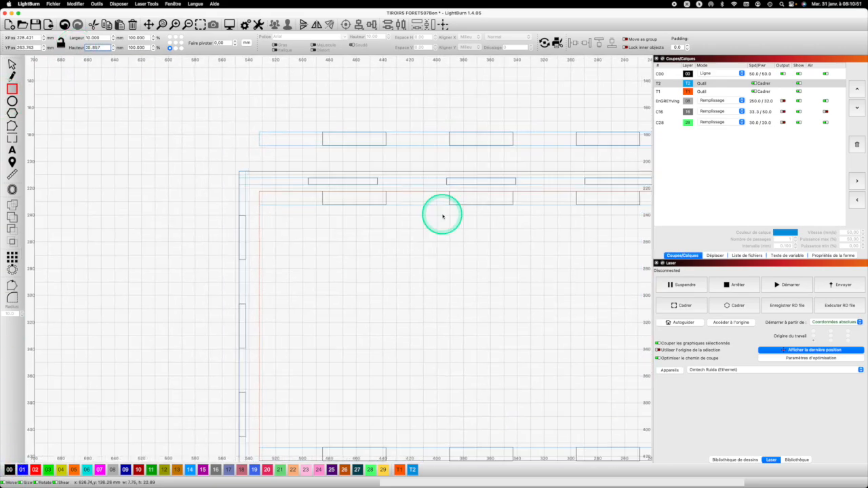
scroll(442, 215, "down", 3)
scroll(608, 220, "up", 1)
left_click(12, 64)
left_click_drag(580, 211, 593, 207)
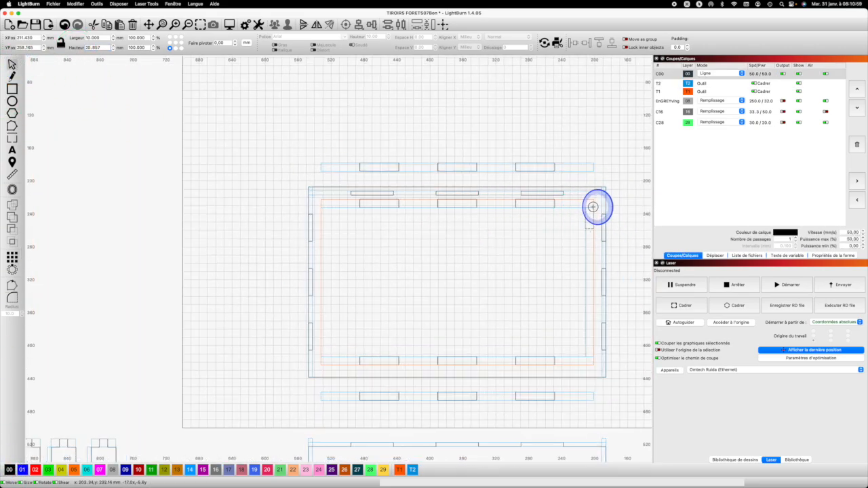
double_click(108, 48)
key("super+c")
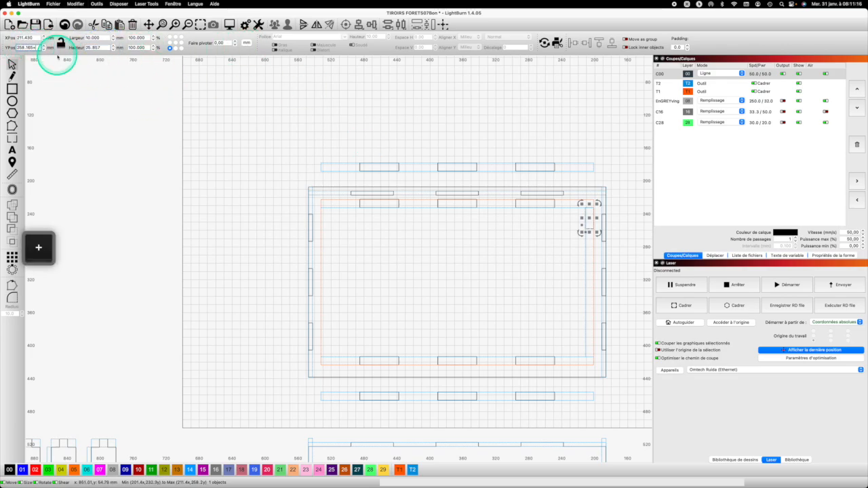
Step: Create a grid array of the slot with 3 rows, 1 column and 25.857 mm vertical spacing between edges
left_click(12, 258)
double_click(530, 199)
type("3")
left_click(536, 245)
double_click(526, 212)
key("super+v")
left_click(527, 316)
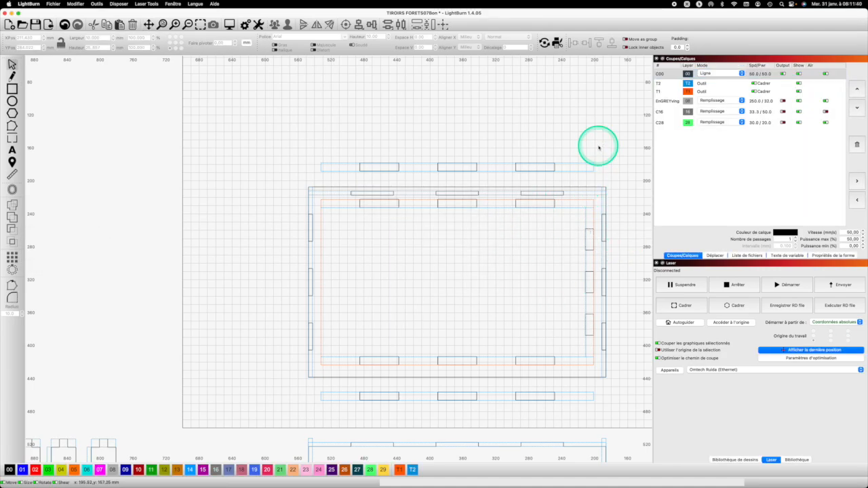
Step: Group the vertical strip with its three slots and paste two copies: inside the frame's left side and outside the panel's right side
left_click(581, 240)
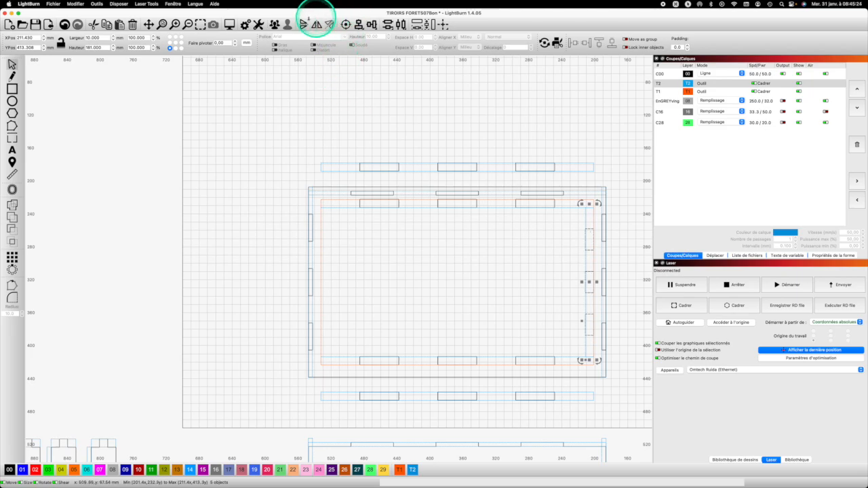
left_click(275, 25)
key("super+c")
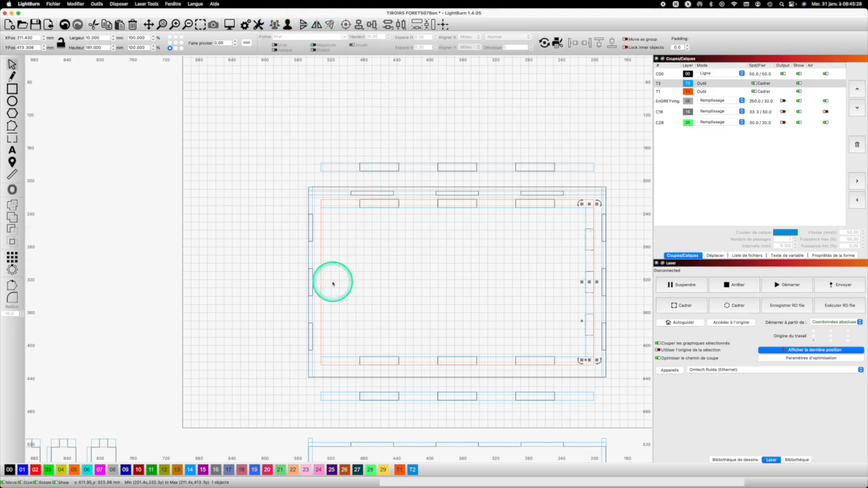
key("super+v")
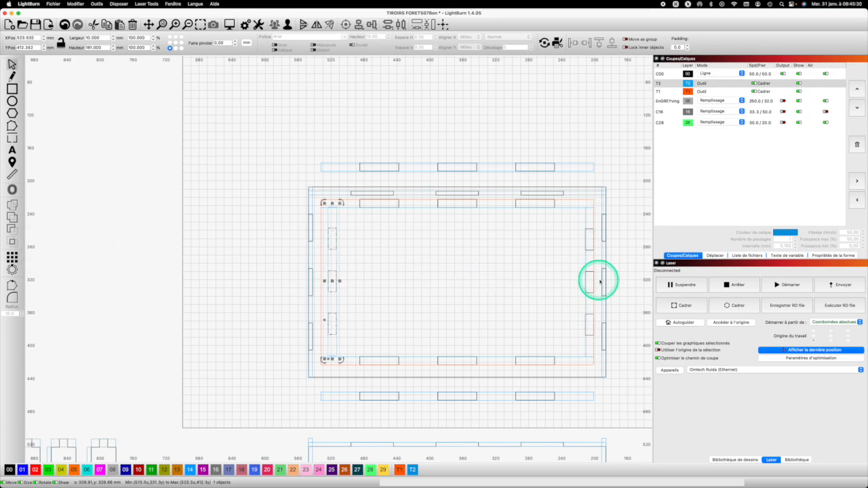
key("super+v")
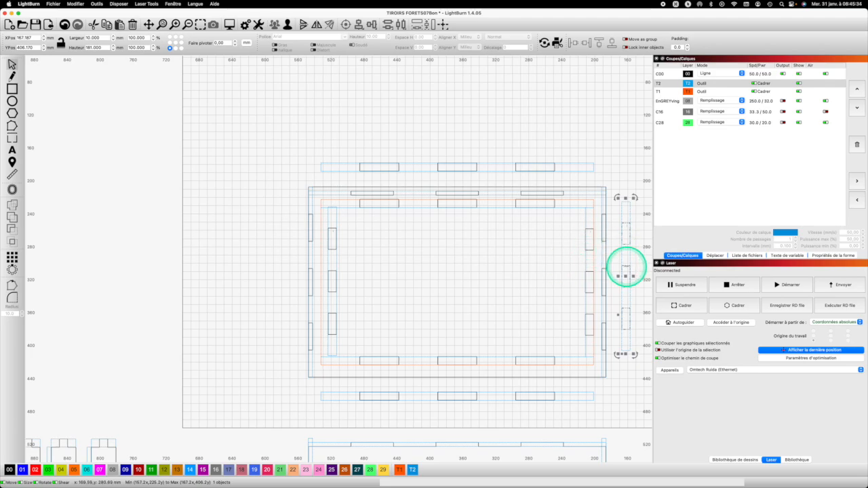
Step: Select the three vertical slotted strips and align them at the same height as the strip inside the frame's left side
key("shift")
left_click(586, 264, "shift")
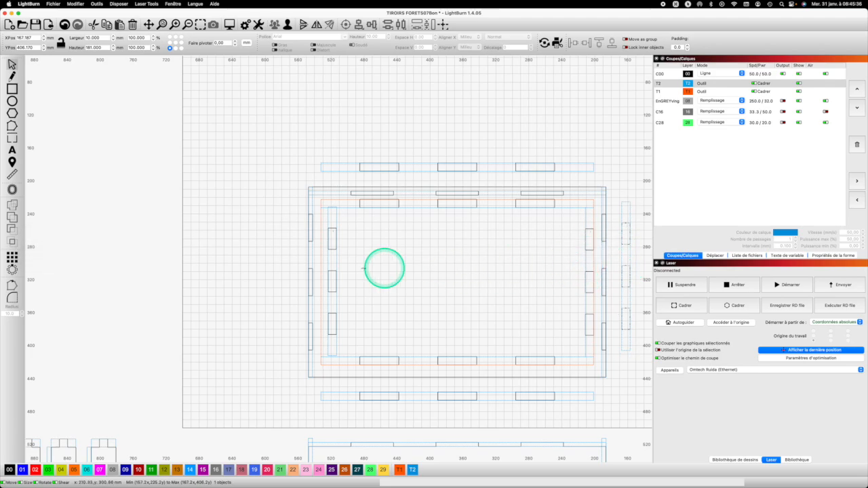
left_click(336, 260, "shift")
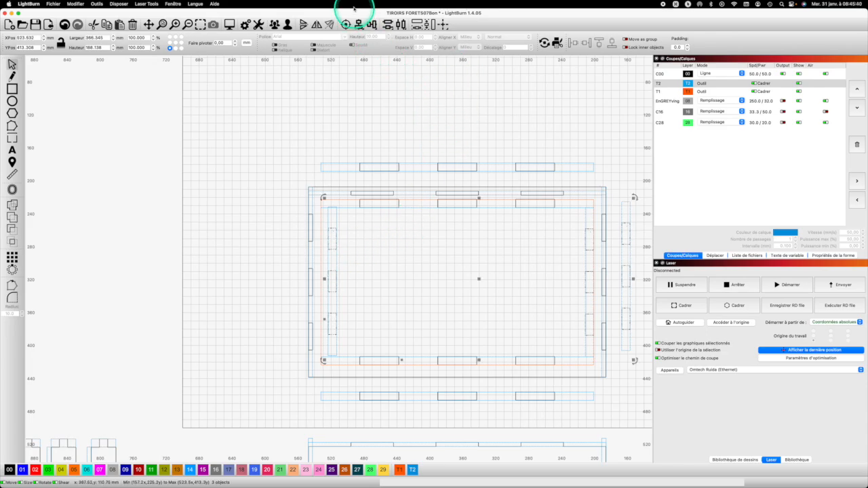
left_click(372, 24)
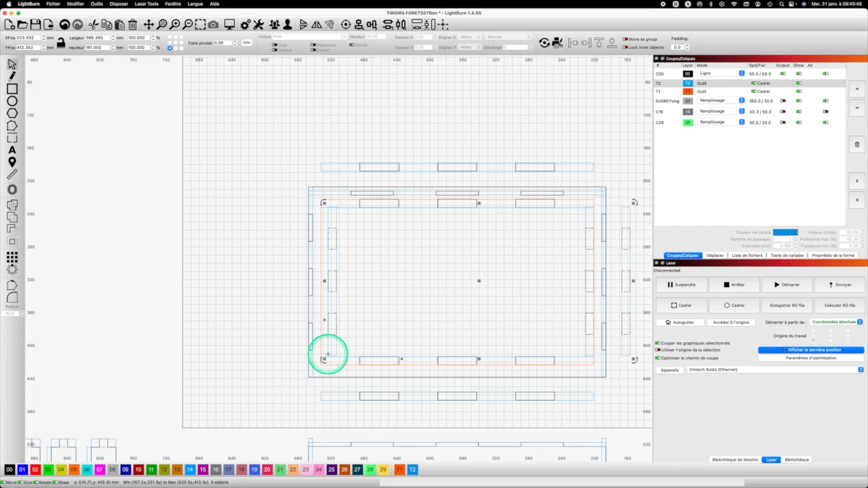
Step: Move the three vertical strips together so the left one snaps to the frame's left edge, directly above the lower strip
scroll(338, 354, "up", 6)
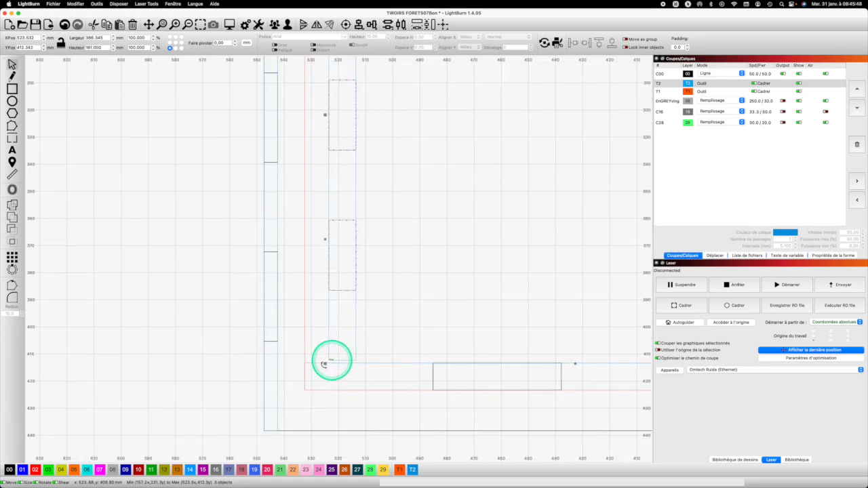
left_click_drag(329, 360, 306, 362)
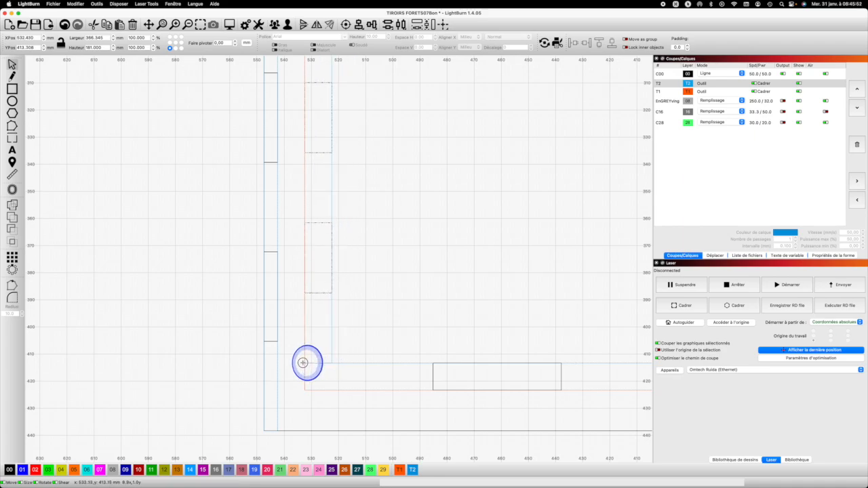
scroll(413, 310, "down", 5)
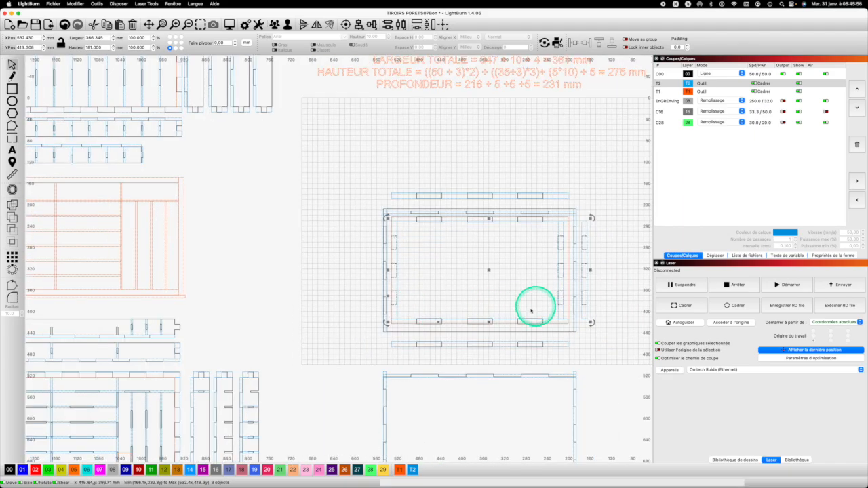
Step: Move the right inner vertical strip back against the inner frame's right edge, directly above the lower strip
left_click(553, 297)
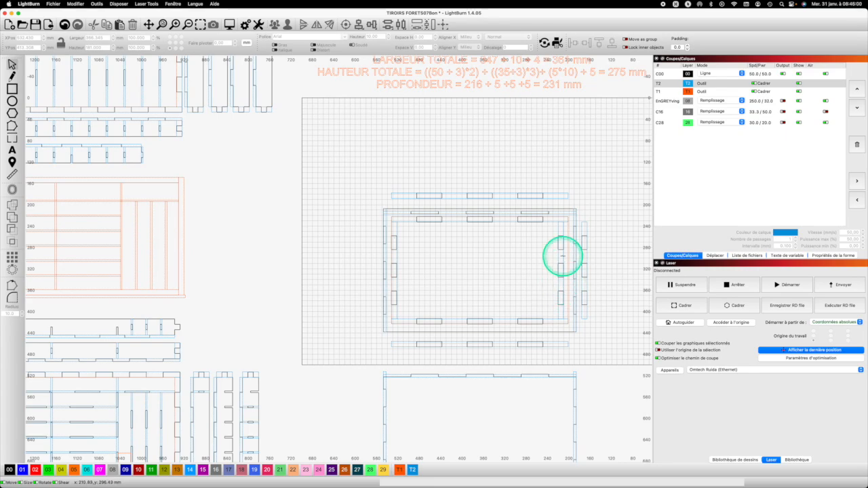
scroll(563, 283, "up", 3)
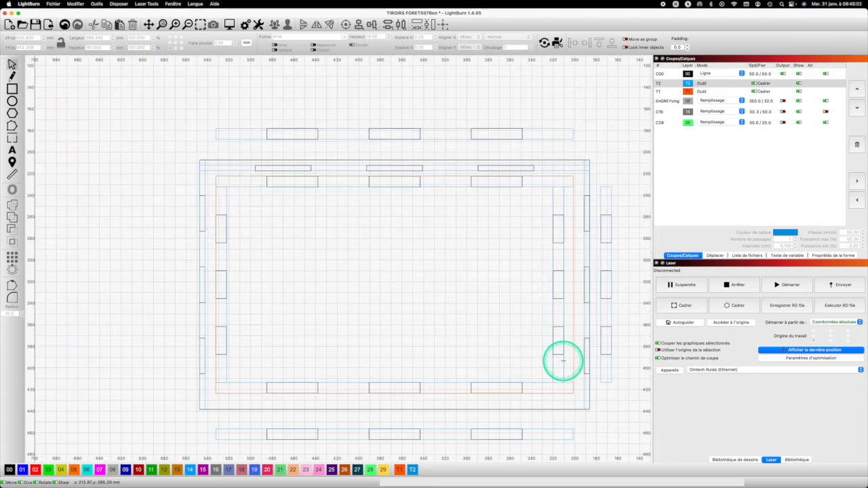
left_click(567, 361)
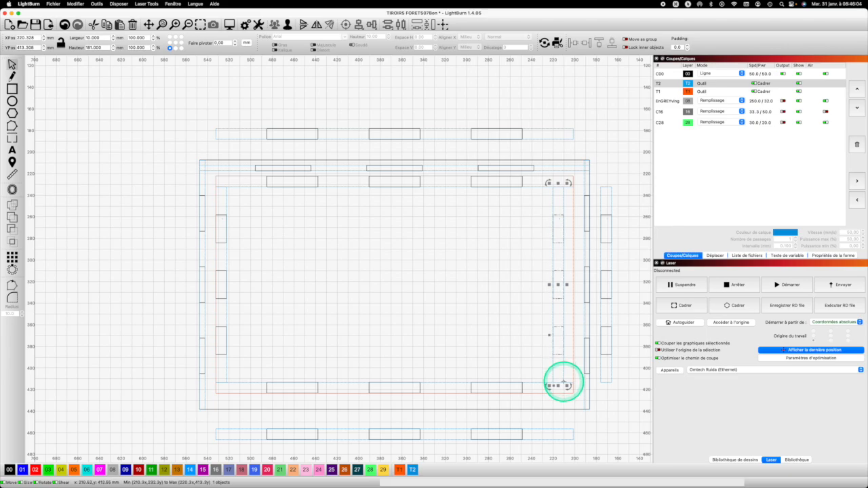
left_click_drag(567, 382, 573, 383)
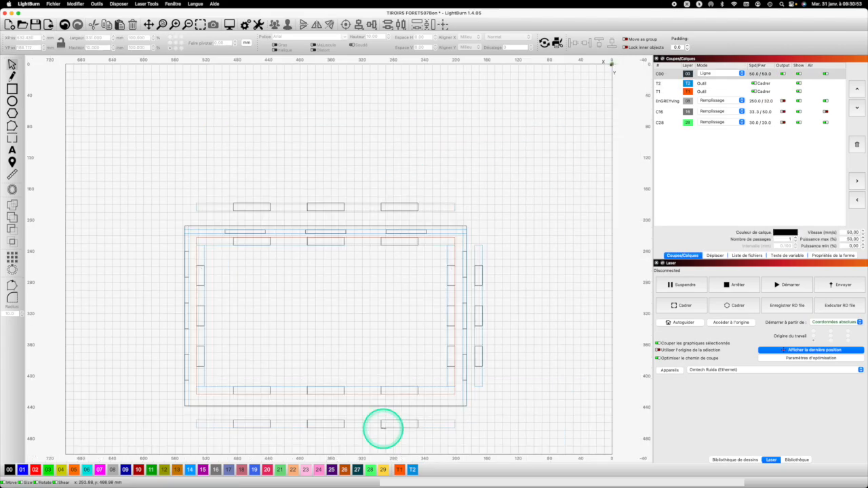
Step: Delete the slotted strip below the panel and draw a rectangle about 331.2 × 16.7 mm on the upper edge of the strip above it
left_click(381, 426)
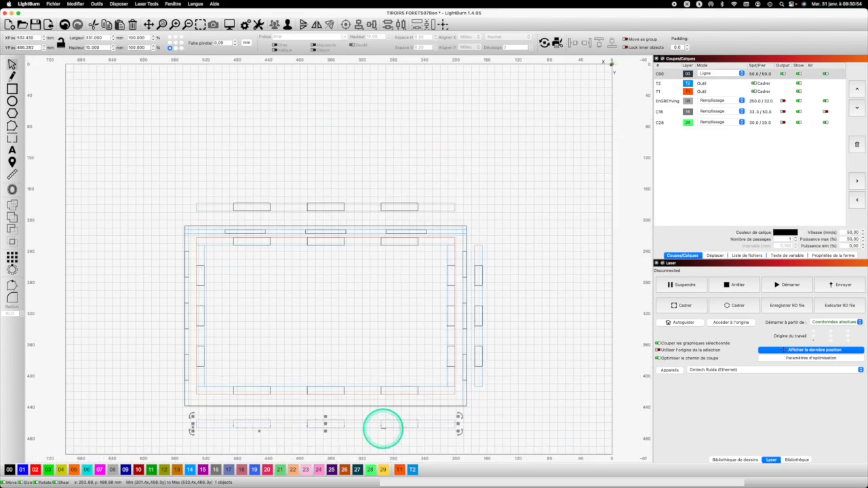
key("Delete")
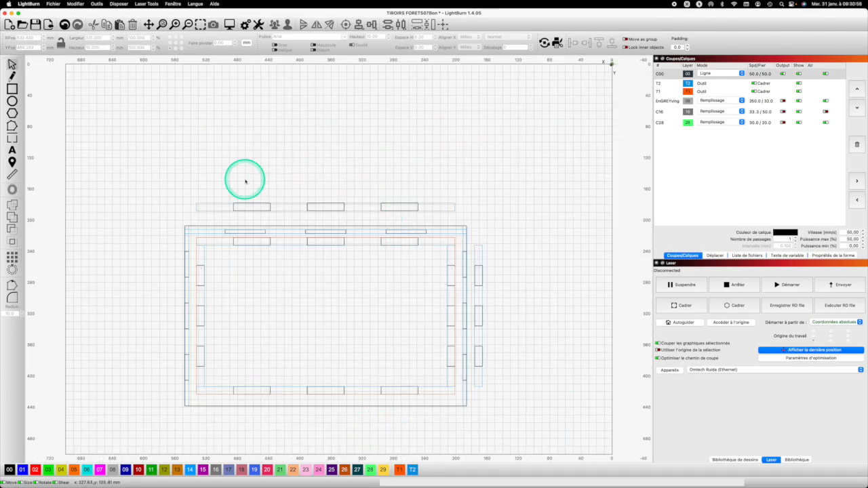
left_click(13, 89)
left_click_drag(196, 204, 455, 188)
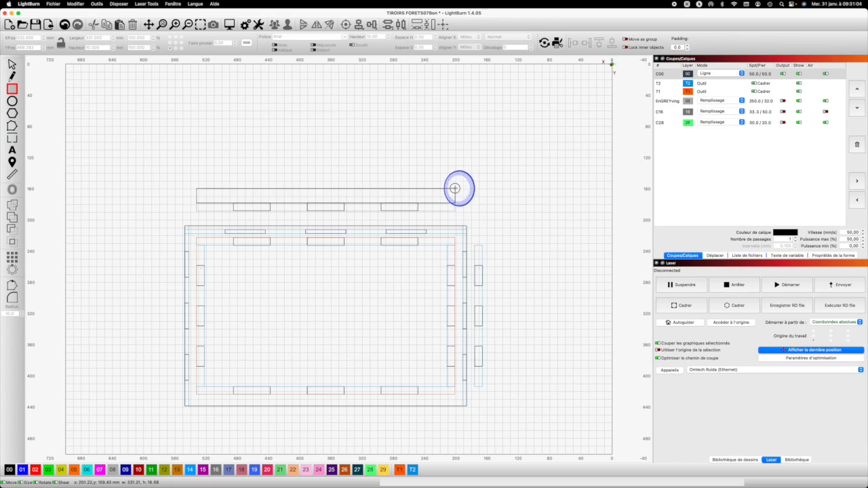
left_click_drag(455, 188, 457, 187)
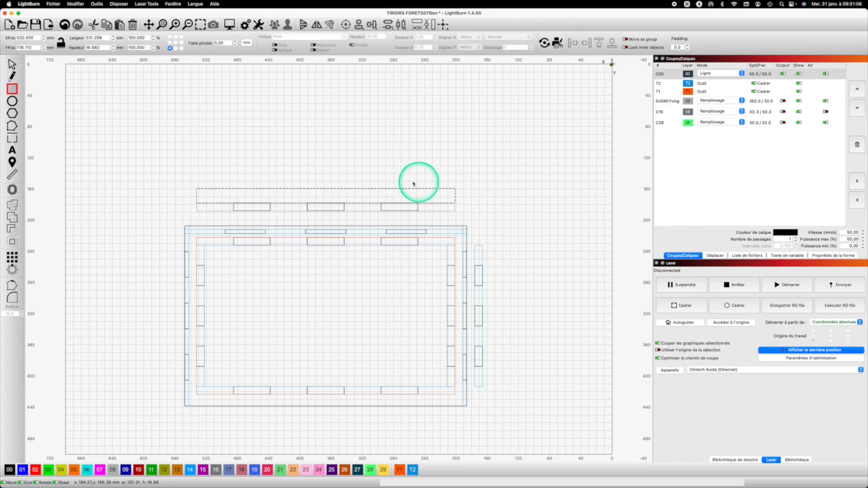
key("Escape")
Step: Set the width of the new rectangle above the slotted strip to 331 mm
left_click(454, 208)
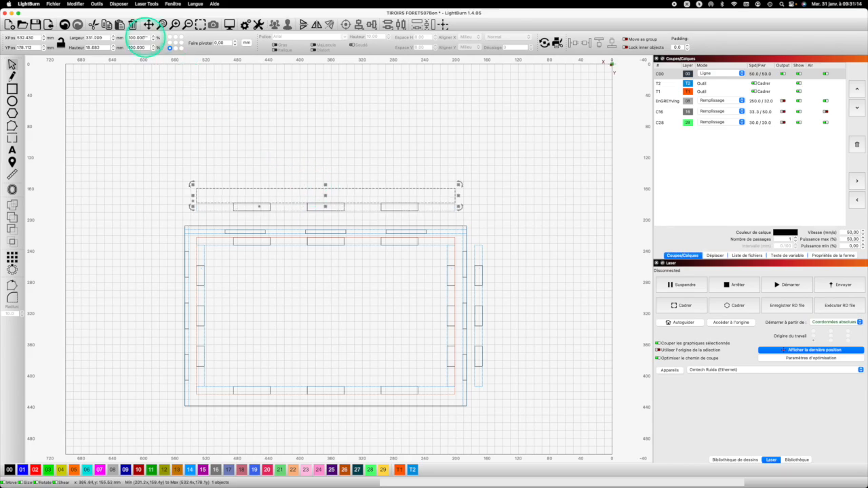
key("BackSpace")
key("BackSpace")
key("BackSpace")
key("BackSpace")
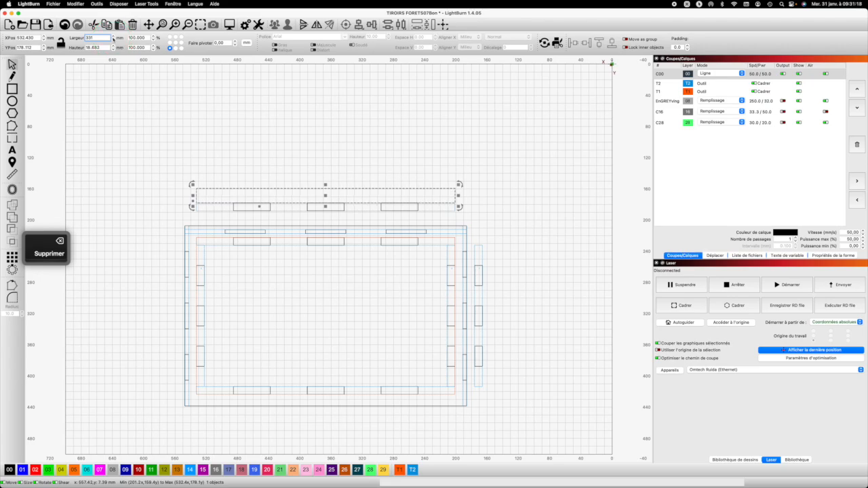
key("Return")
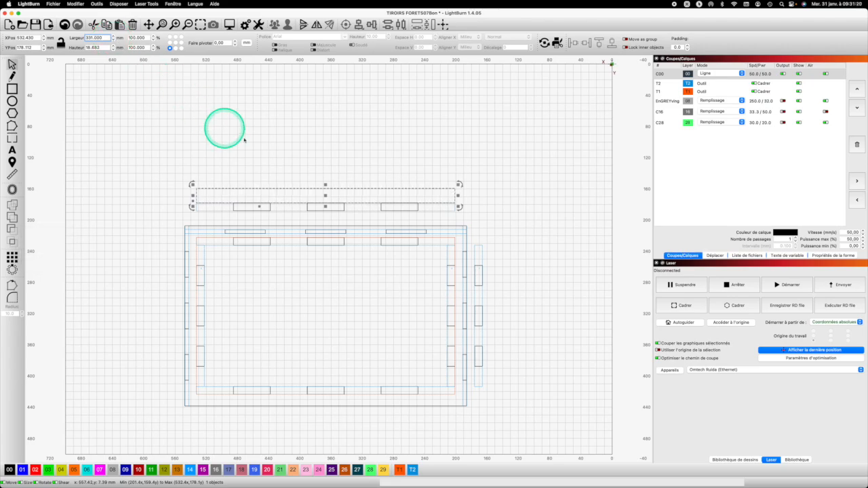
scroll(196, 199, "up", 4)
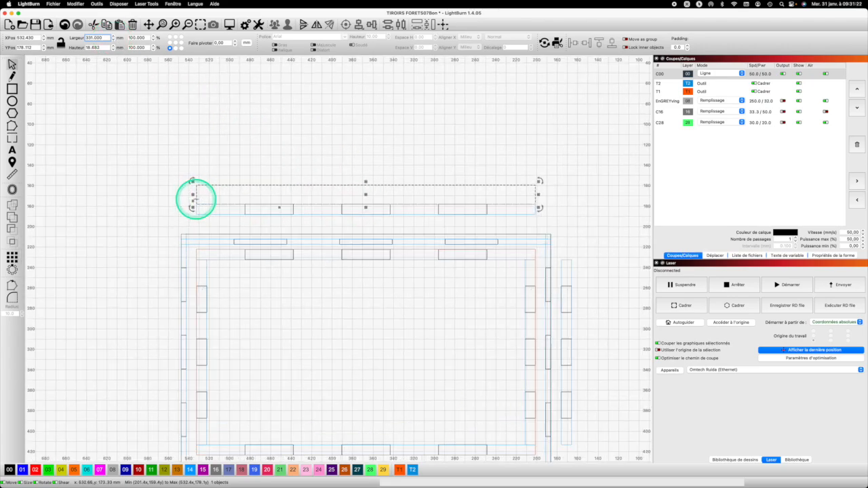
Step: Set the height of the 331 mm wide rectangle above the slotted strip to 15 mm
scroll(507, 201, "down", 5)
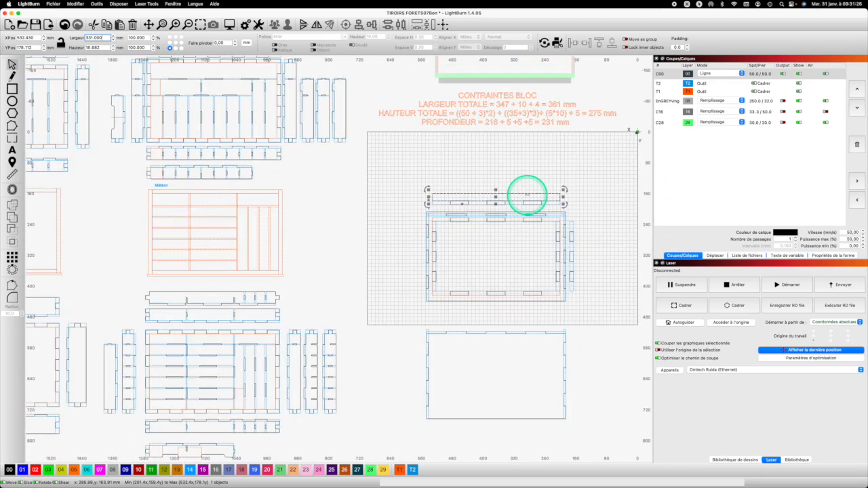
scroll(527, 196, "up", 2)
left_click_drag(104, 47, 87, 46)
type("5")
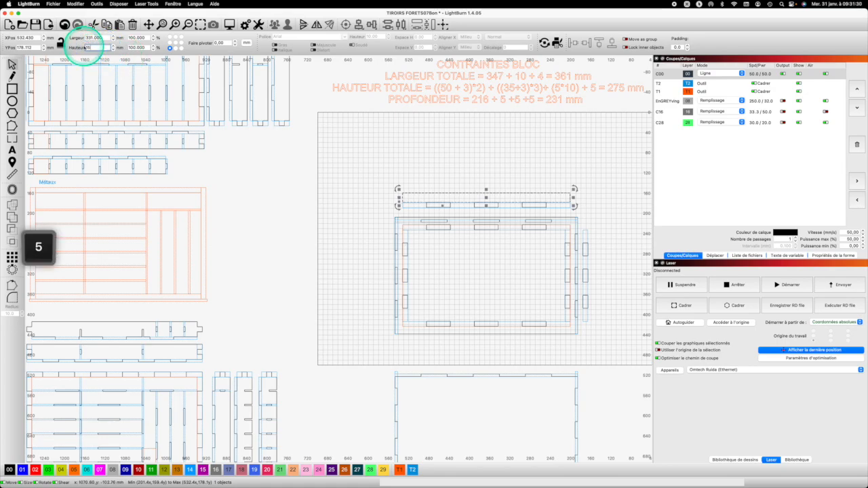
key("Return")
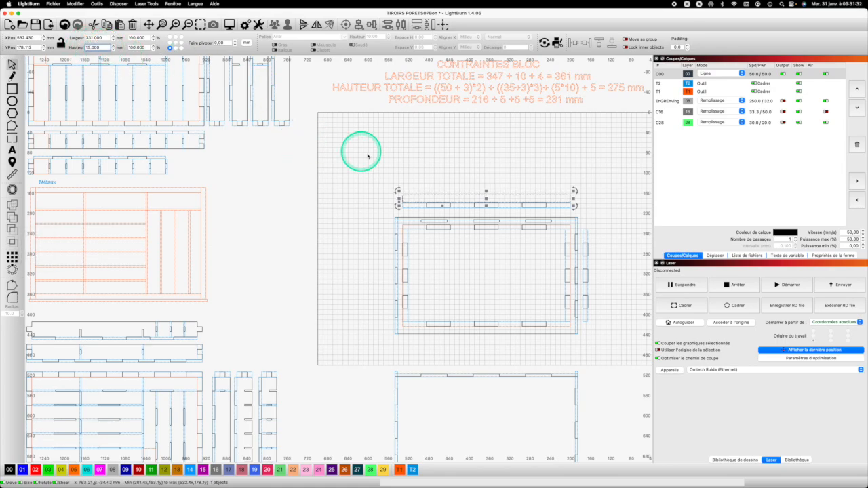
Step: Ungroup the slotted strip below the 15 mm rectangle and group only its three black slot rectangles
scroll(501, 189, "up", 3)
scroll(501, 188, "up", 1)
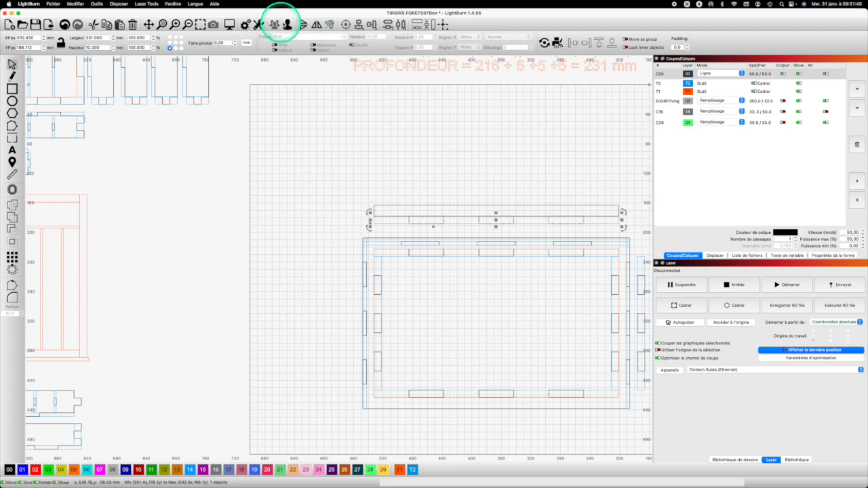
left_click(287, 23)
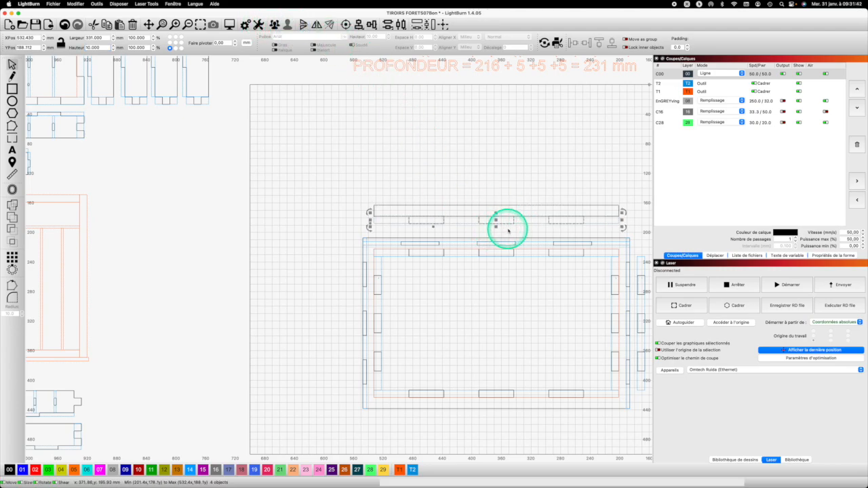
left_click(417, 225)
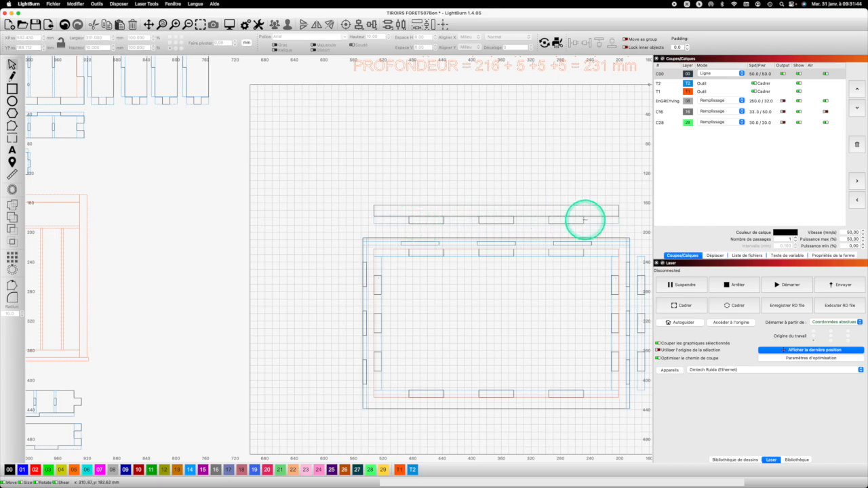
left_click_drag(576, 219, 407, 218)
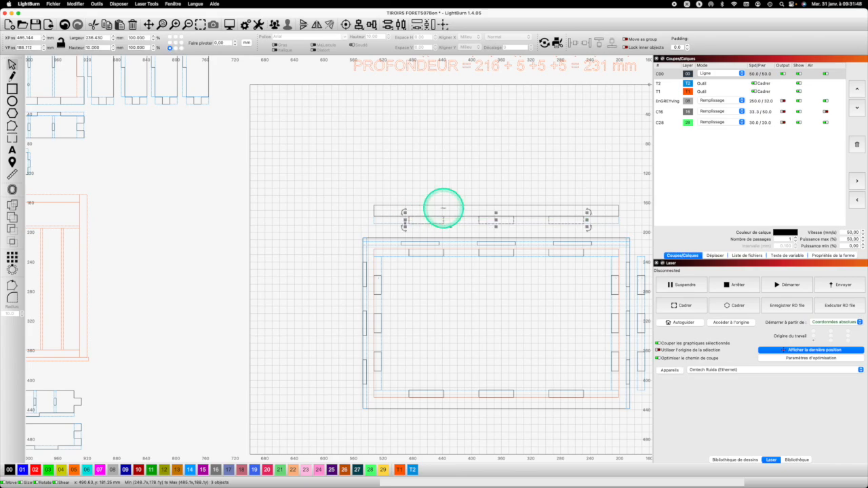
left_click(274, 23)
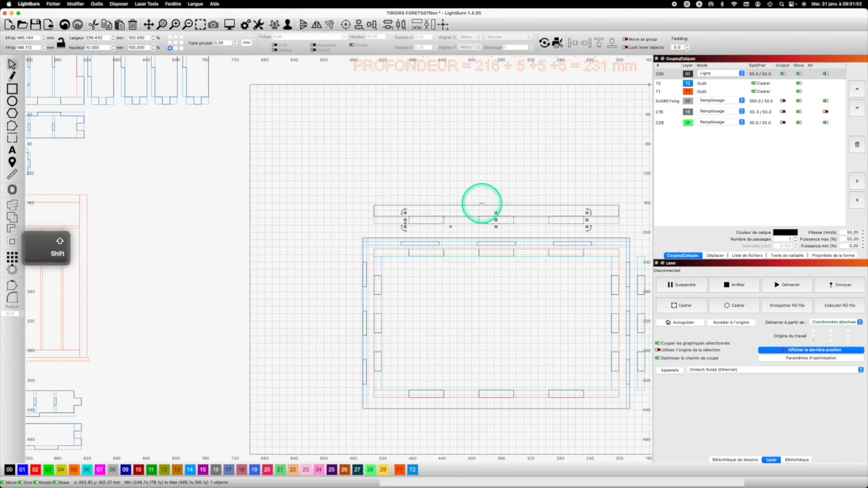
Step: Weld the three grouped slot rectangles to the 331 × 15 mm rectangle to form one tabbed plinth piece
left_click(481, 206, "shift")
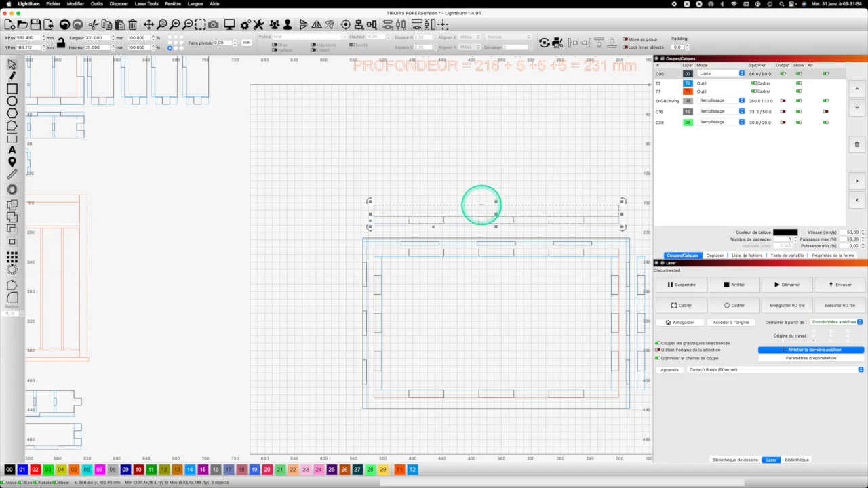
left_click(12, 204)
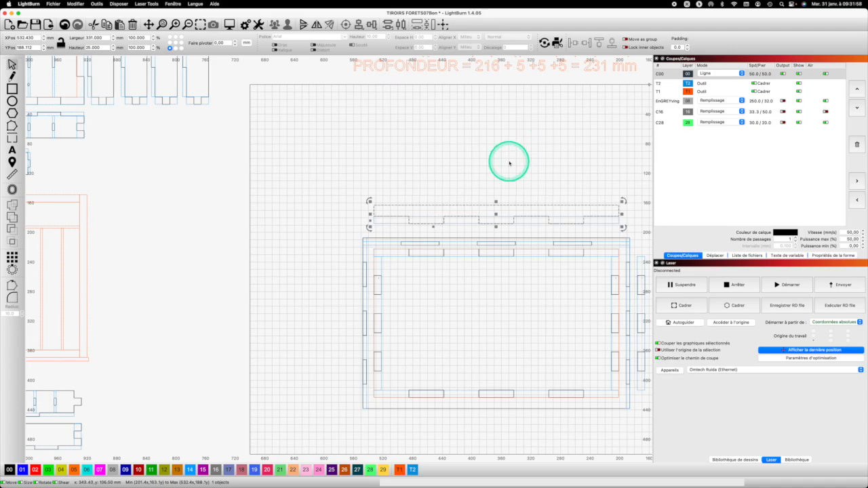
scroll(522, 171, "up", 1)
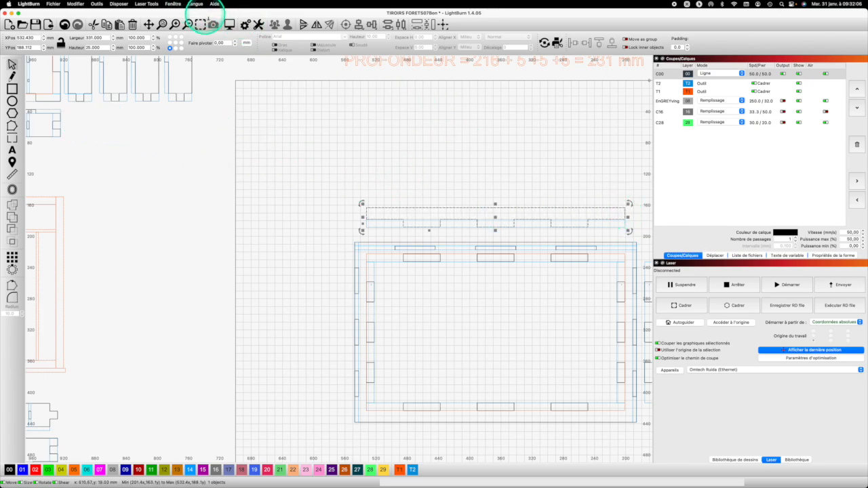
left_click(200, 24)
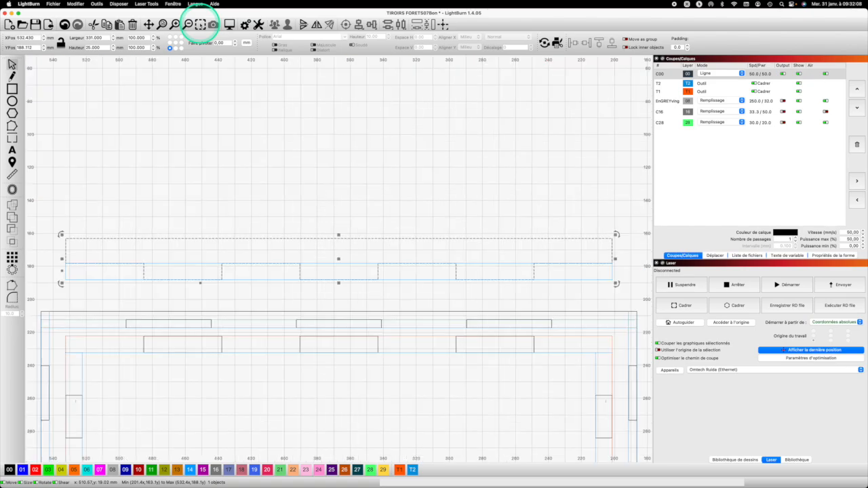
left_click(479, 175)
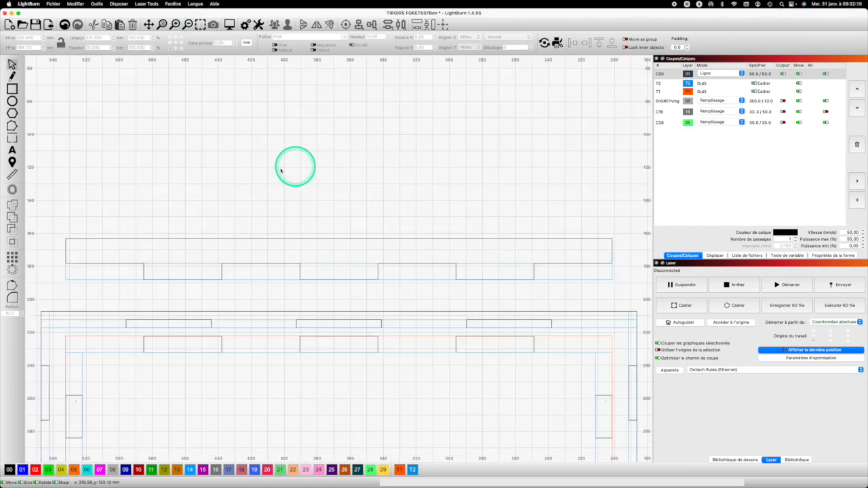
Step: Draw a rectangle about 4.8 × 15 mm inside the plinth piece's right end and put it on the T2 tool layer
left_click(11, 88)
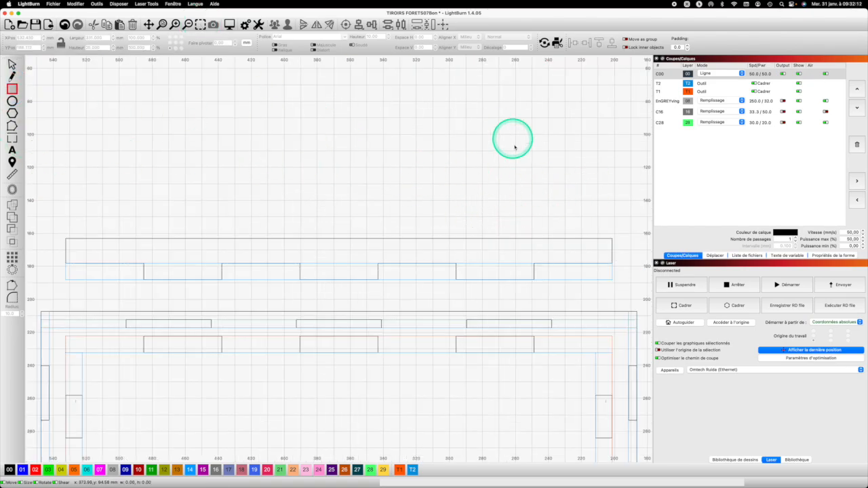
left_click_drag(611, 238, 604, 263)
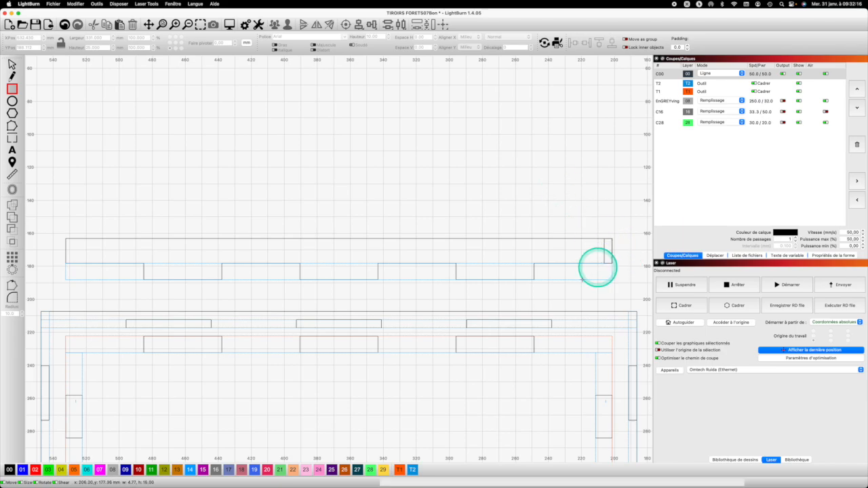
left_click(412, 469)
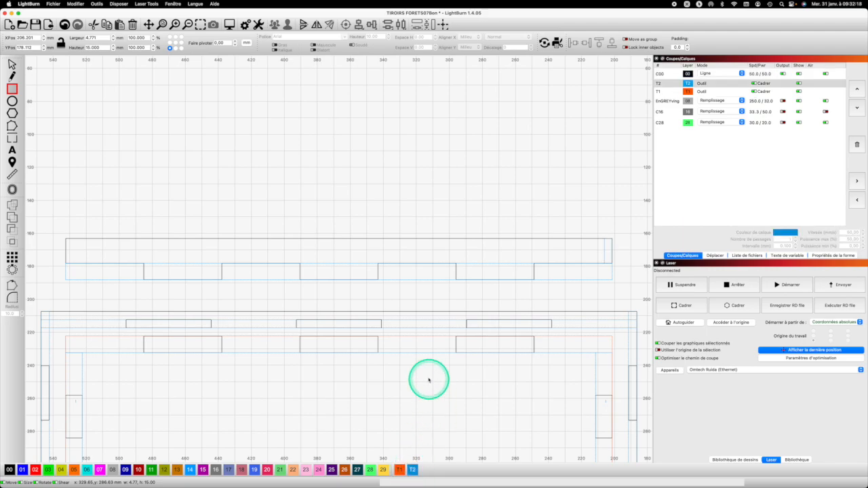
Step: Set the T2 guide rectangle's width to 10 mm and move it flush inside the plinth piece's right end
left_click(88, 37)
type("10")
left_click(103, 48)
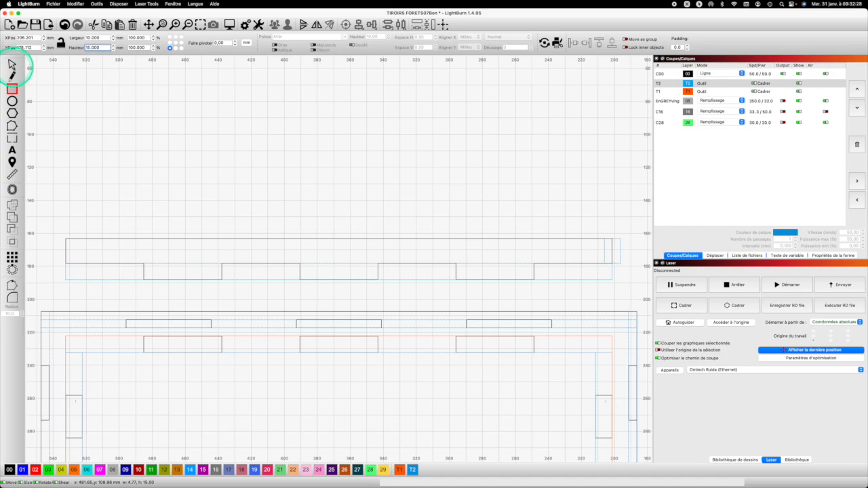
left_click(11, 64)
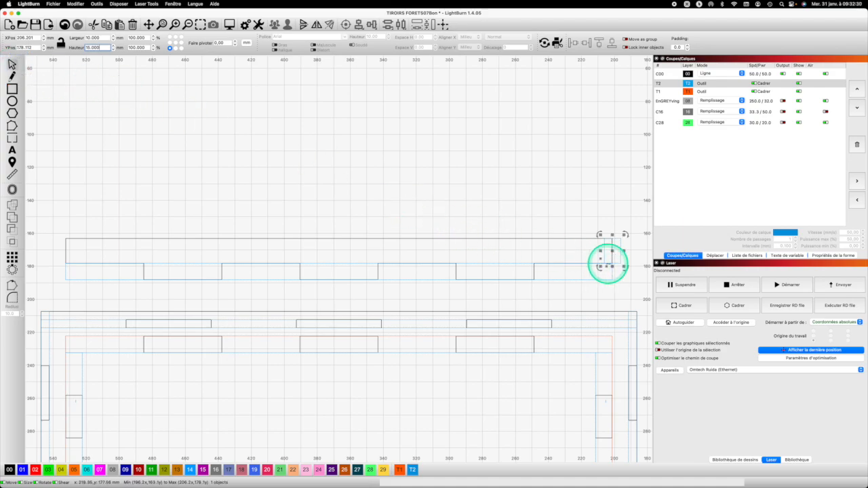
left_click(610, 264)
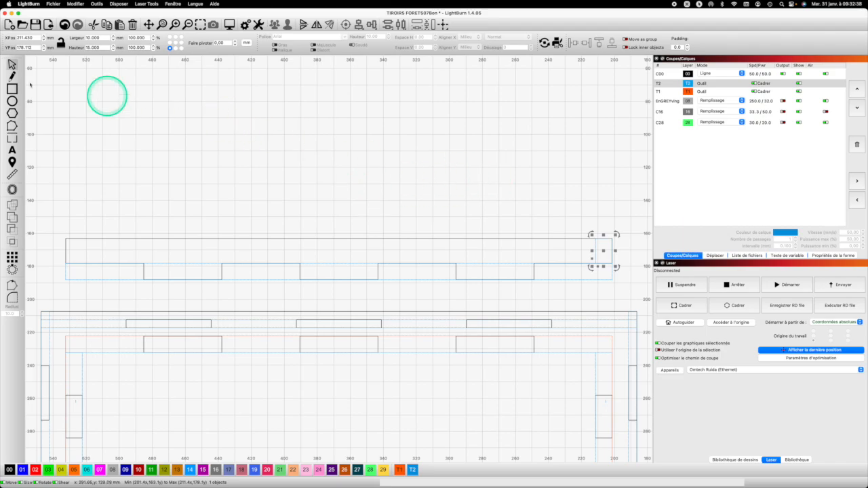
Step: Draw a rectangle about 17 × 9.2 mm above the plinth piece's right end and put it on layer 00
key("super+r")
left_click_drag(570, 196, 598, 211)
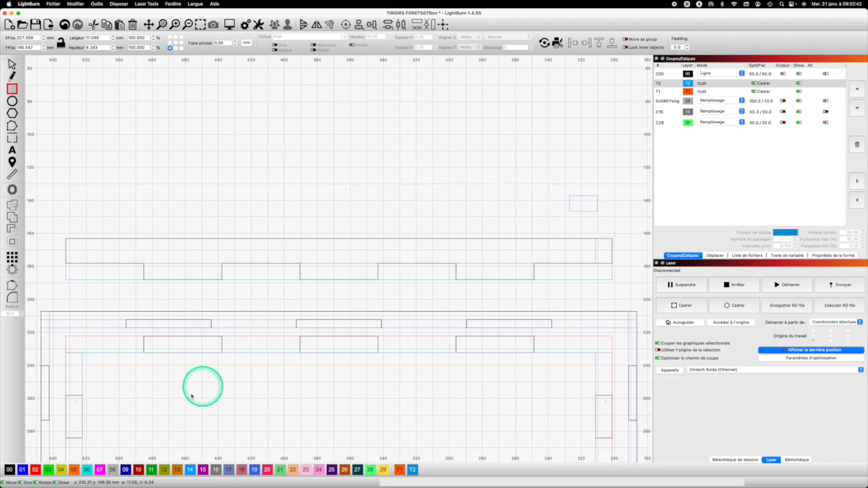
left_click(10, 469)
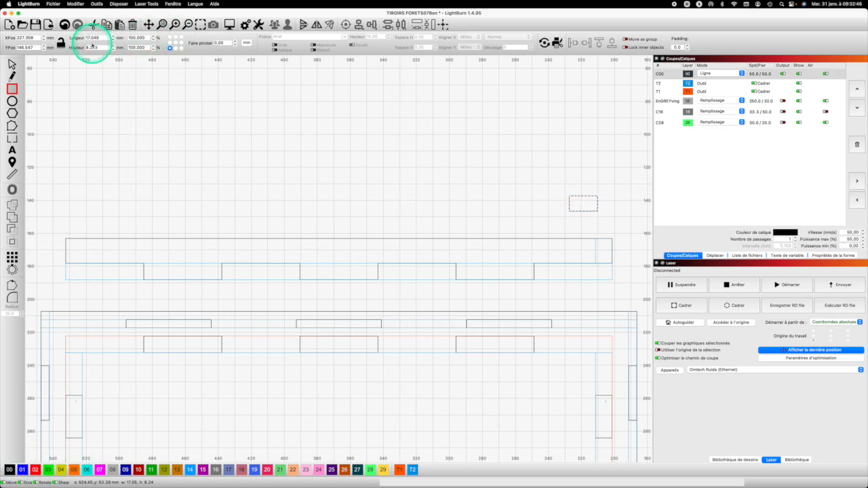
Step: Resize the small layer 00 rectangle to 10 mm wide and 5 mm high
left_click_drag(99, 39, 85, 45)
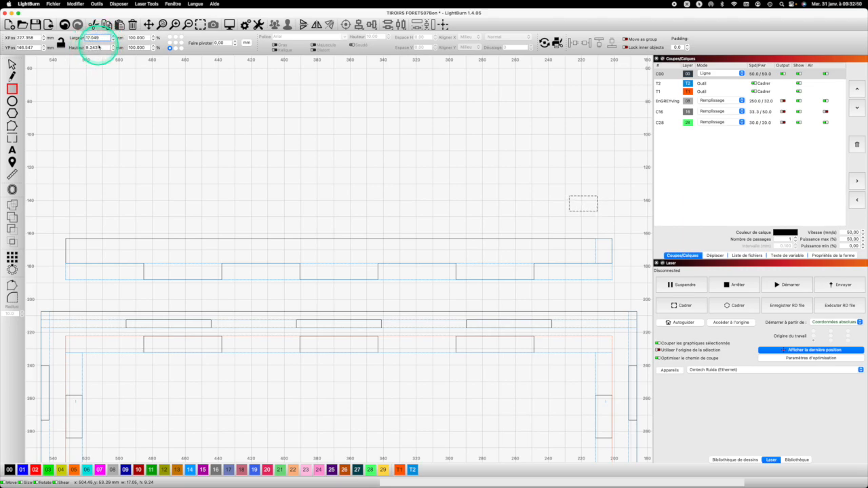
left_click_drag(99, 47, 81, 48)
type("5")
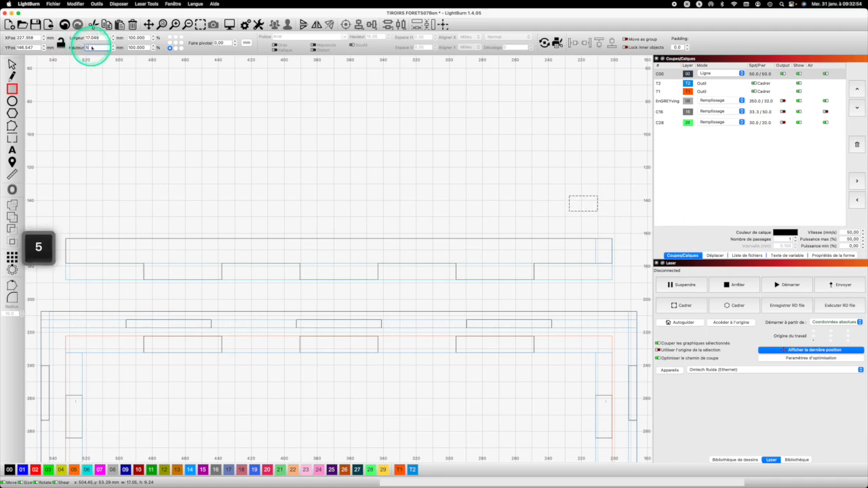
left_click_drag(102, 37, 83, 39)
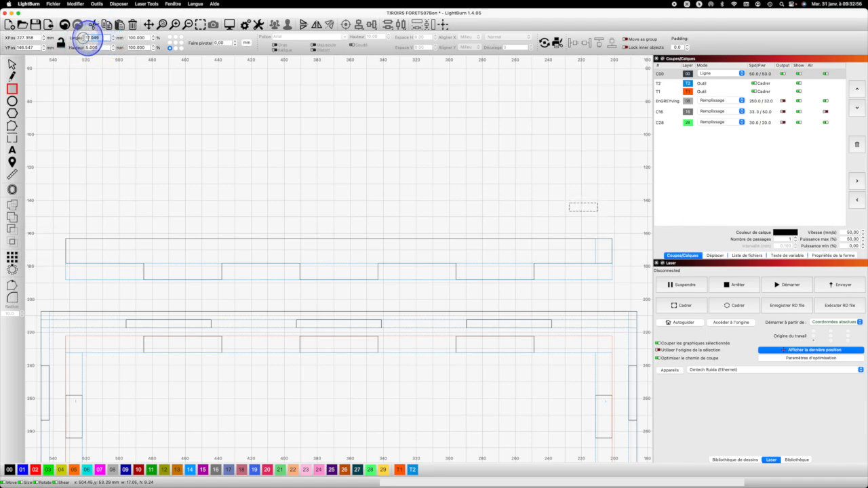
type("10")
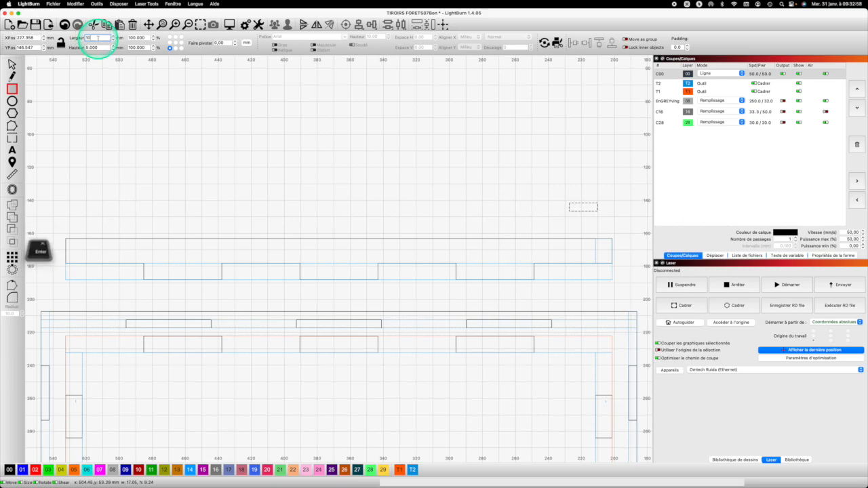
key("Return")
key("Escape")
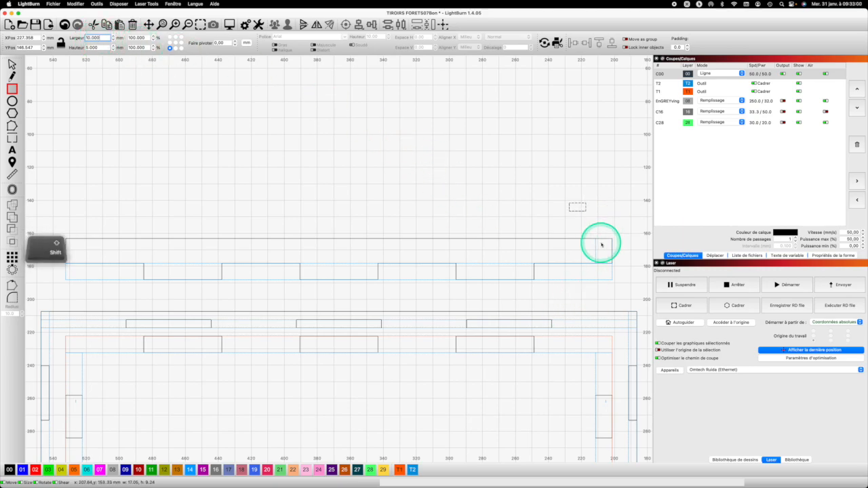
Step: Centre the 10 × 5 mm slot rectangle on the T2 guide rectangle at the plinth piece's right end
scroll(596, 251, "up", 3)
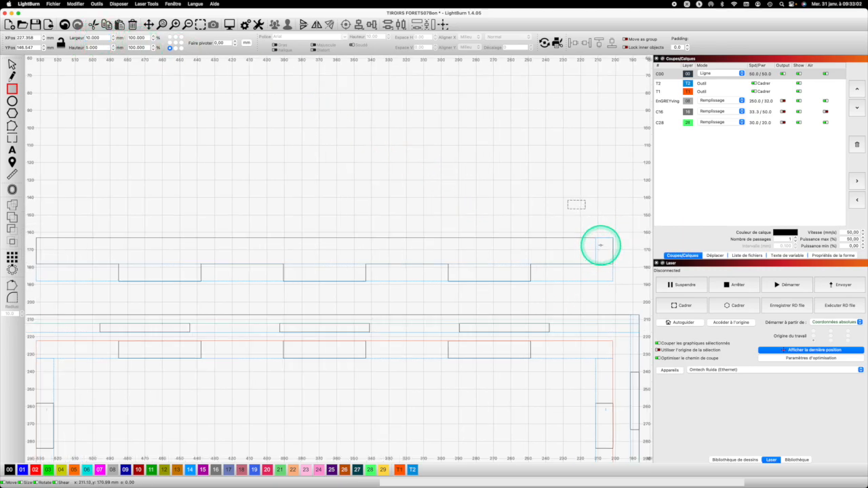
key("Escape")
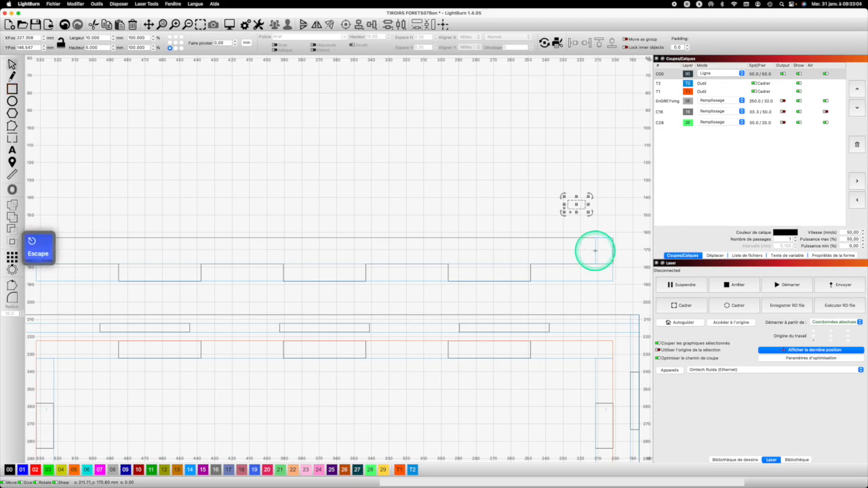
left_click(595, 249, "shift")
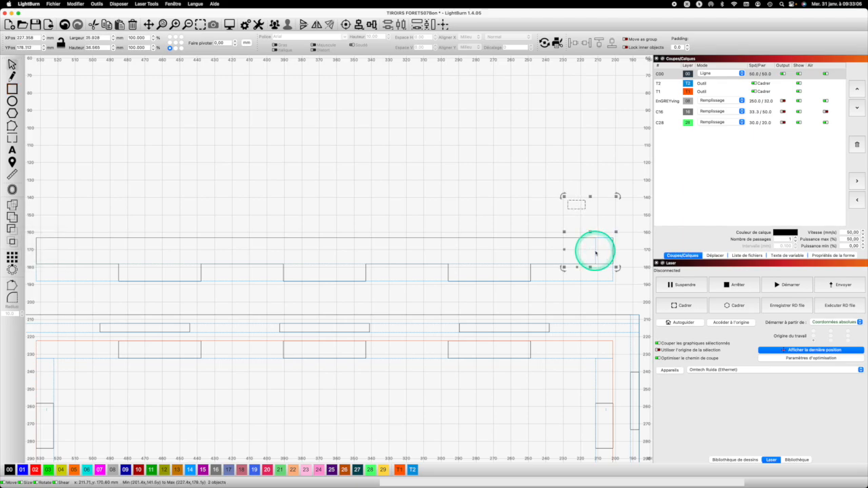
left_click(346, 24)
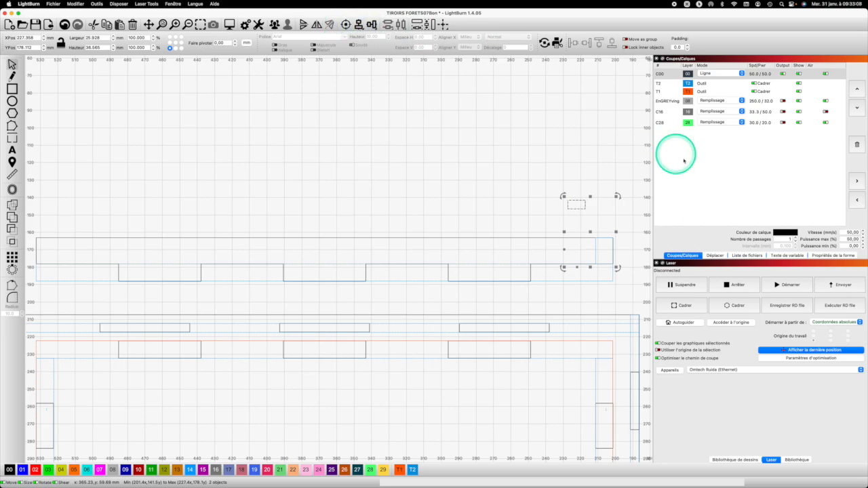
left_click(604, 210)
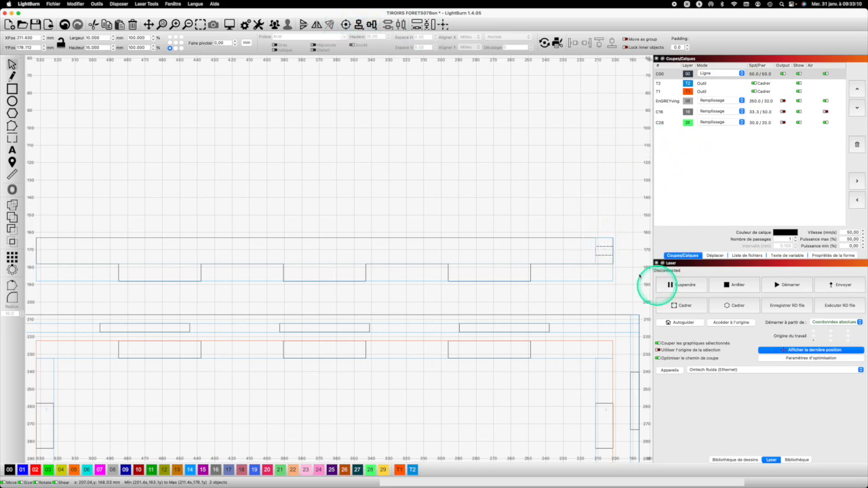
Step: Group the T2 guide rectangle with its centred 10 × 5 mm slot and copy the group
left_click(600, 255)
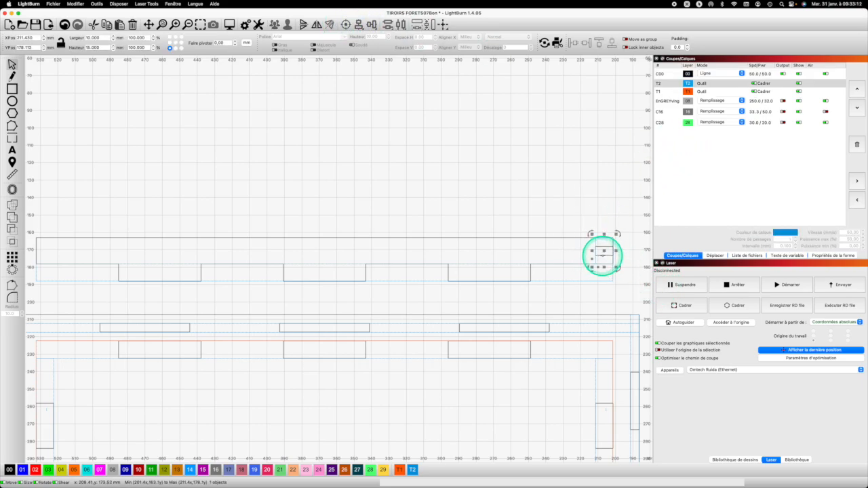
key("shift")
left_click(602, 256, "shift")
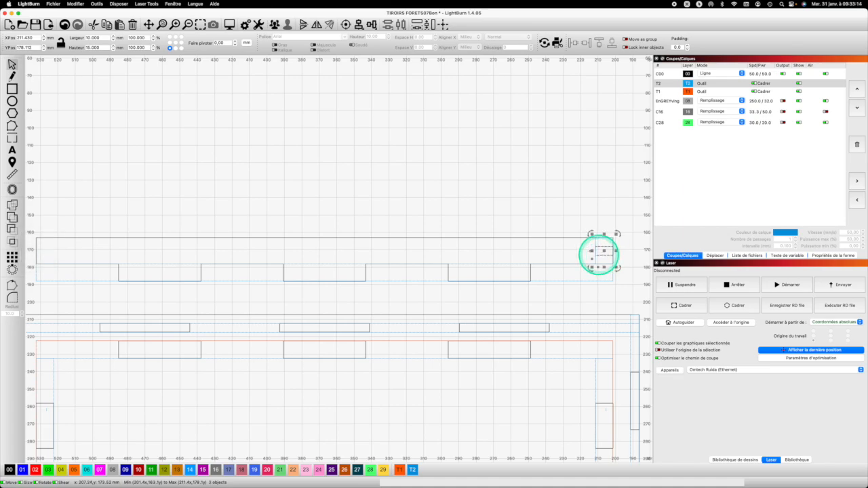
left_click(272, 24)
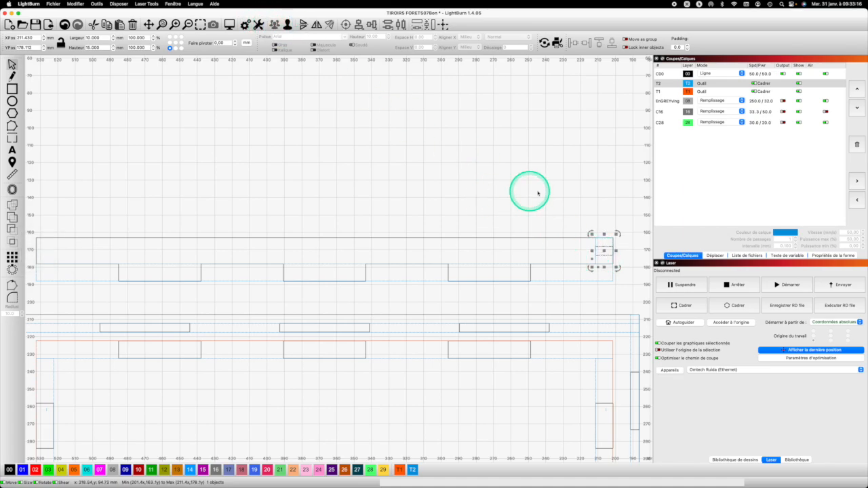
key("super")
key("super+c")
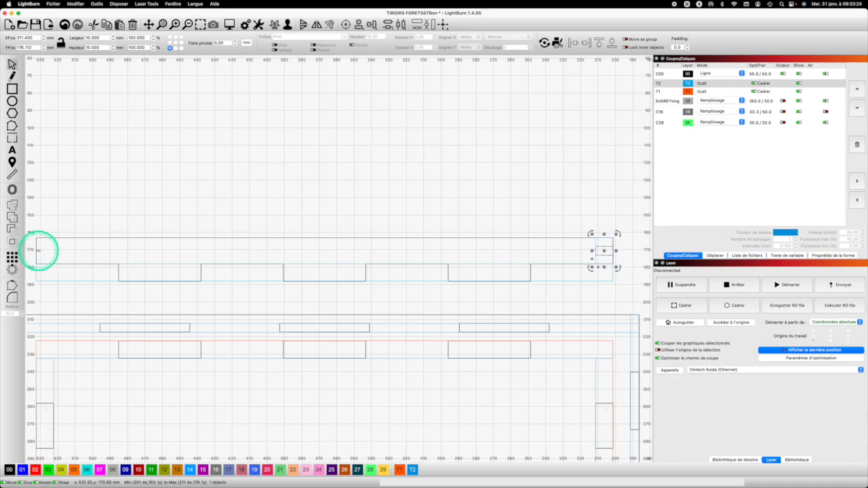
Step: Paste the grouped slot onto the plinth piece's left end and align it flush with that end
key("super+v")
key("Escape")
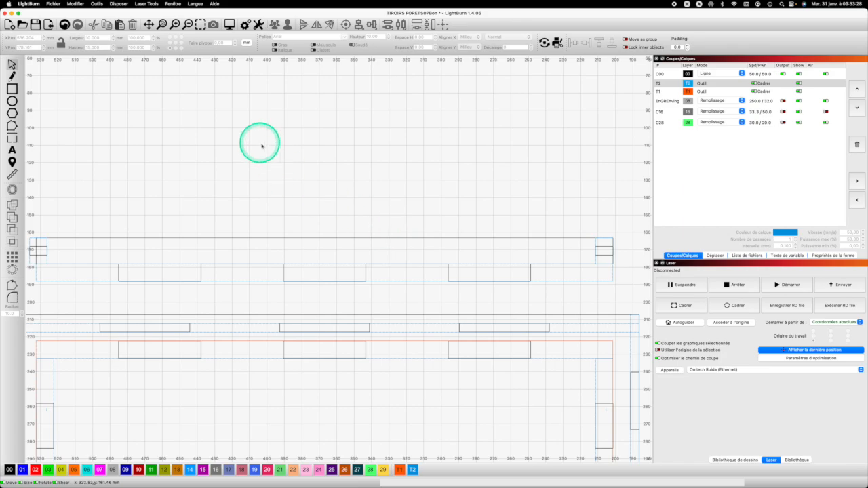
scroll(267, 146, "down", 5)
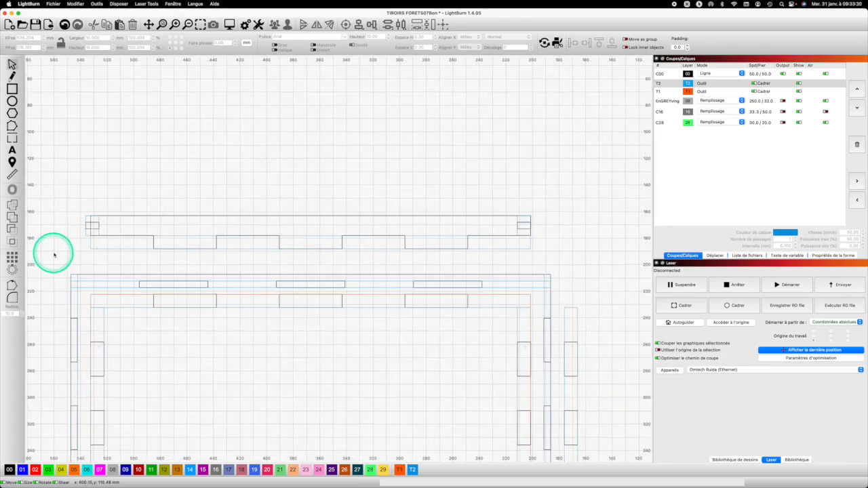
scroll(91, 231, "down", 1)
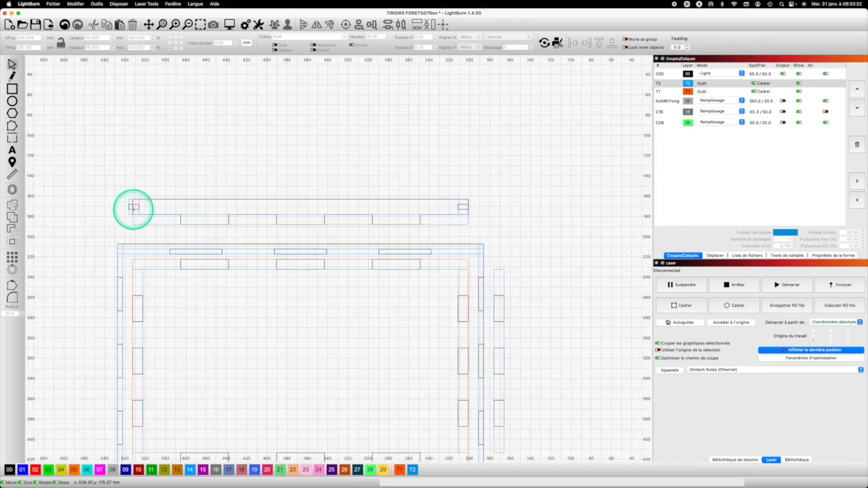
left_click(137, 213)
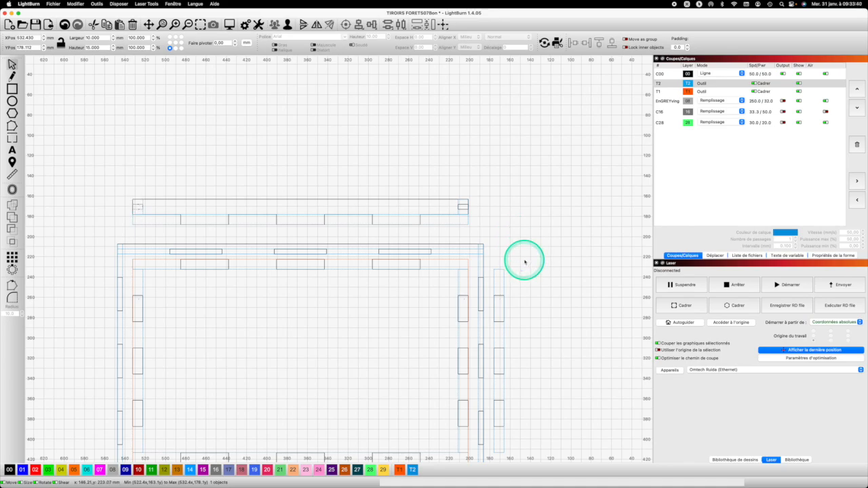
Step: Paste another copy of the grouped slot outside the panel, near its upper right corner, and rotate it 90°
key("super+v")
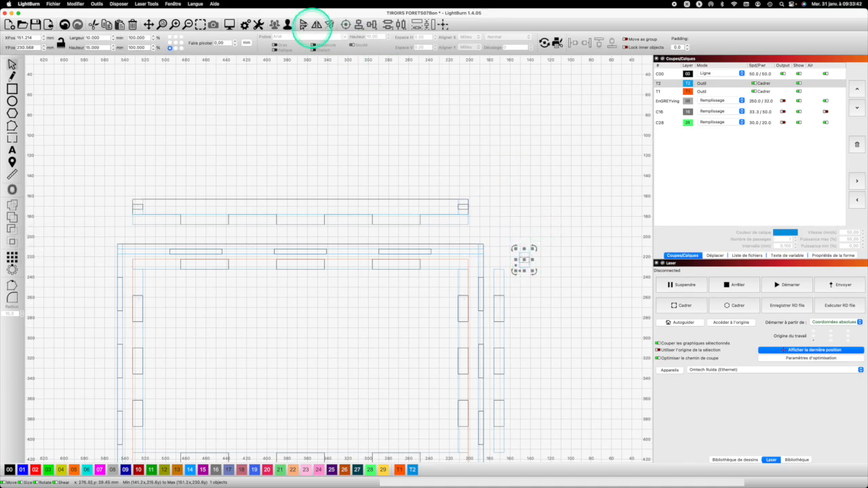
left_click(219, 42)
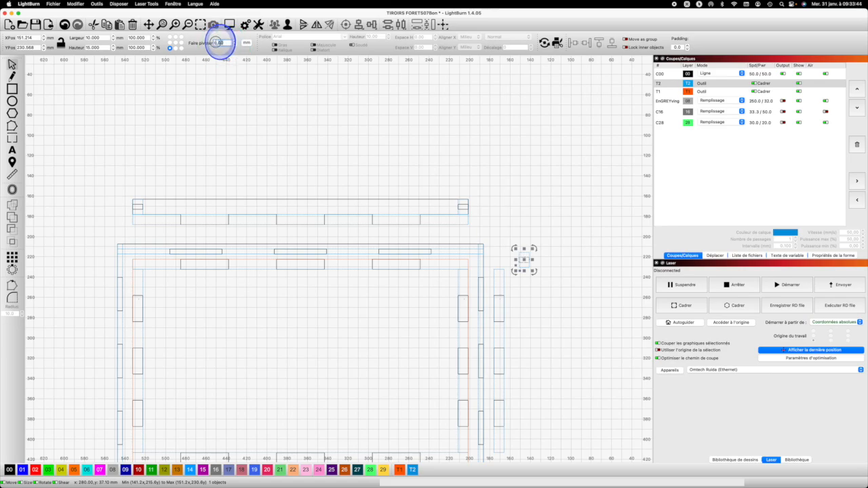
type("9")
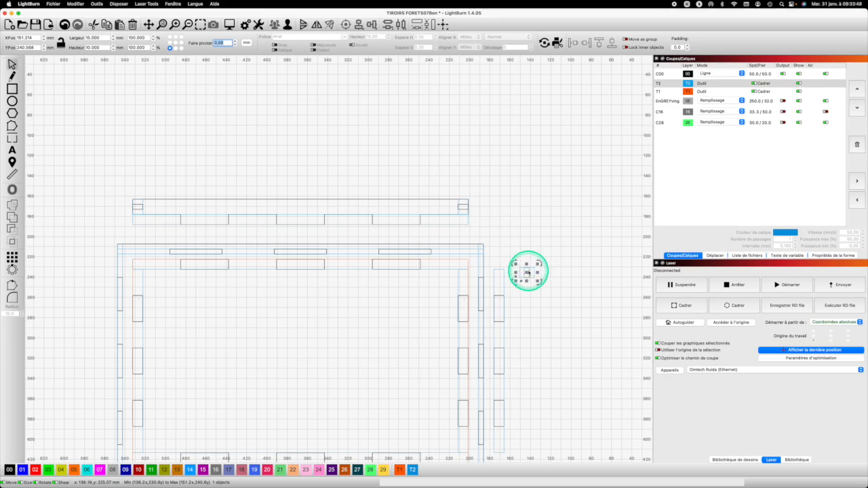
left_click_drag(527, 272, 522, 249)
left_click(494, 203)
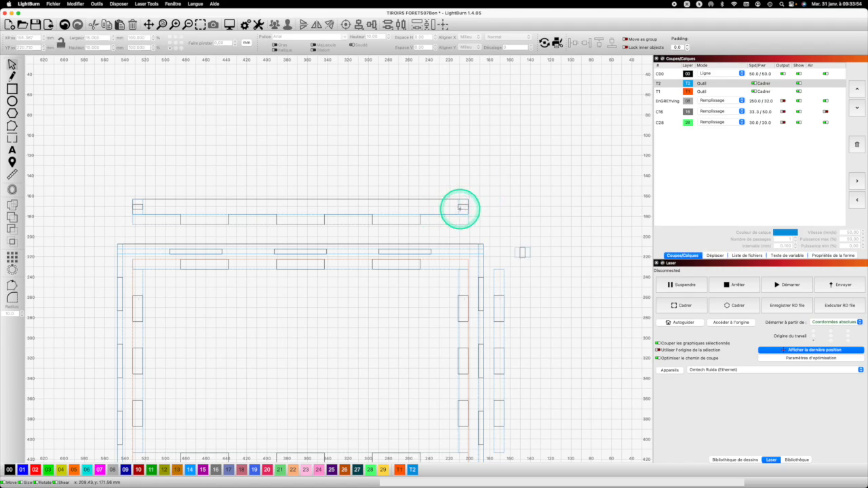
Step: Ungroup the slot groups at both ends of the plinth piece
left_click(461, 208)
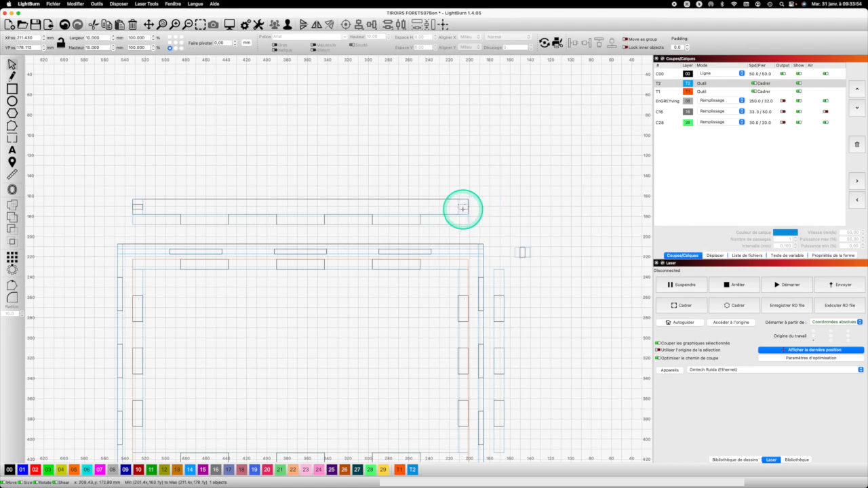
left_click(287, 24)
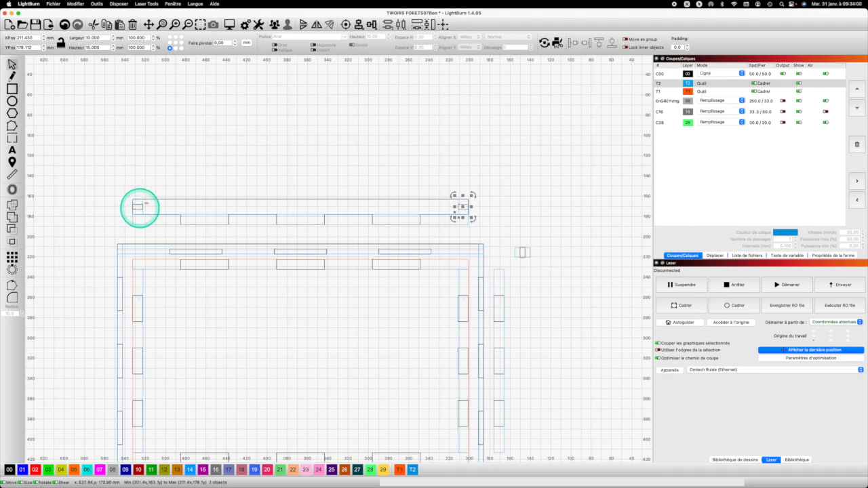
left_click(138, 206)
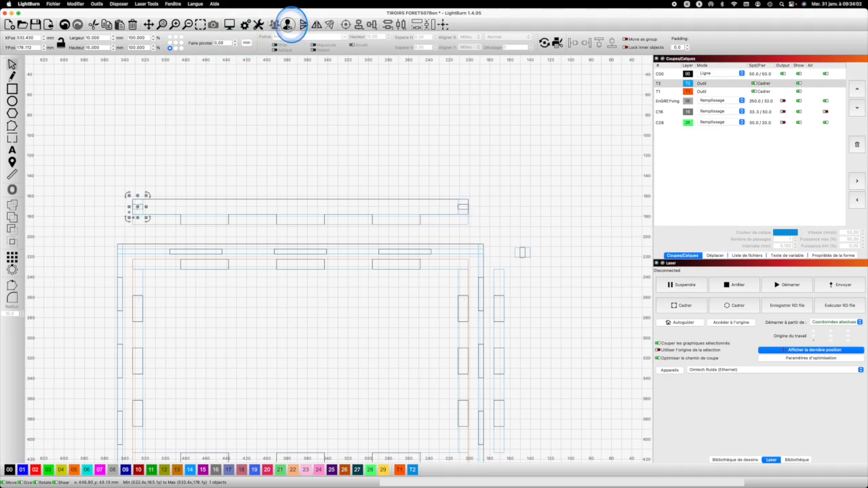
left_click(452, 128)
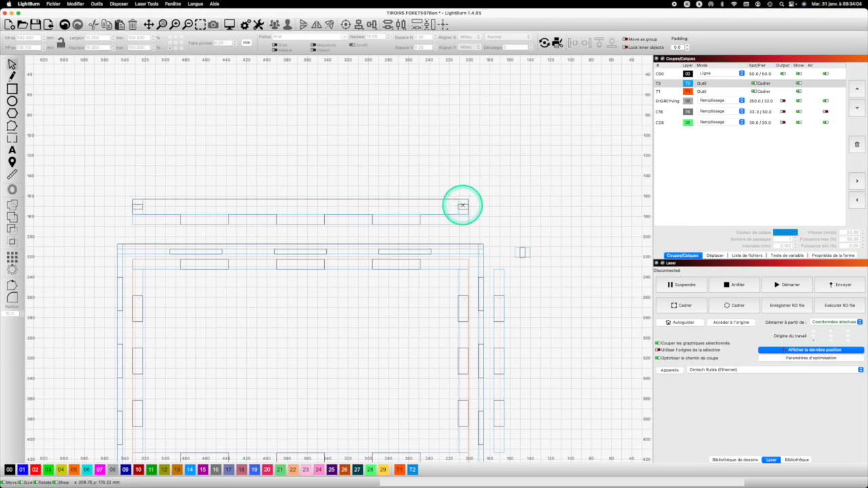
Step: Subtract the right and left end slots from the plinth piece's outline
left_click(442, 199)
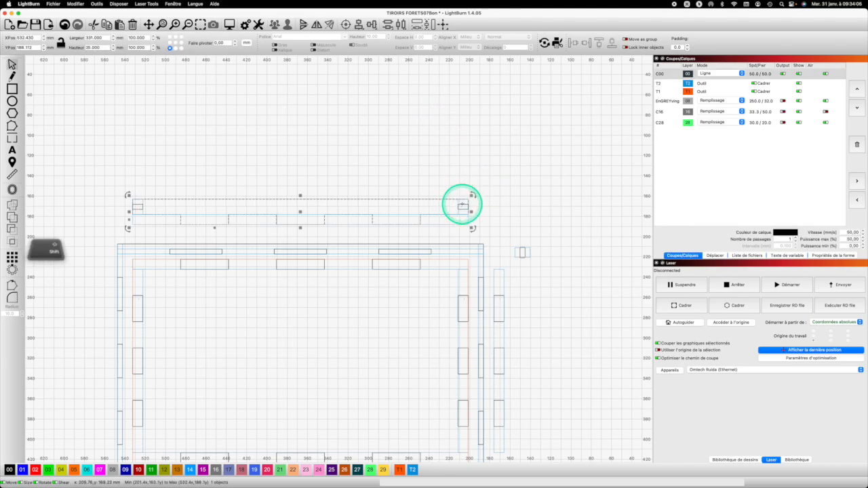
left_click(463, 205, "shift")
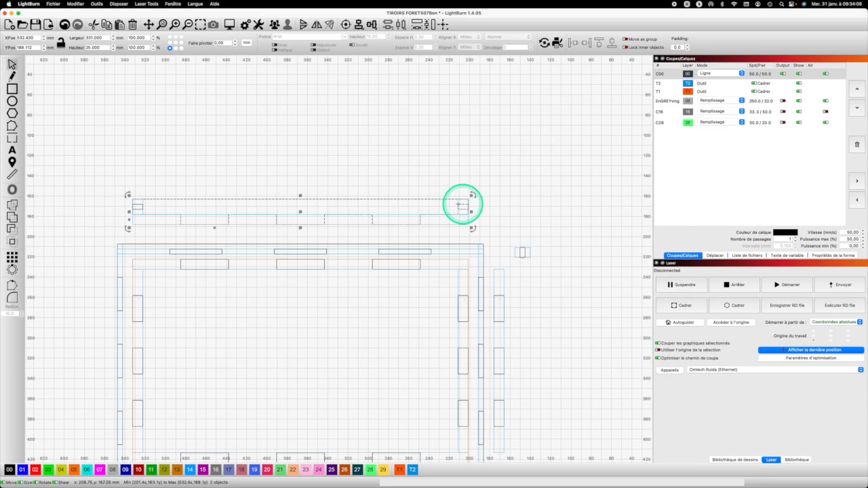
left_click(4, 233)
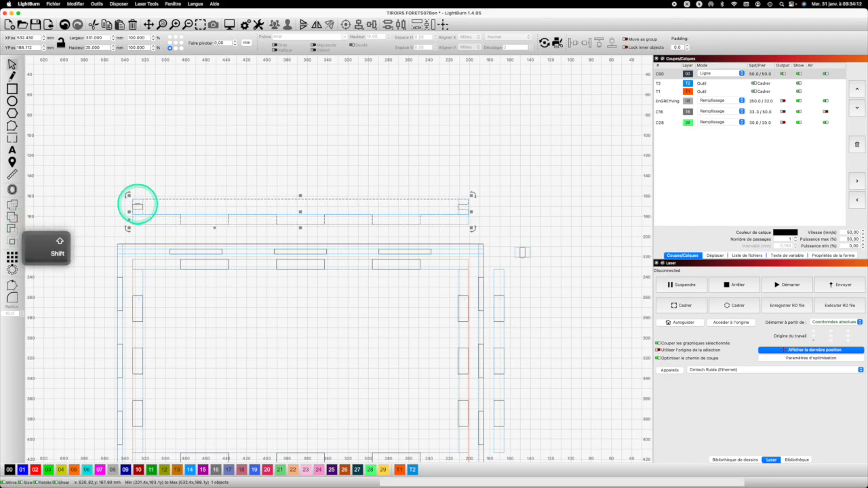
left_click(138, 204, "shift")
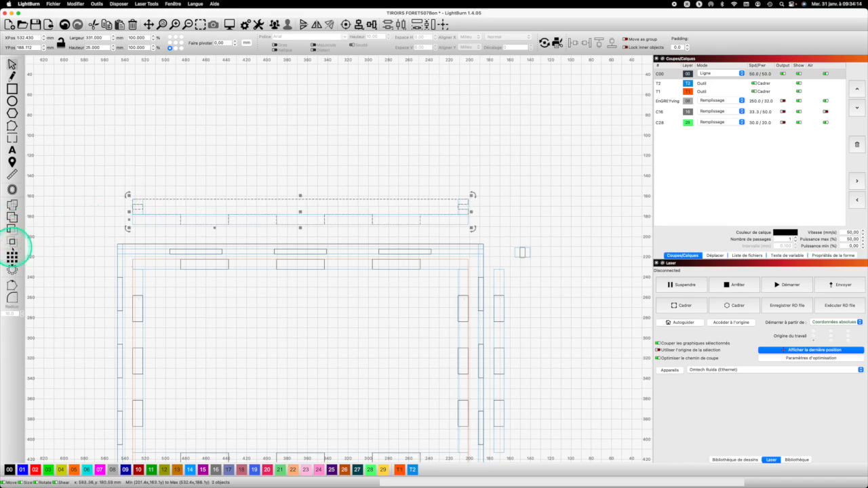
left_click(12, 229)
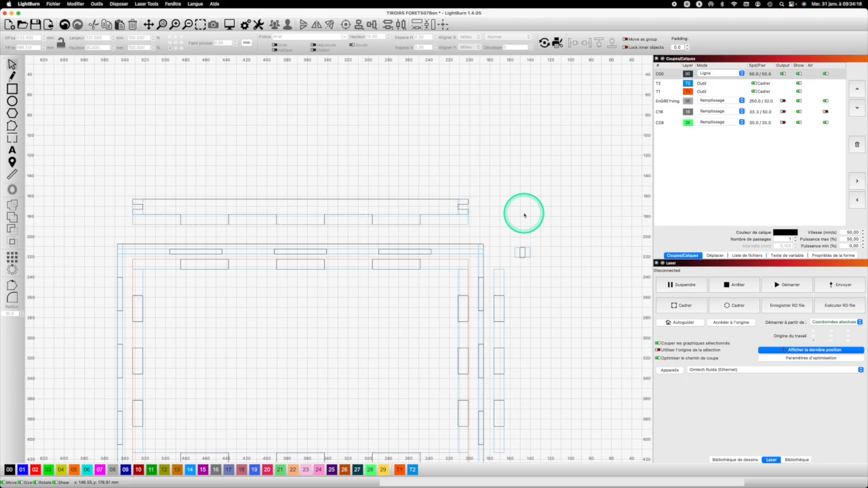
Step: Group the slotted plinth piece with its guides and place a vertically mirrored copy below the panel
left_click_drag(487, 227, 120, 190)
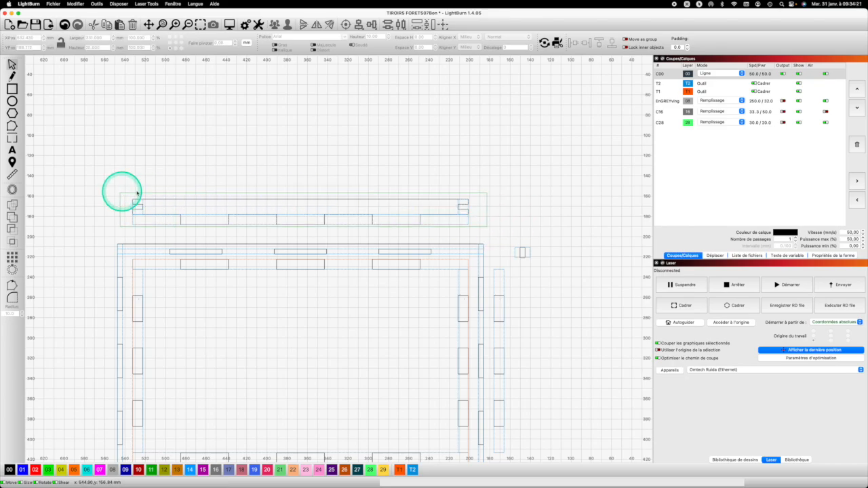
left_click(274, 25)
scroll(345, 259, "up", 3)
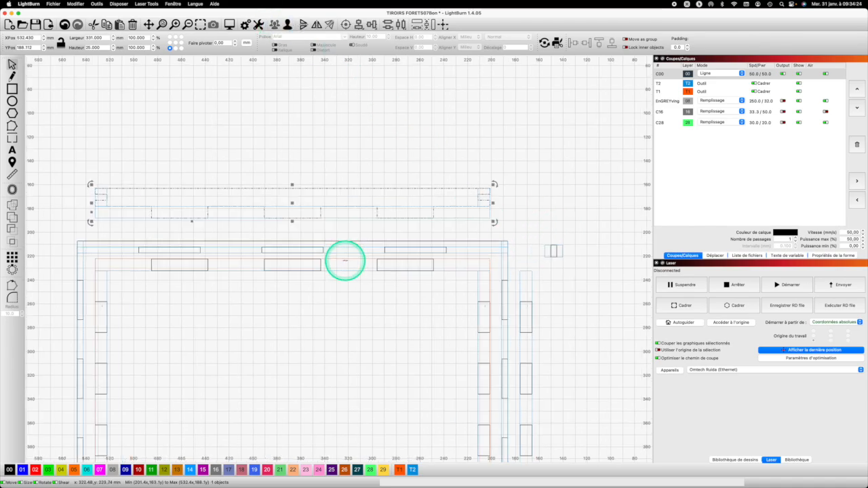
scroll(345, 259, "down", 6)
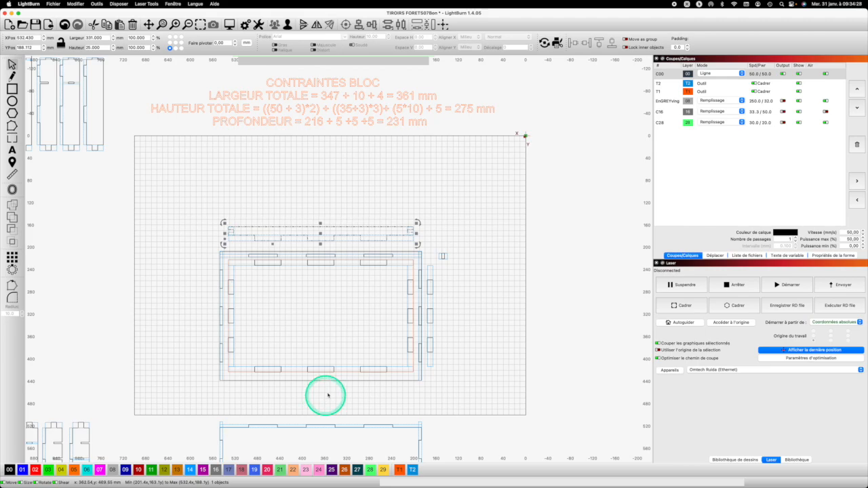
key("super+c")
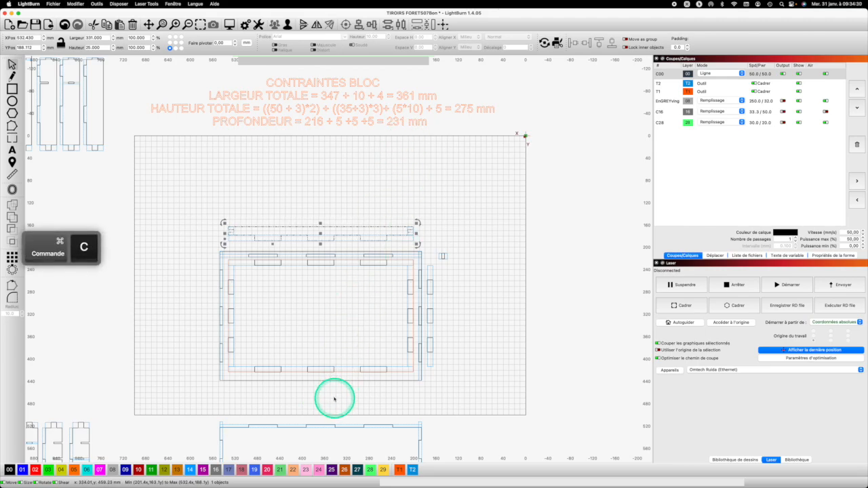
key("super+v")
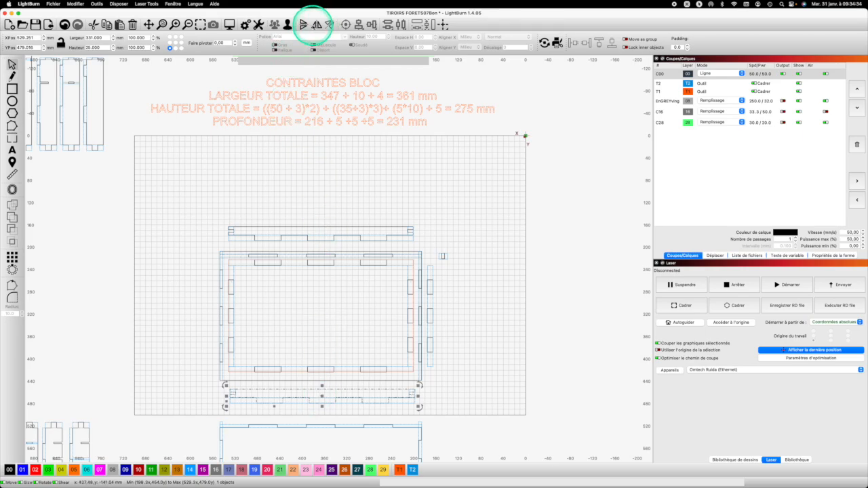
left_click(303, 24)
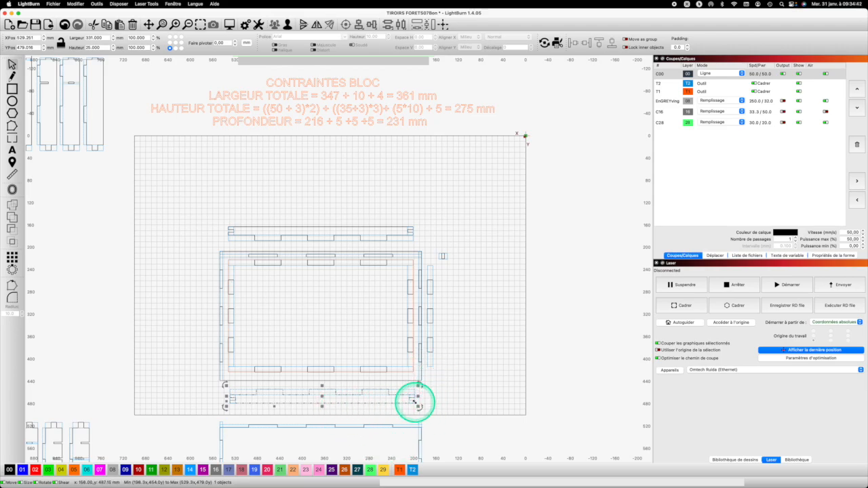
Step: Align the mirrored plinth piece's right edge with the panel's right joint strip, and check the upper plinth piece against the top joint strip
scroll(424, 394, "up", 3)
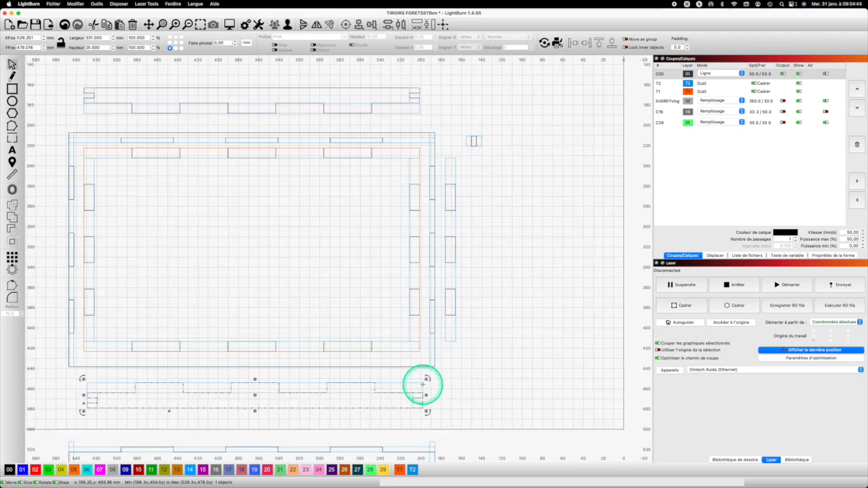
left_click(419, 331, "shift")
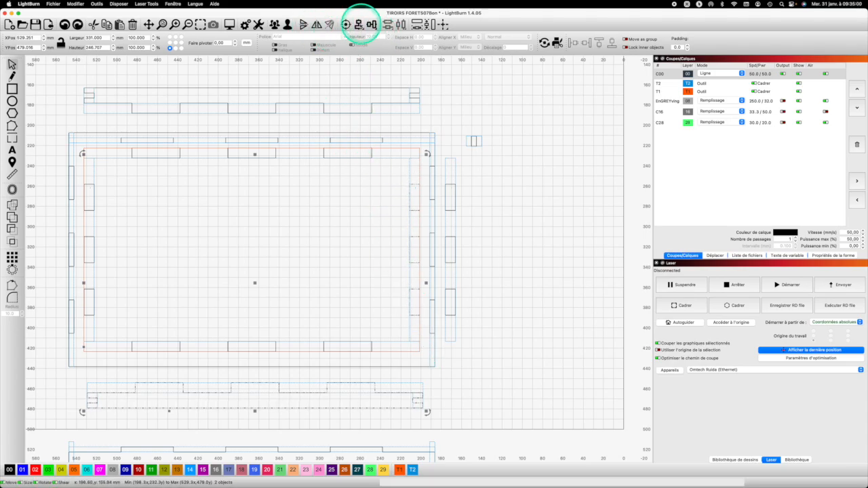
right_click(389, 59)
left_click(410, 75)
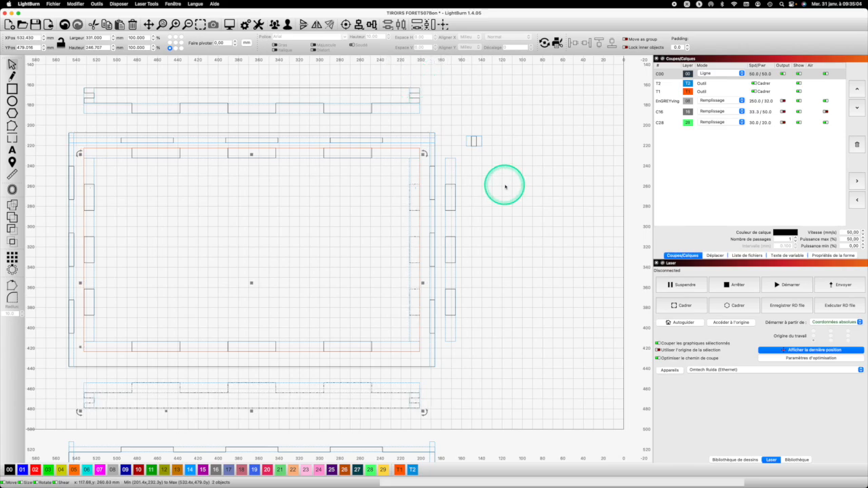
left_click(417, 103)
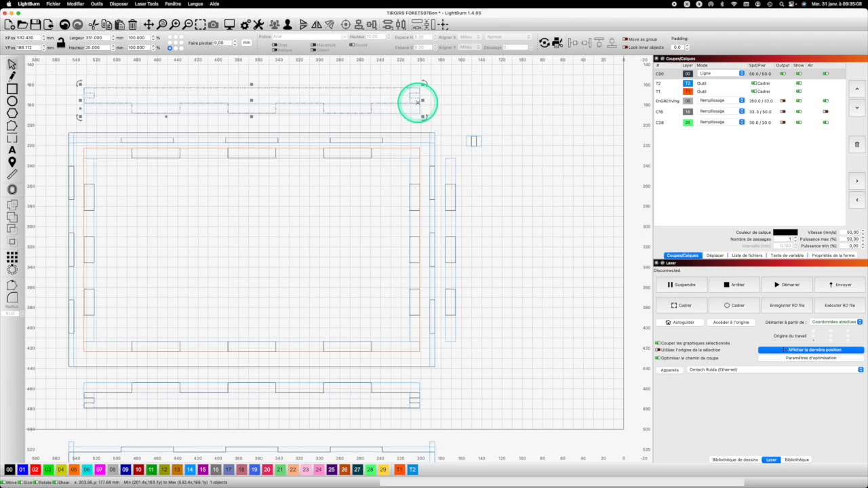
left_click(419, 150, "shift")
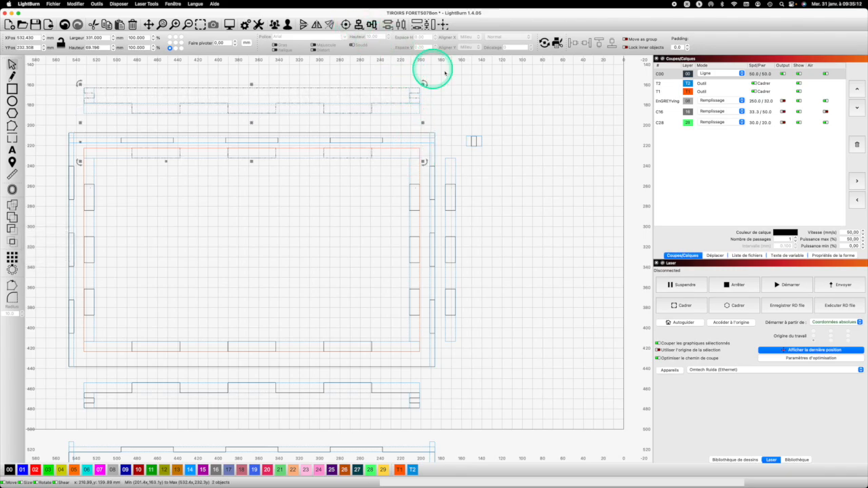
left_click(525, 144)
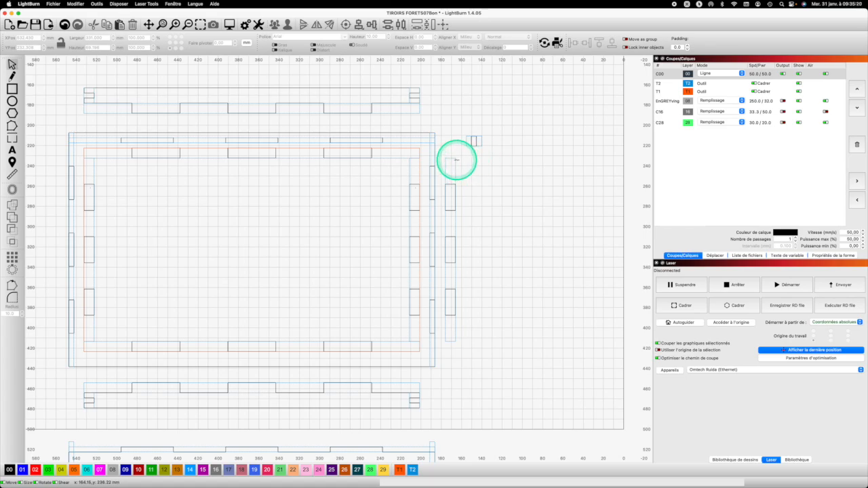
Step: Draw a layer 00 rectangle about 24.7 × 181.2 mm along the right edge of the separate vertical joint strip
left_click(12, 88)
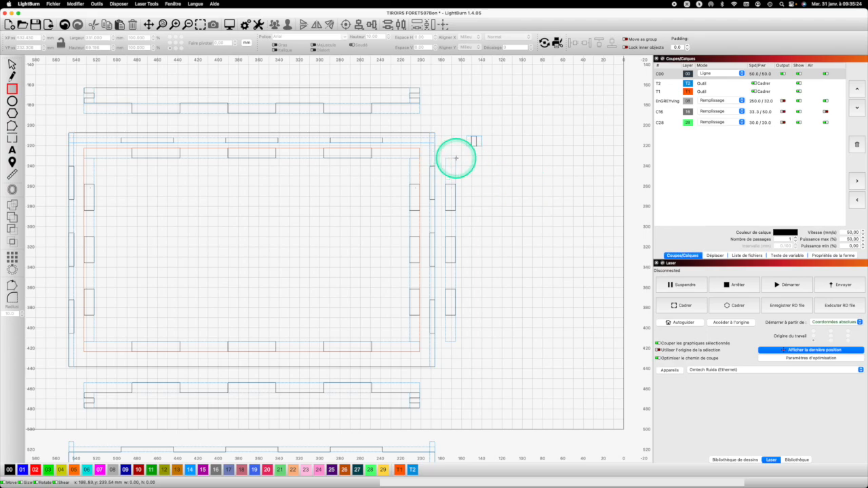
left_click_drag(455, 158, 477, 340)
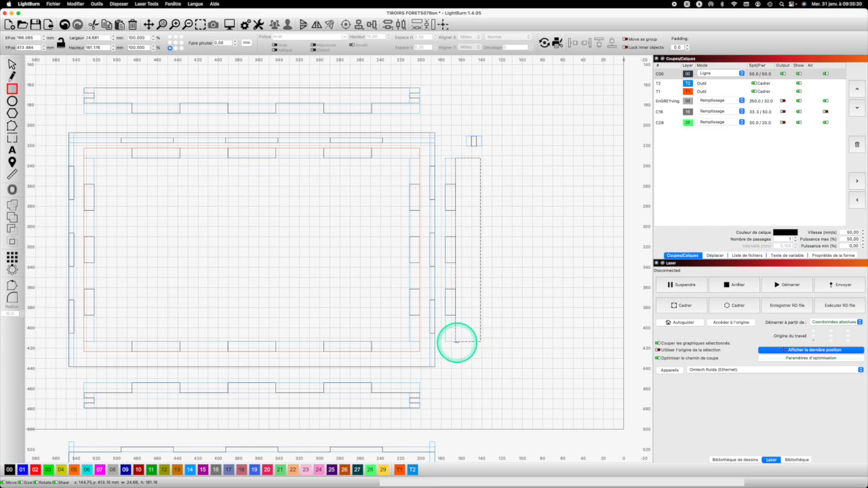
left_click(452, 341)
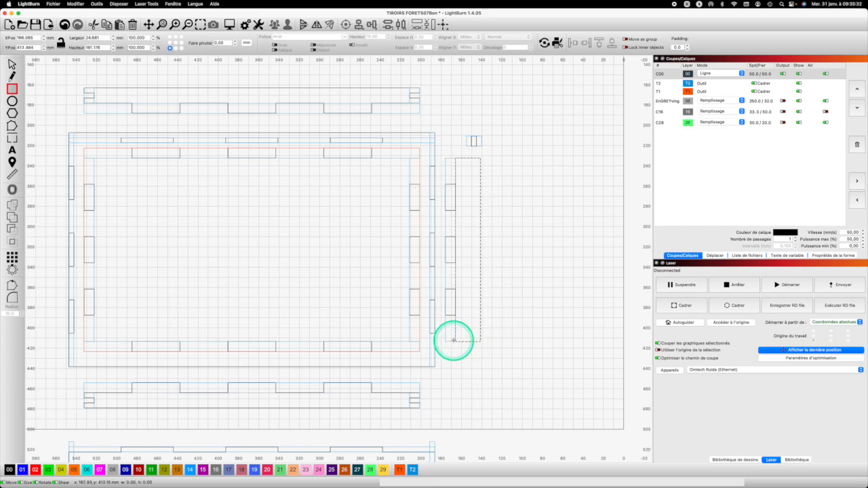
Step: Set the rectangle beside the separate vertical joint strip to 15 mm wide and 181 mm high
key("Escape")
left_click(446, 340)
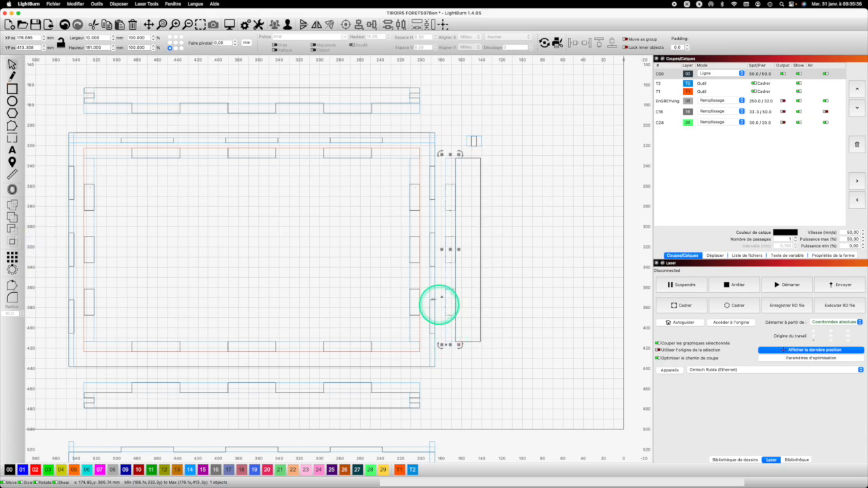
key("Tab")
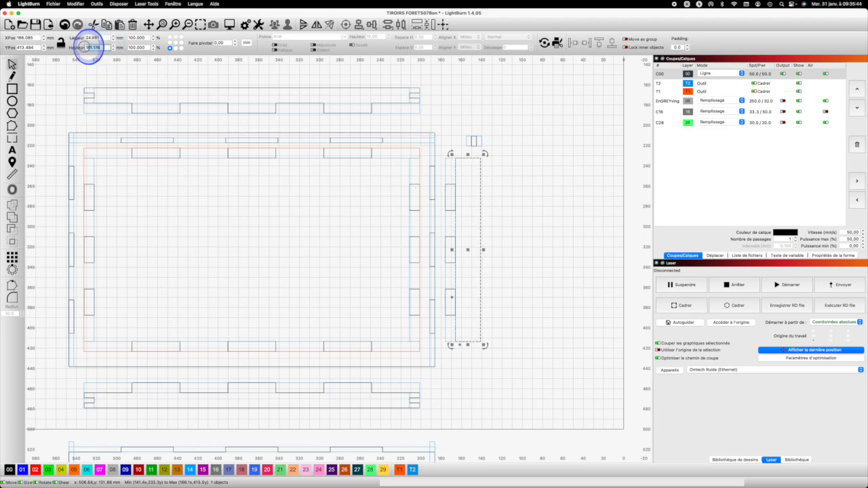
type("381")
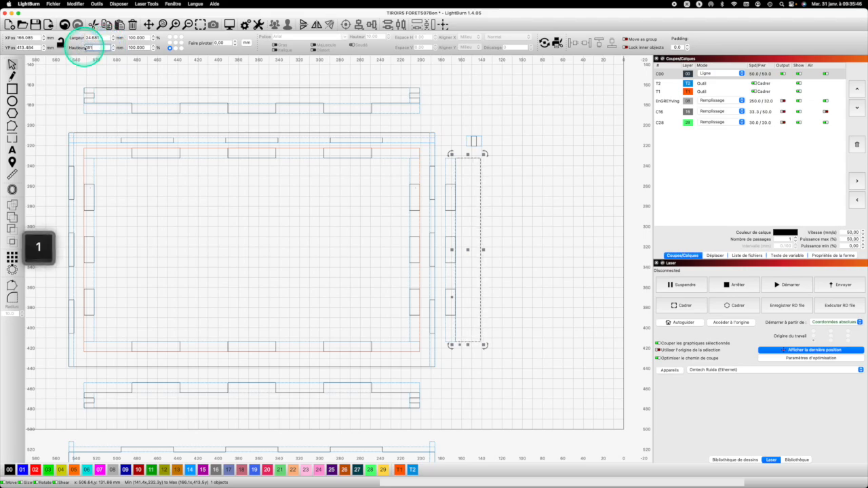
key("Return")
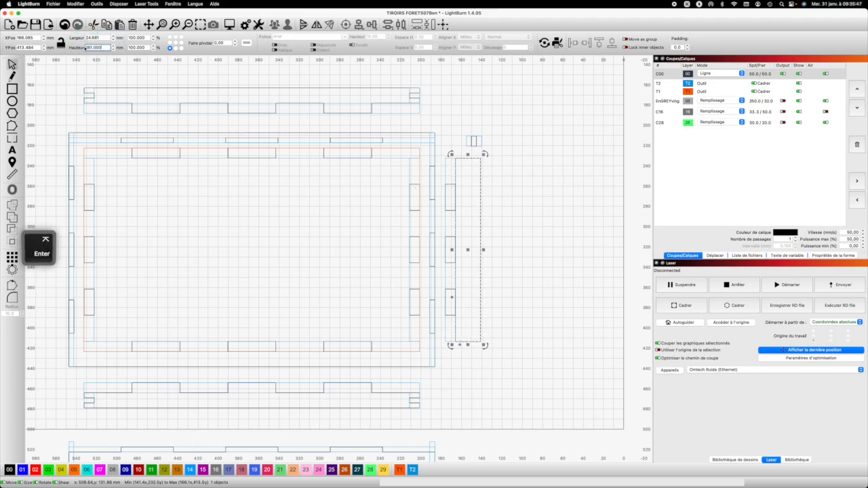
left_click(88, 37)
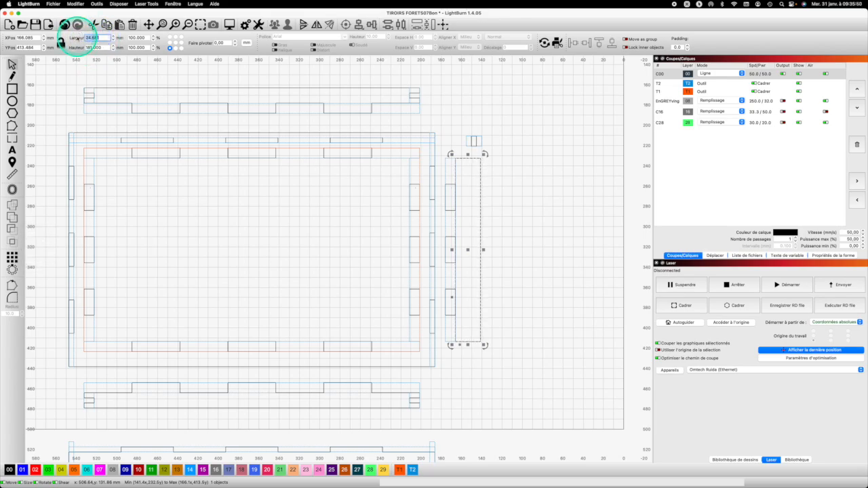
type("15")
key("Return")
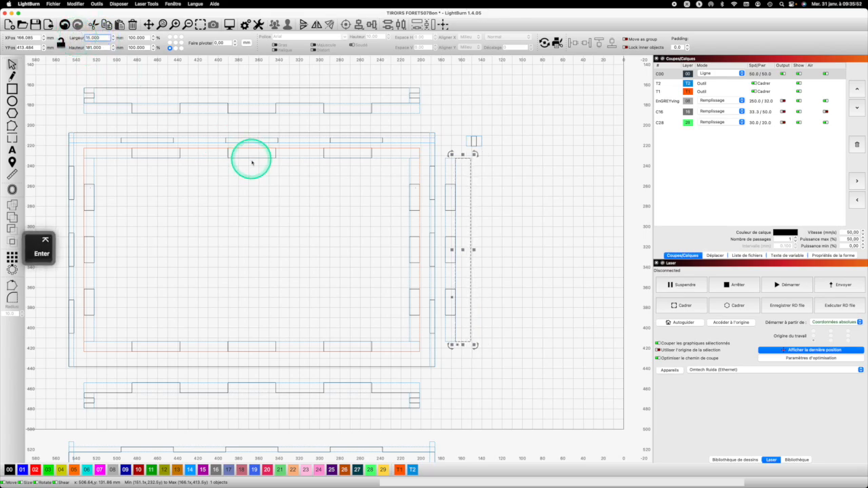
left_click(504, 232)
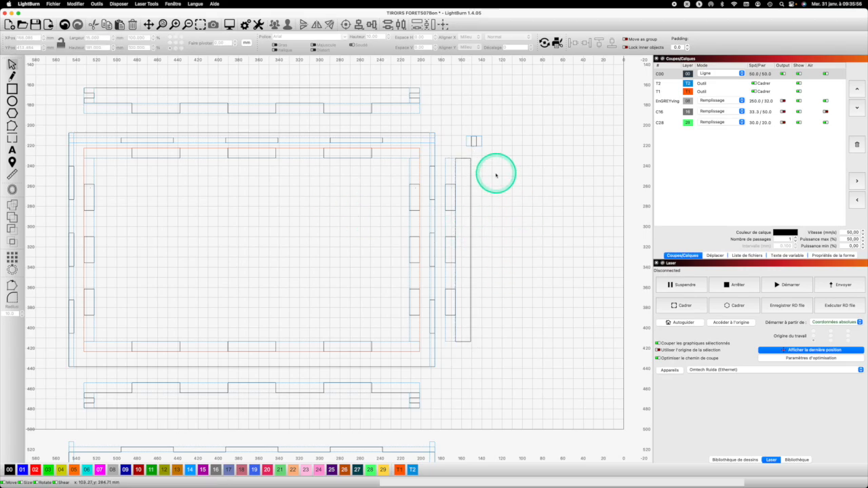
Step: Duplicate the small 15 × 10 mm tab group and snap one against each end of the vertical rectangle, flush with its left edge
left_click(473, 145)
left_click(487, 149)
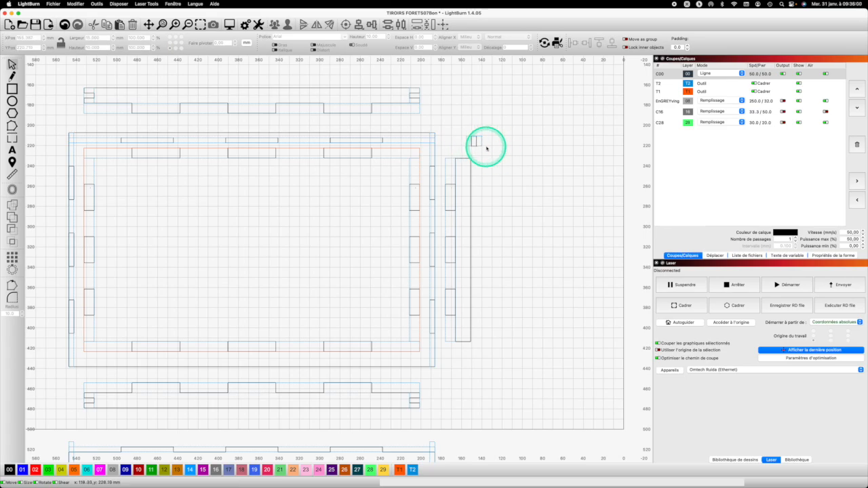
left_click(481, 145)
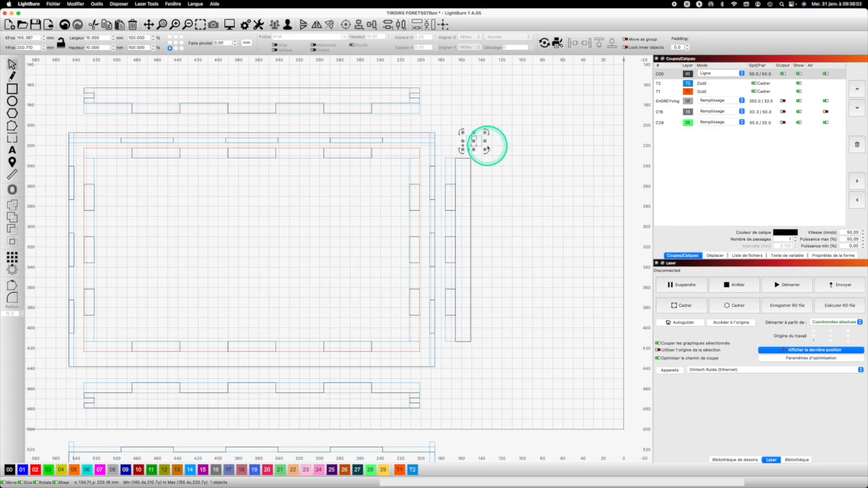
key("super+c")
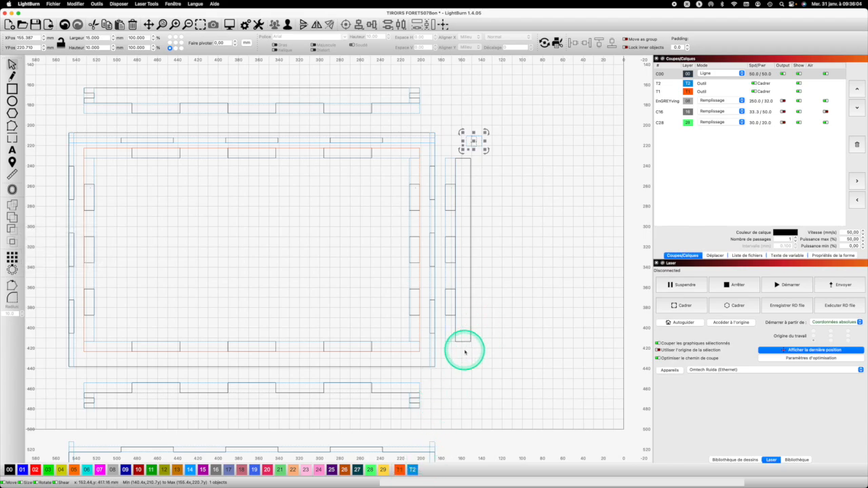
key("super+v")
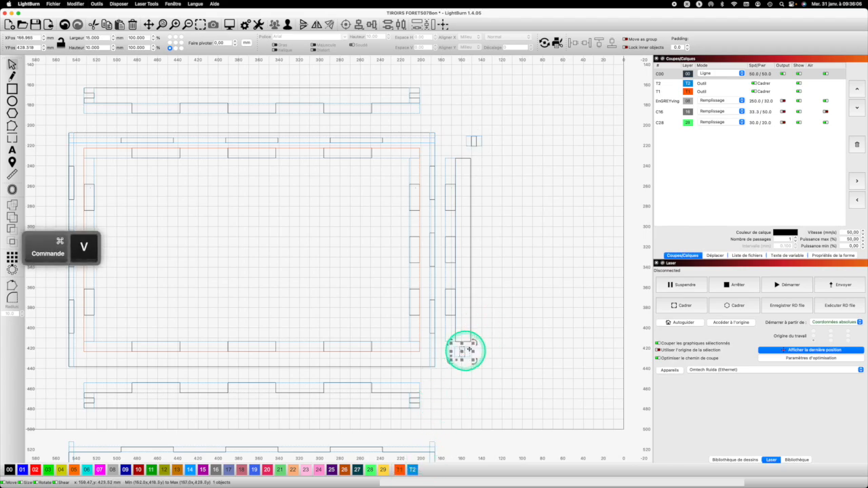
left_click_drag(466, 145, 455, 158)
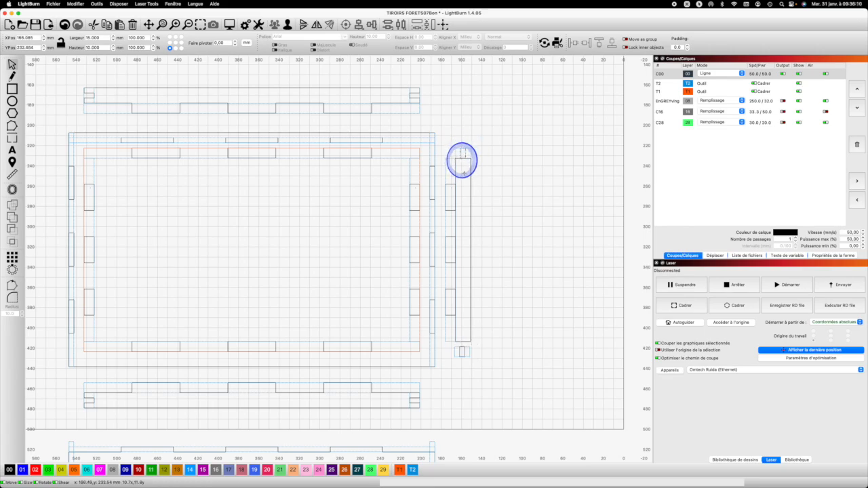
left_click_drag(455, 347, 455, 343)
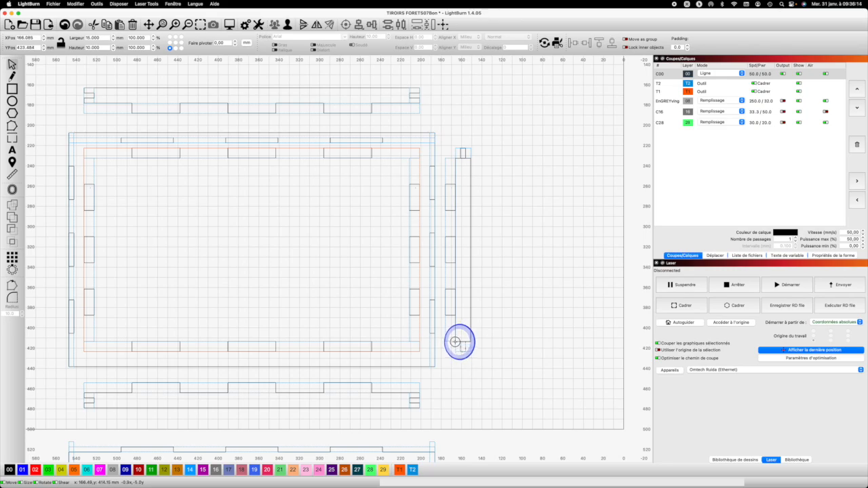
Step: Ungroup the tab pieces at the lower and upper ends of the vertical rectangle
left_click_drag(461, 343, 461, 343)
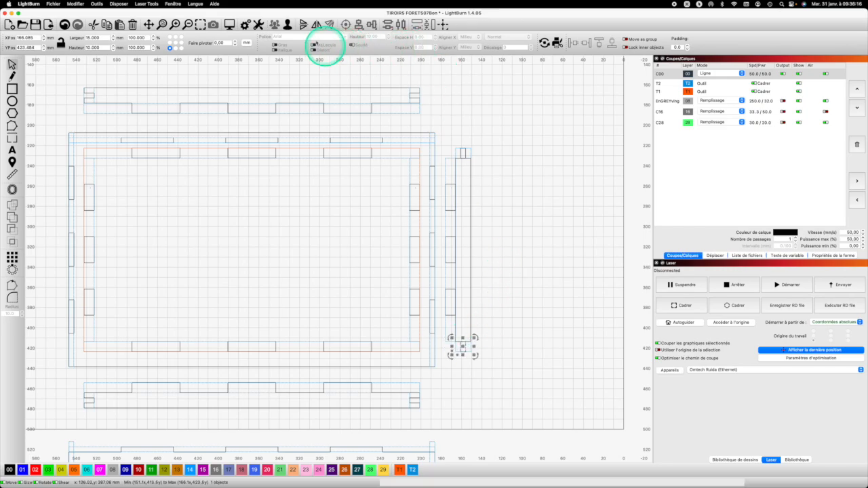
left_click(286, 26)
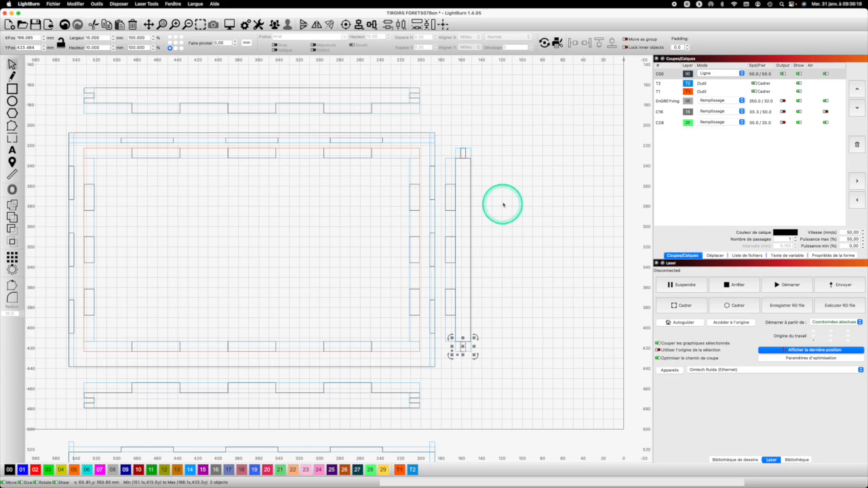
left_click(465, 150)
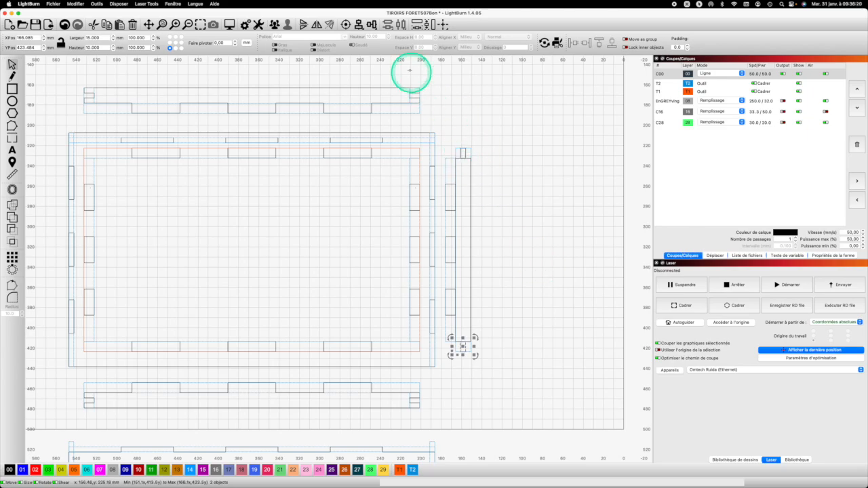
left_click(287, 25)
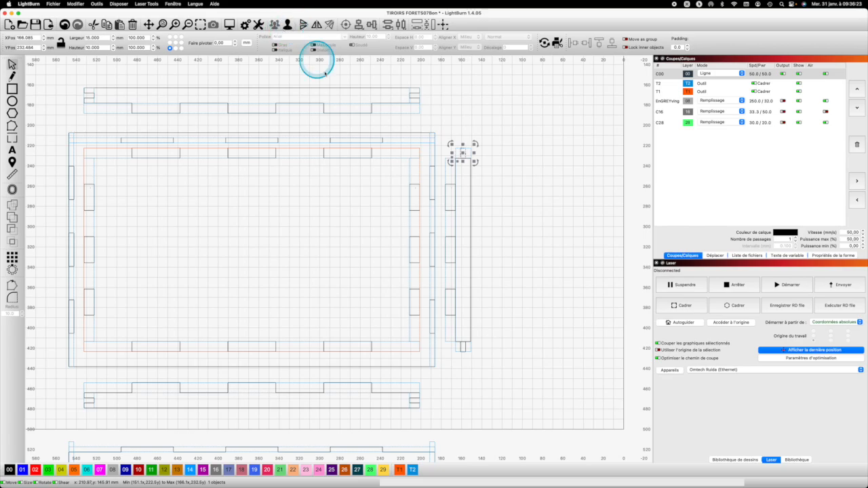
Step: Ungroup the notch column beside the right side strip and weld the strip, its end tabs and the notches into one outline
left_click(450, 262)
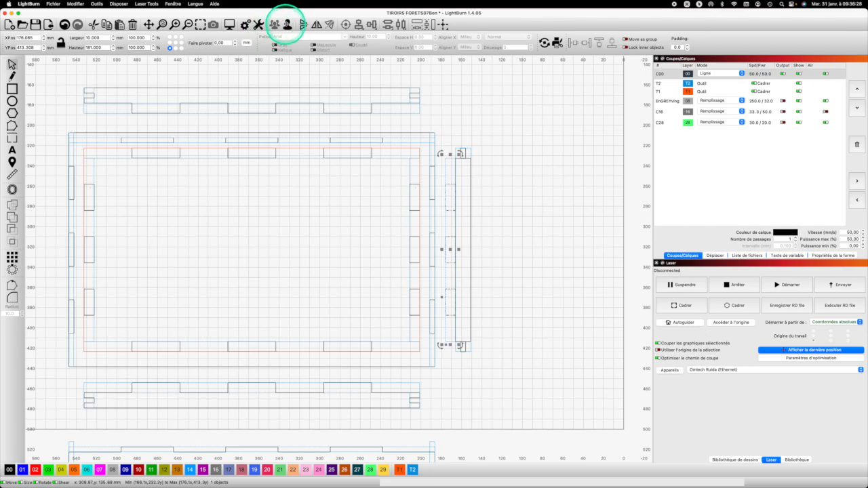
left_click(302, 25)
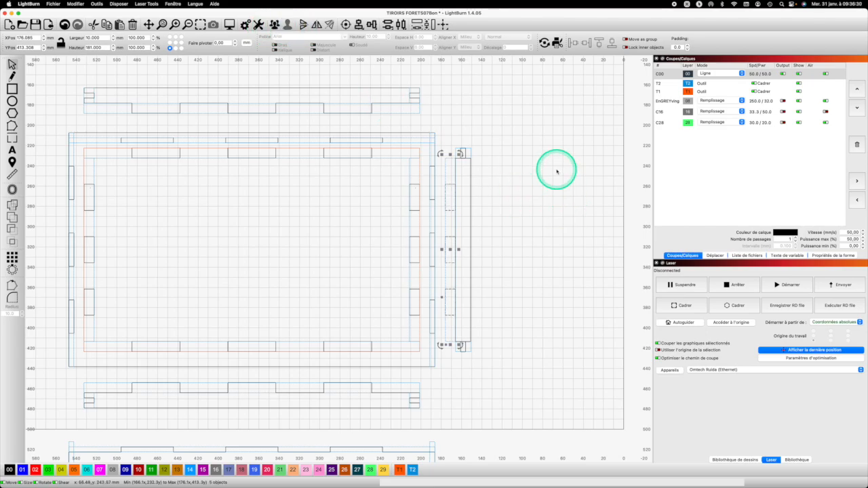
left_click(461, 154)
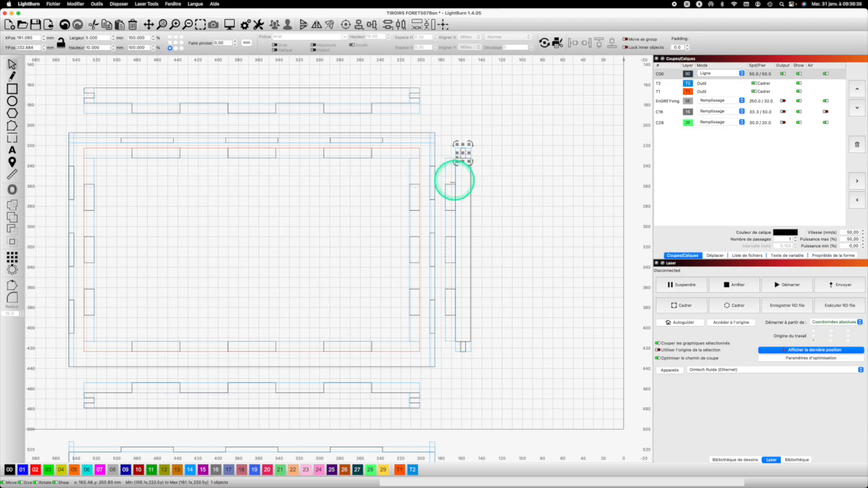
left_click(447, 194, "shift")
left_click(451, 290, "shift")
left_click(465, 347, "shift")
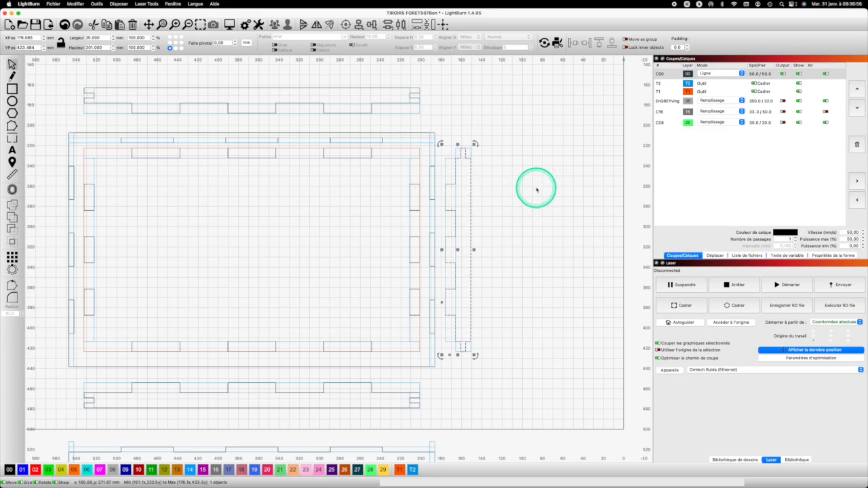
left_click(537, 190)
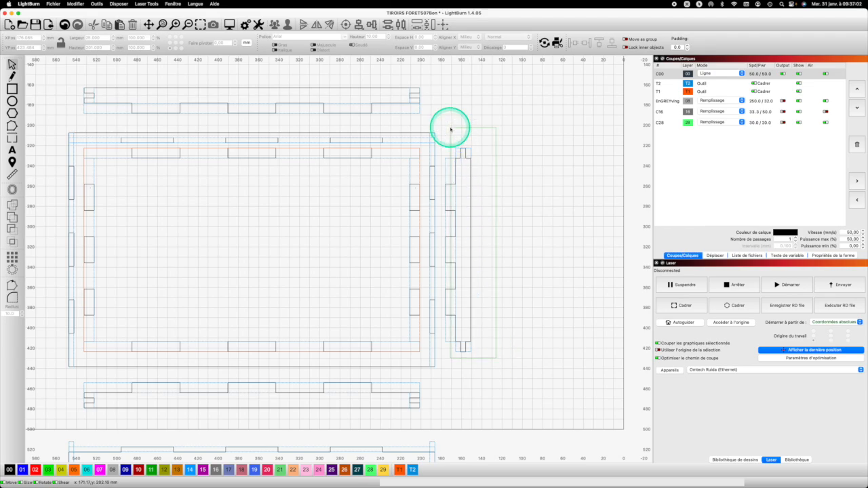
Step: Group the right side piece with its guide lines, paste a copy to the left of the drawer base, and flip it horizontally
left_click_drag(451, 129, 450, 129)
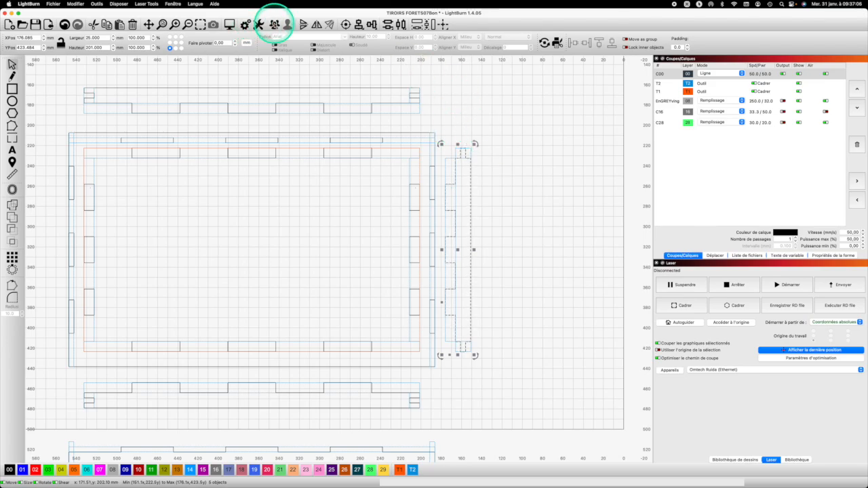
key("super+c")
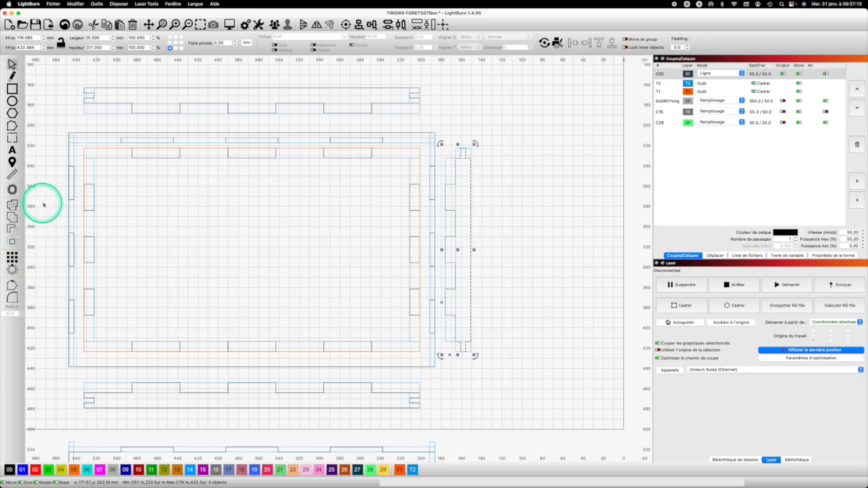
key("super+v")
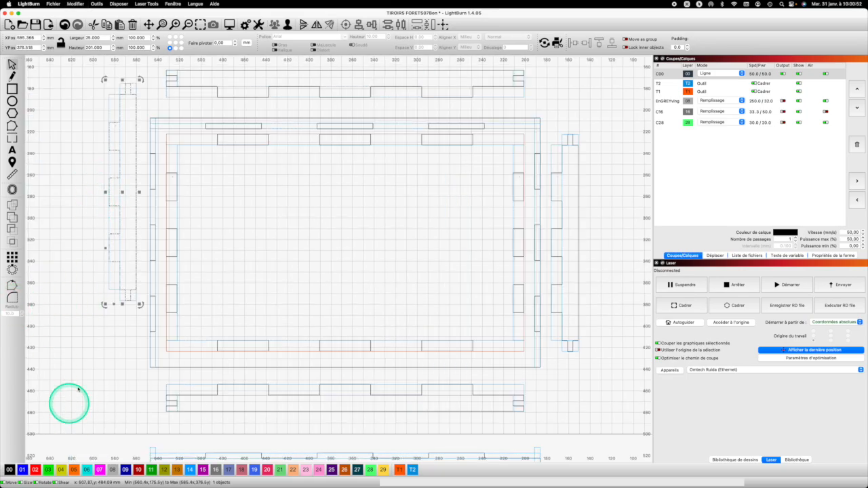
left_click(316, 24)
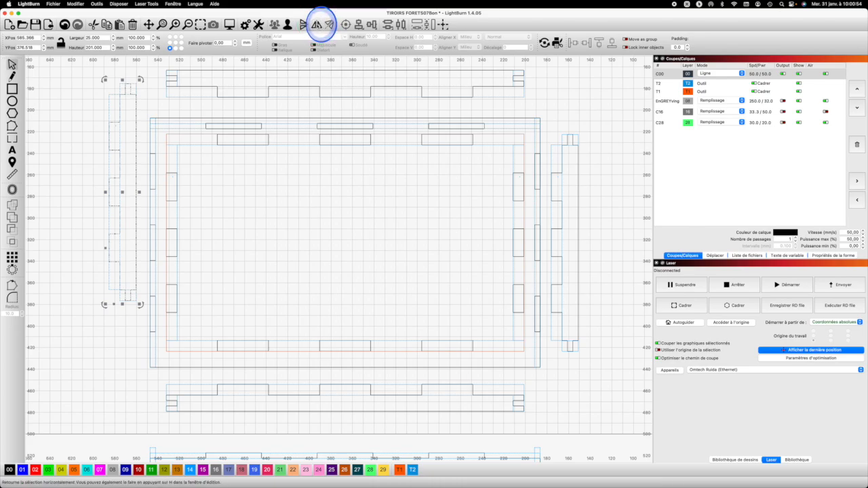
Step: Align the bottom of the copied left side piece with the lower row of notches in the drawer base
key("shift")
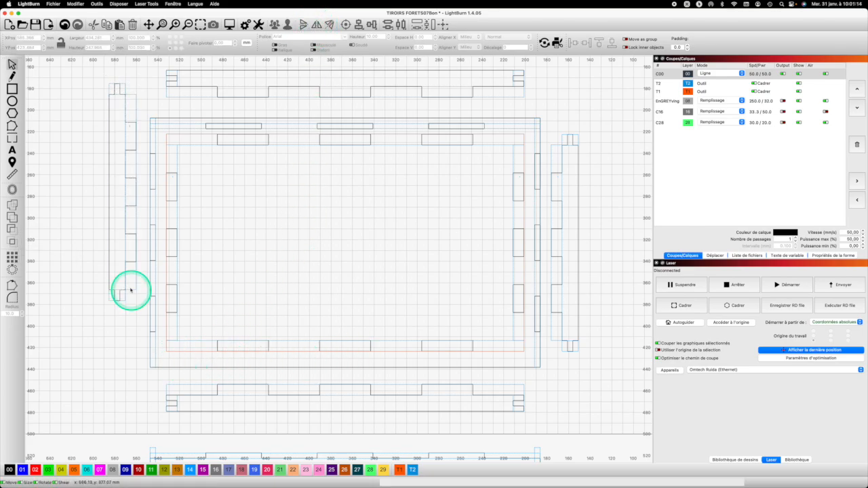
left_click(126, 290)
key("shift")
left_click(167, 350, "shift")
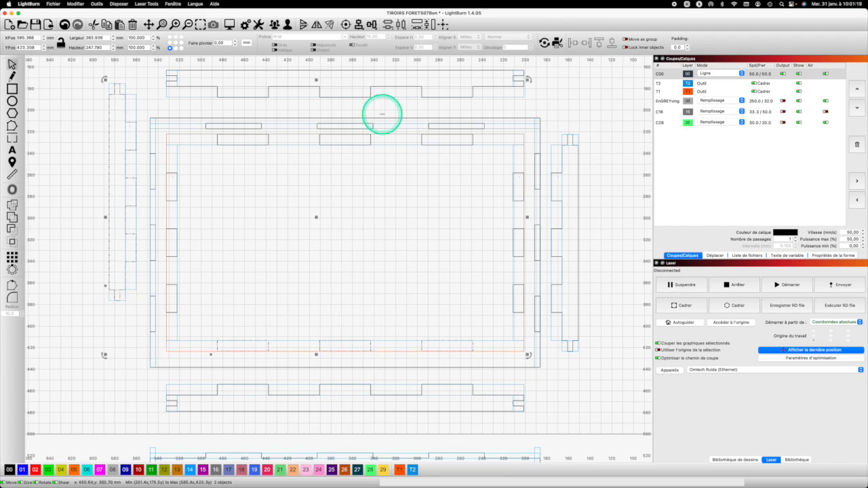
left_click(373, 25)
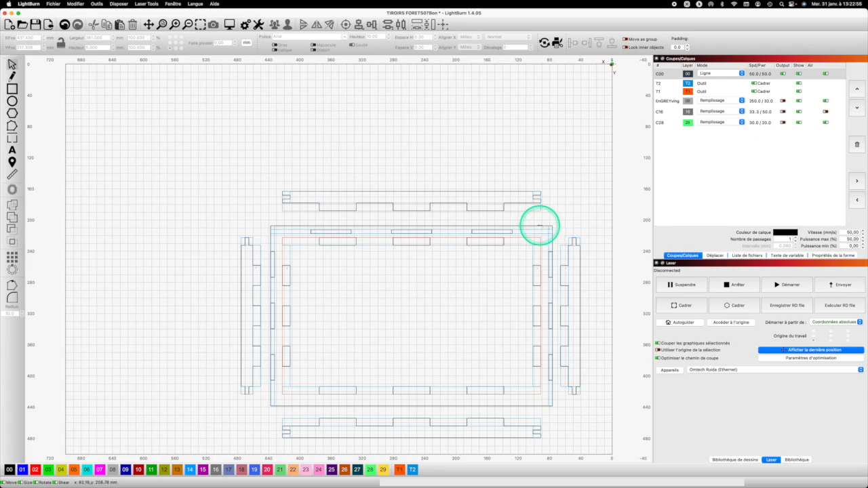
Step: Copy the outer base outline with its top, left and right slots and paste it below the notched panel under the work area
left_click(539, 225)
key("shift")
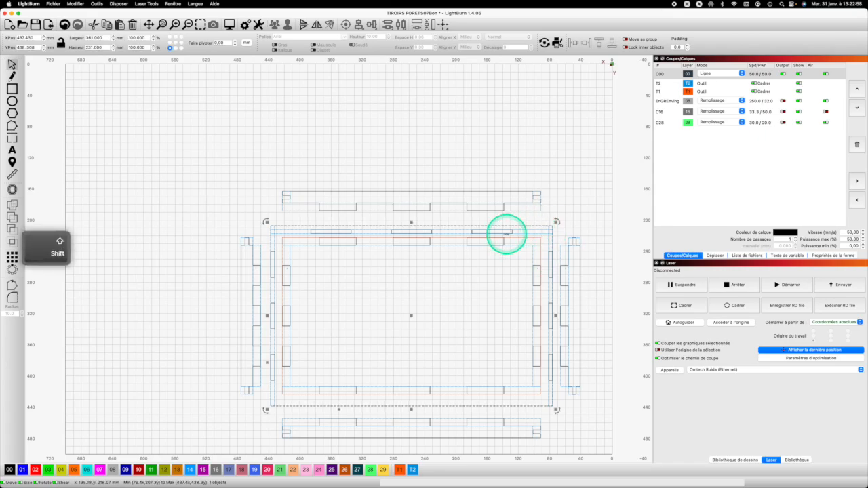
left_click(507, 233, "shift")
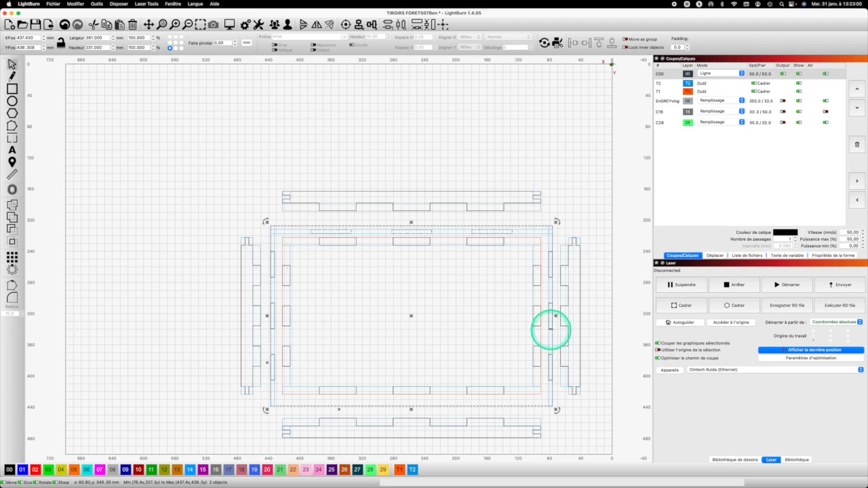
left_click(272, 327, "shift")
left_click(332, 305, "shift")
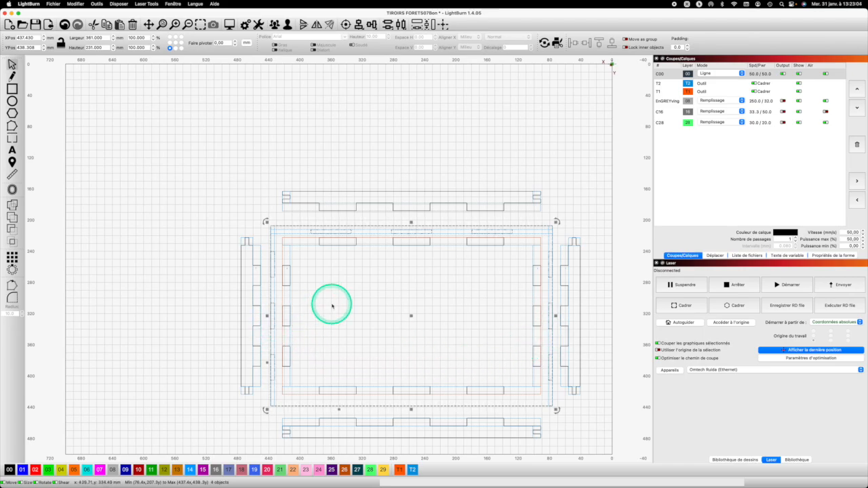
key("super+c")
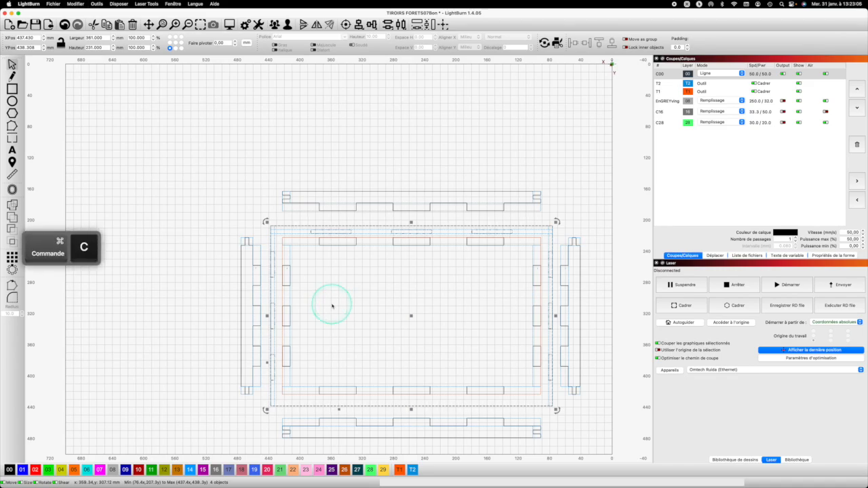
scroll(486, 155, "down", 5)
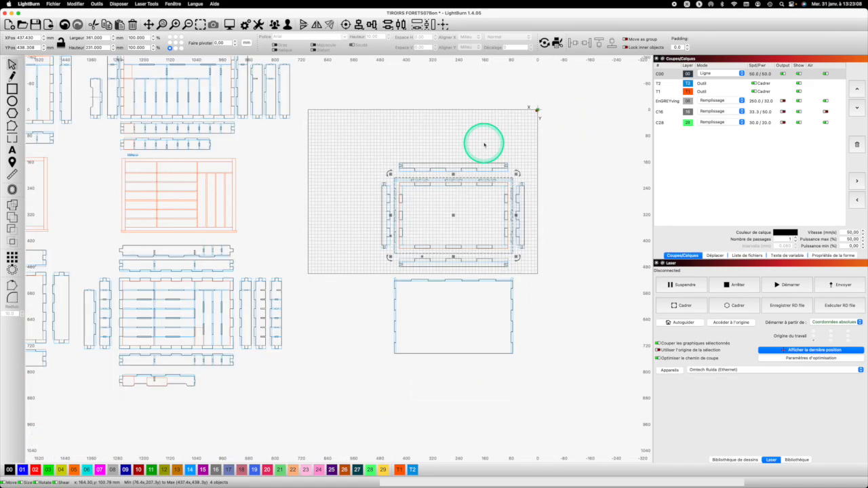
scroll(485, 144, "down", 3)
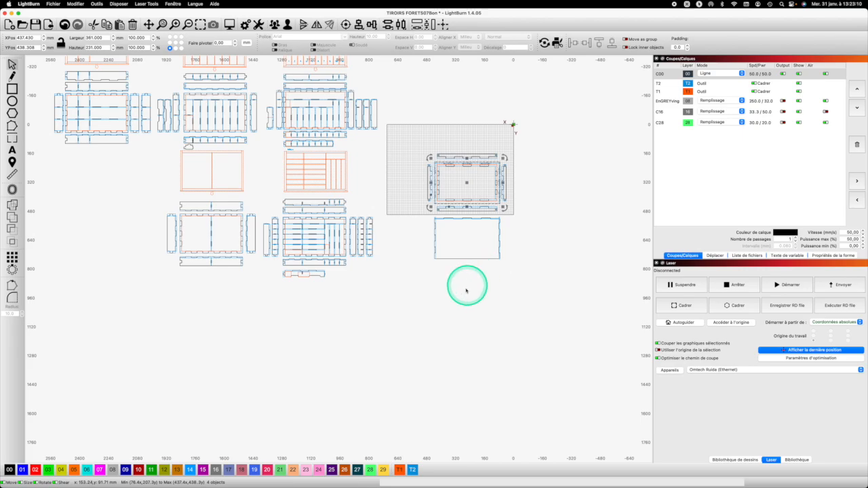
scroll(463, 288, "down", 1)
key("super+v")
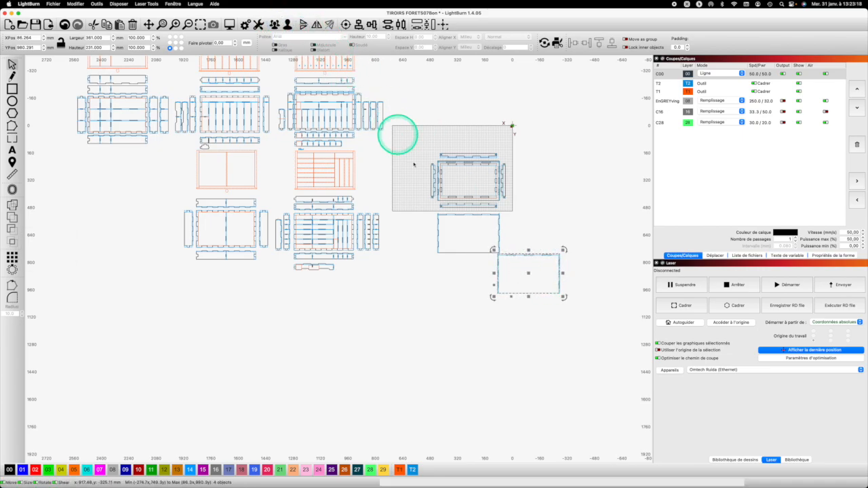
Step: Left-align the pasted slotted base with the notched panel above it
left_click(438, 252, "shift")
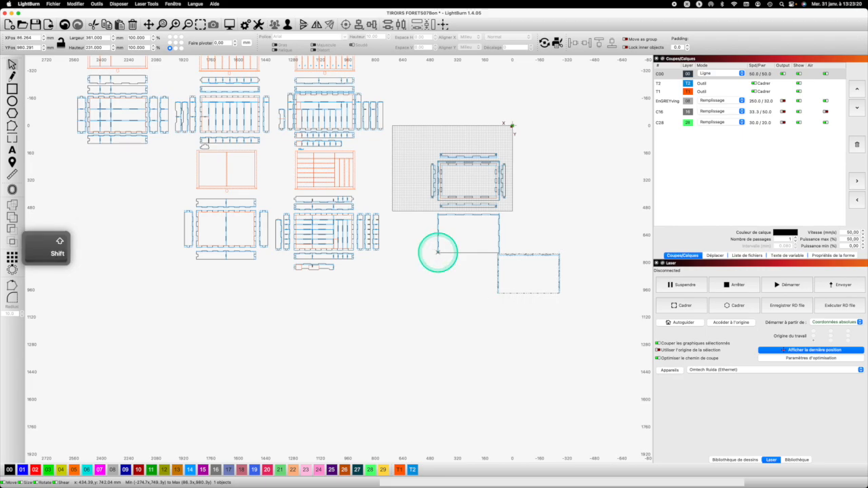
left_click(438, 252, "shift")
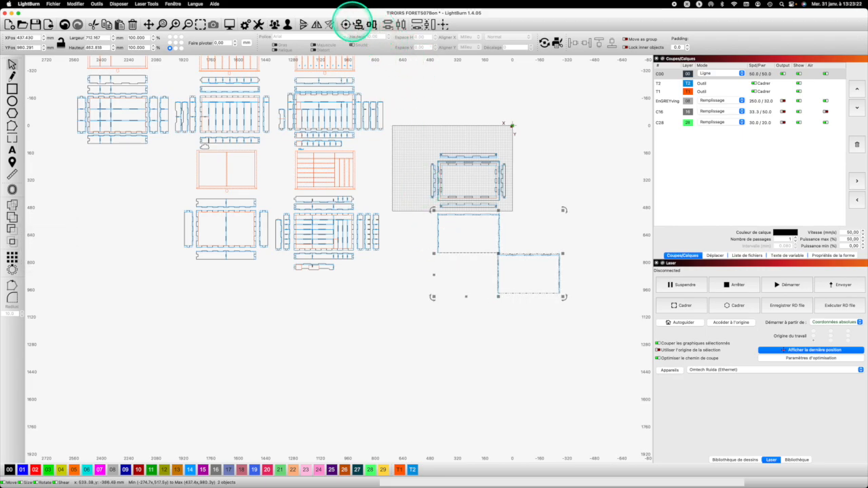
left_click(370, 25)
left_click(377, 32)
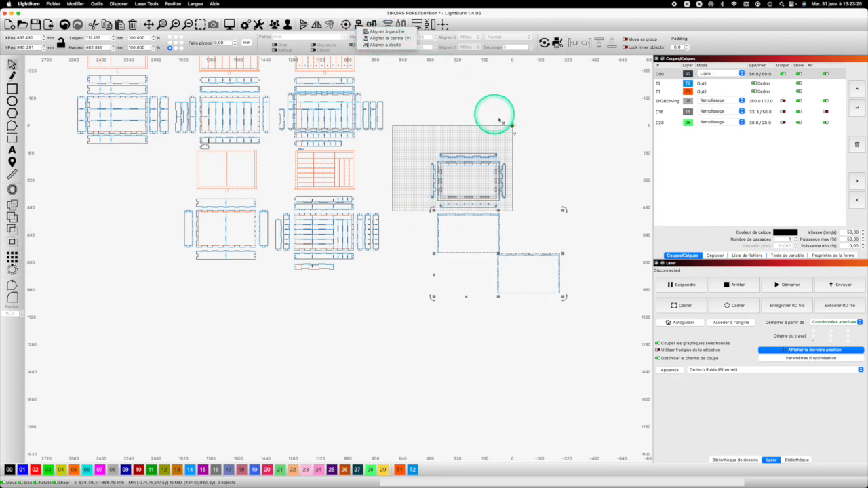
left_click(532, 245)
scroll(485, 245, "up", 5)
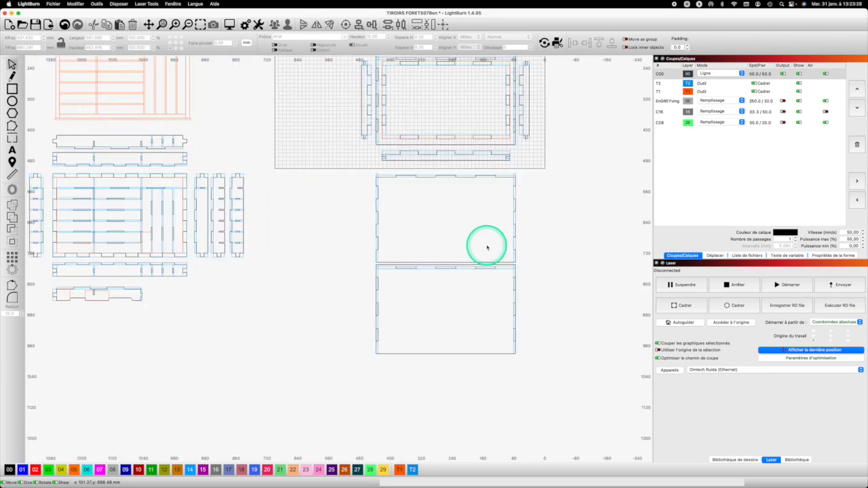
scroll(487, 246, "up", 1)
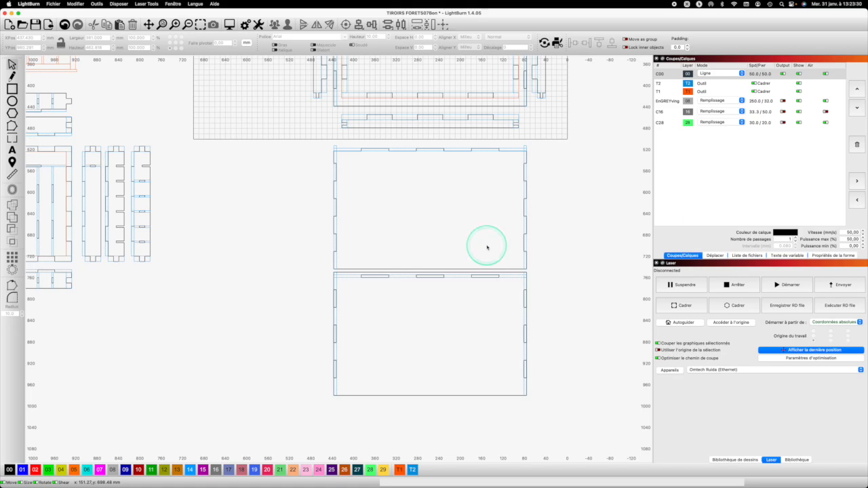
scroll(487, 248, "up", 1)
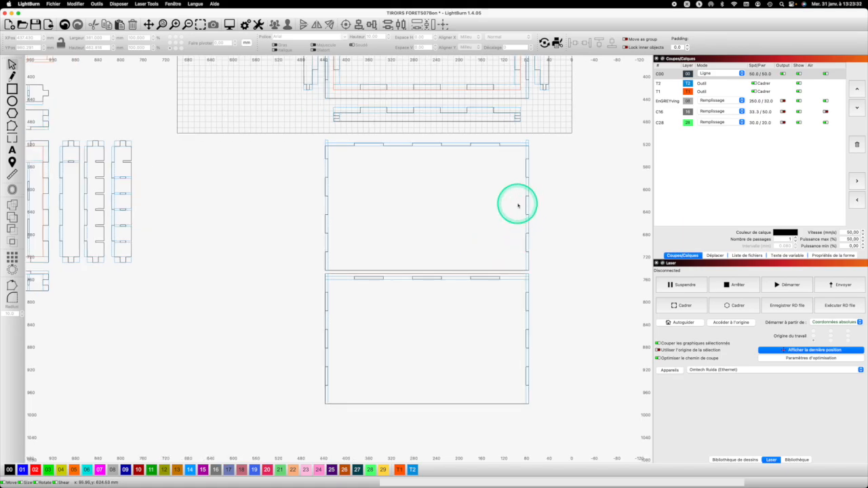
scroll(519, 205, "down", 3)
scroll(517, 206, "down", 5)
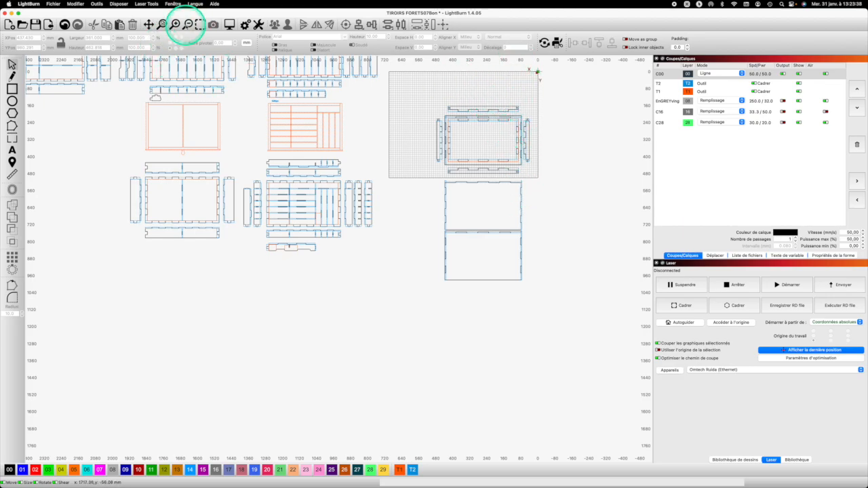
left_click(163, 24)
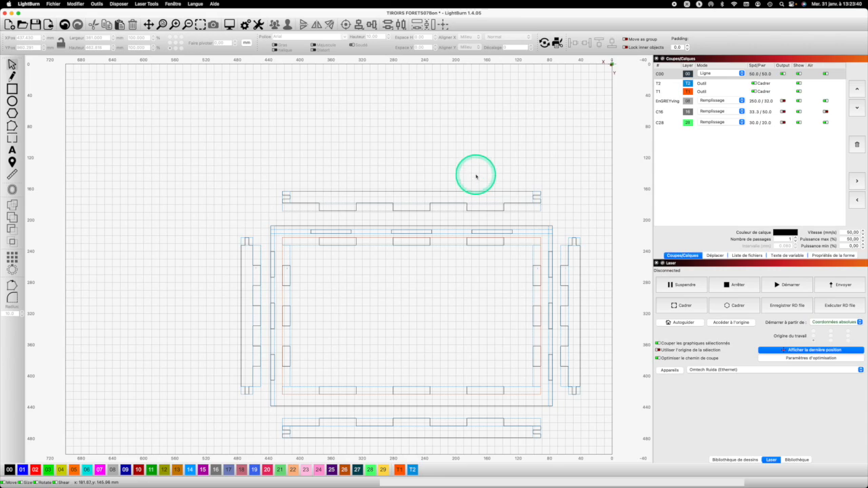
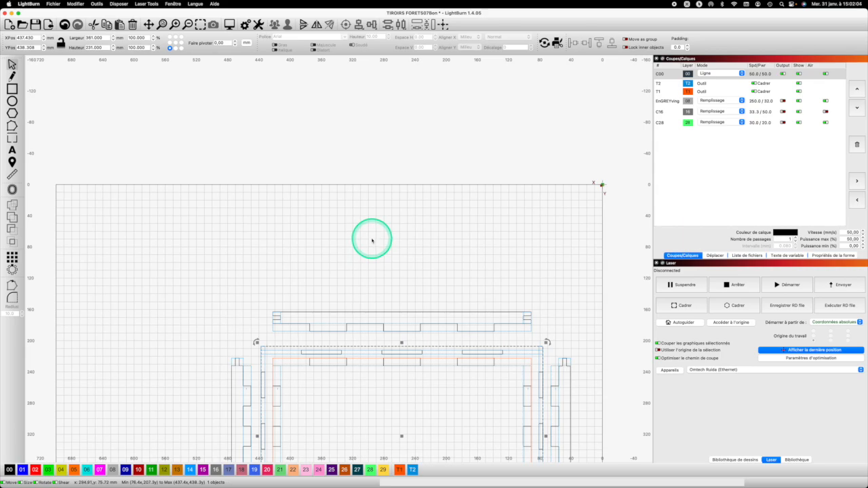
Step: Draw a rectangle above the drawer parts and set its width to 361 mm and its height to 260 mm
left_click(13, 90)
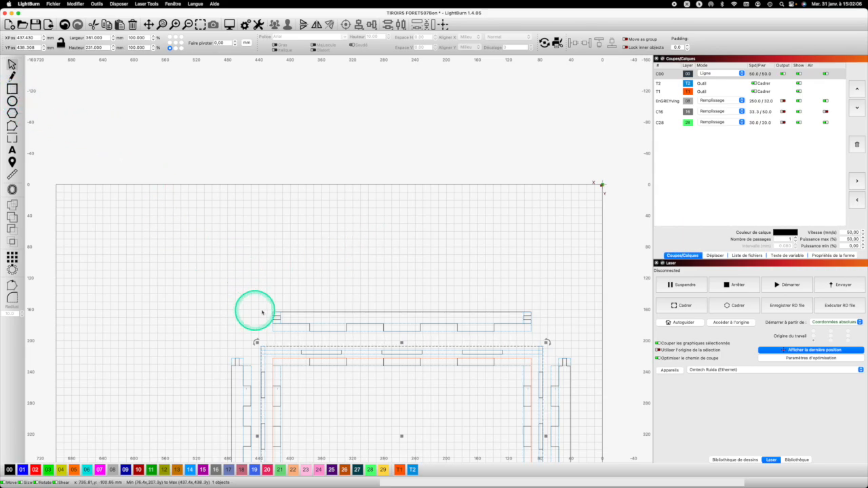
left_click_drag(262, 295, 532, 114)
left_click_drag(107, 36, 76, 34)
type("361")
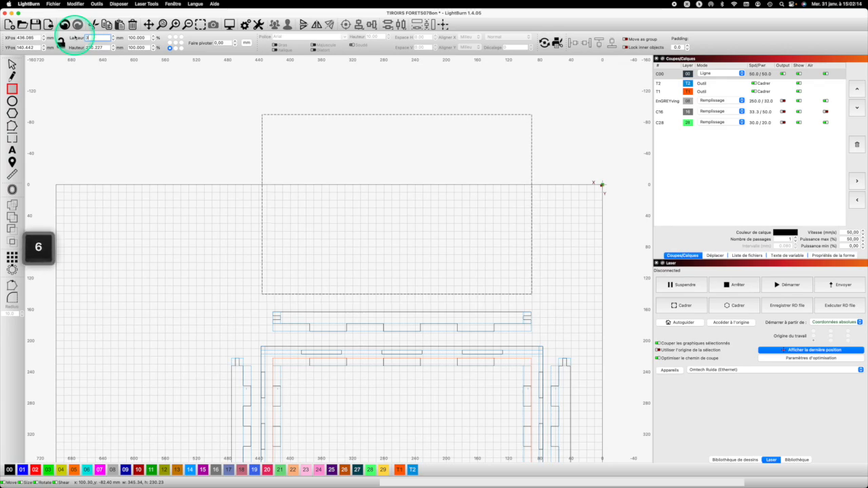
left_click(106, 47)
left_click(61, 45)
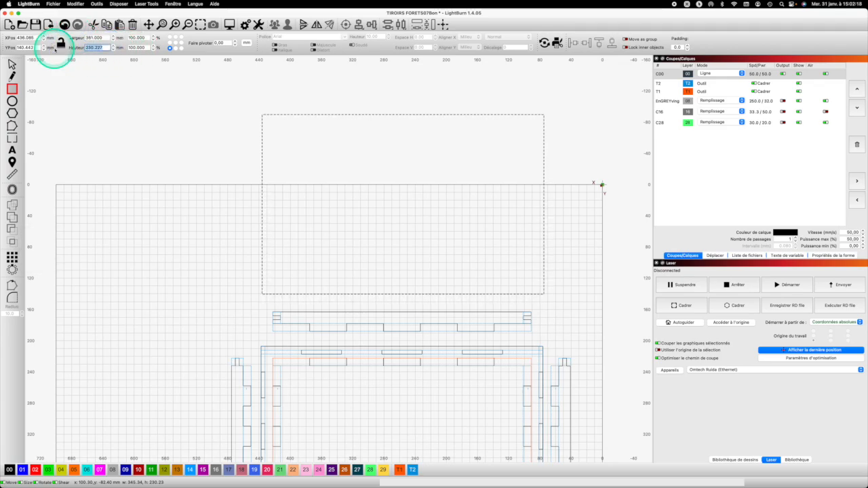
type("260")
key("Return")
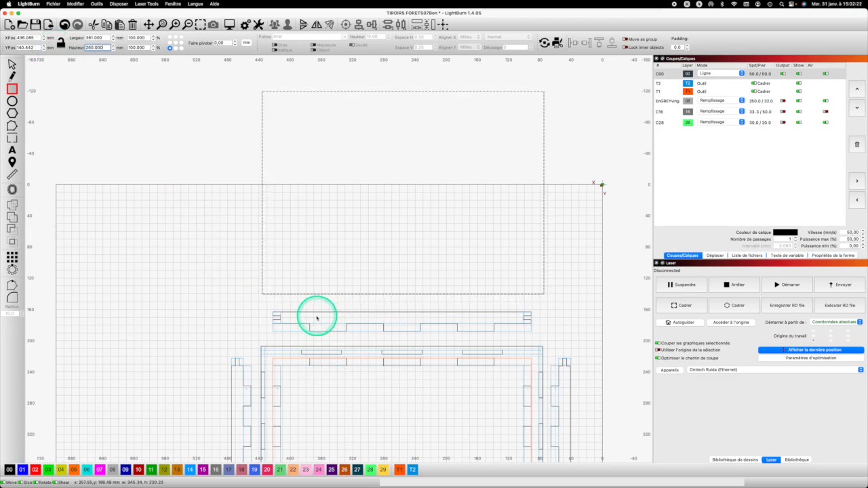
Step: Left-align the new rectangle with the outer outline of the drawer base
key("Caps_Lock")
left_click(263, 347)
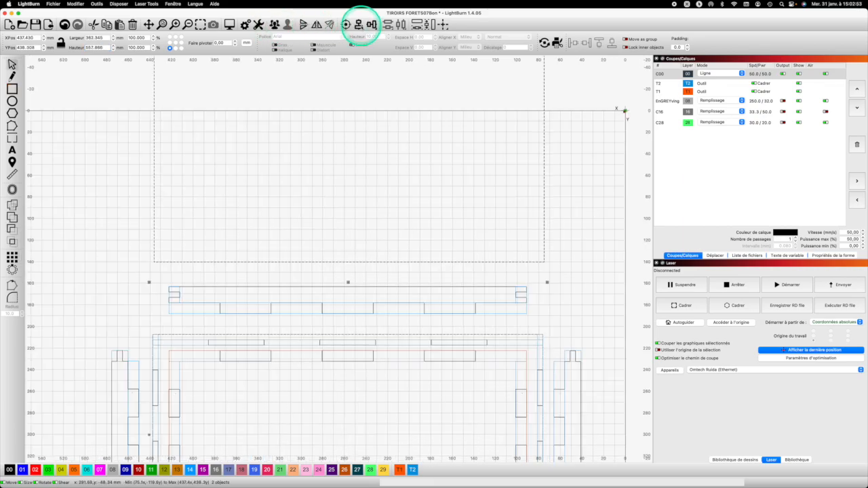
left_click(360, 25)
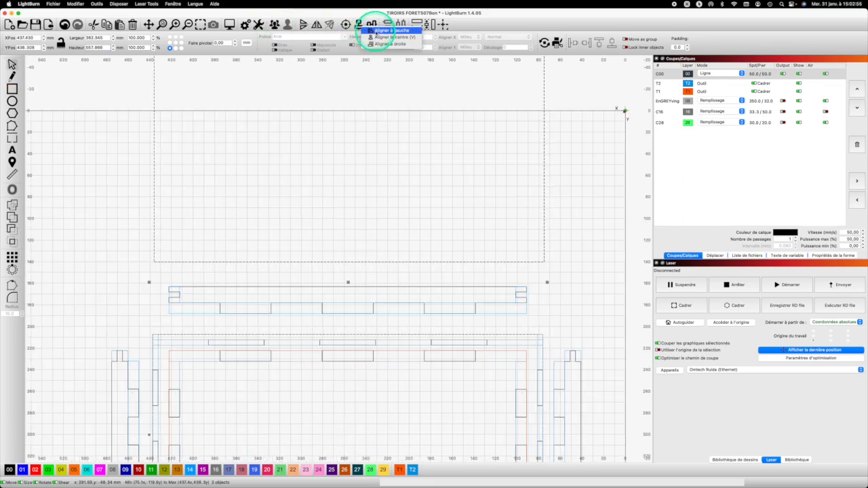
left_click(377, 31)
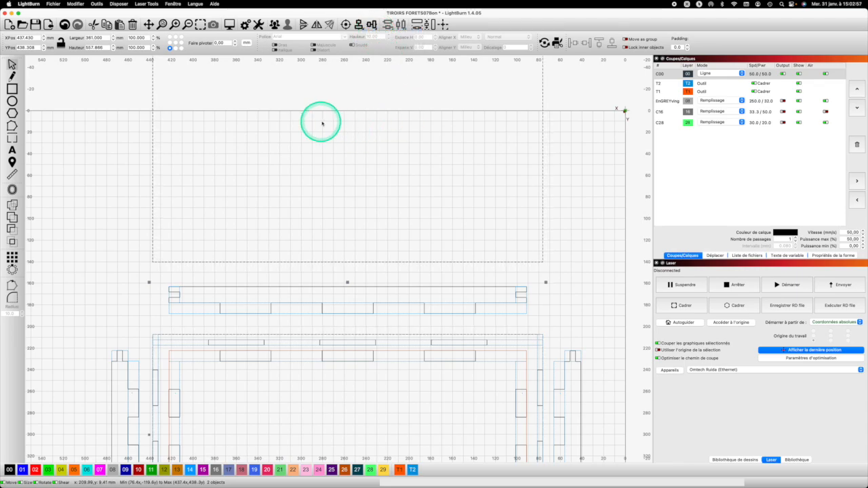
Step: Copy the slot strip along the upper edge of the drawer base and paste it just below the 361 × 260 mm rectangle
left_click(44, 205)
left_click(160, 191)
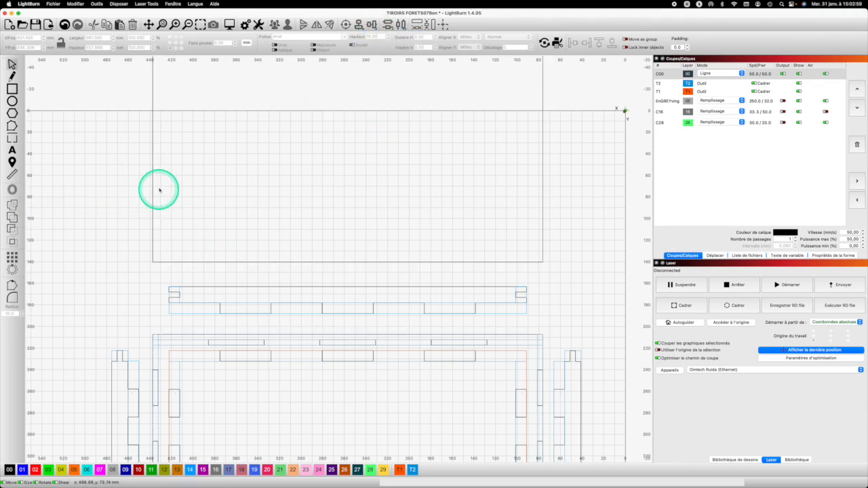
left_click(152, 186)
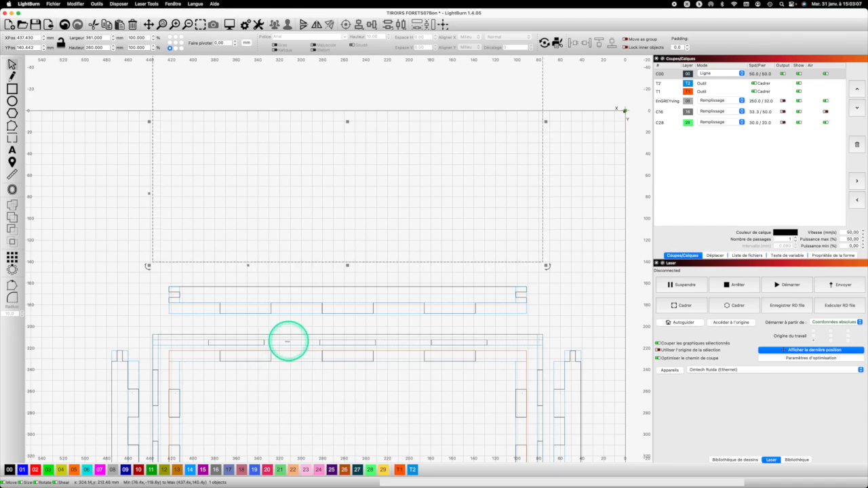
left_click(288, 346)
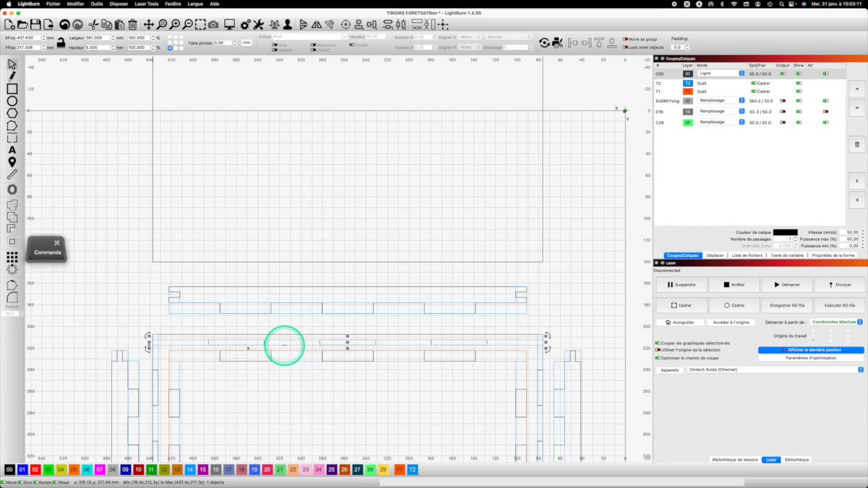
key("super+c")
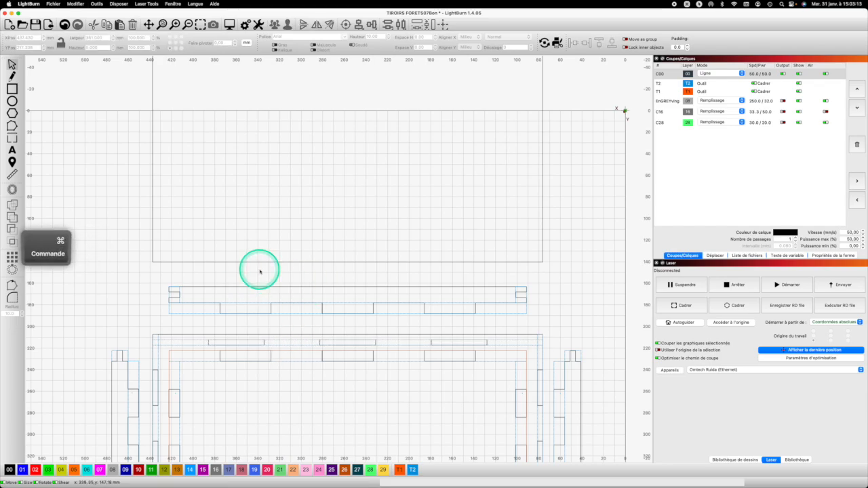
key("super+v")
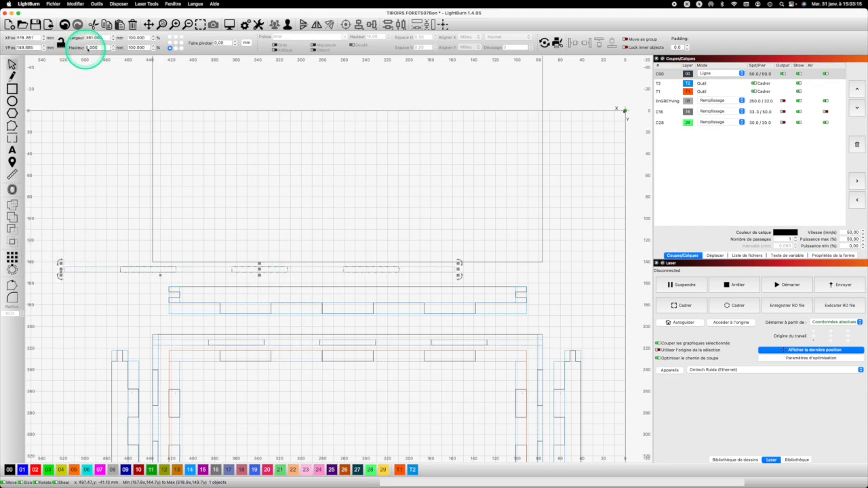
Step: Set the pasted slot strip's height to 10 mm and attach it flush beneath the lower edge of the 361 mm wide rectangle
left_click(100, 48)
left_click(61, 43)
type("10")
key("Return")
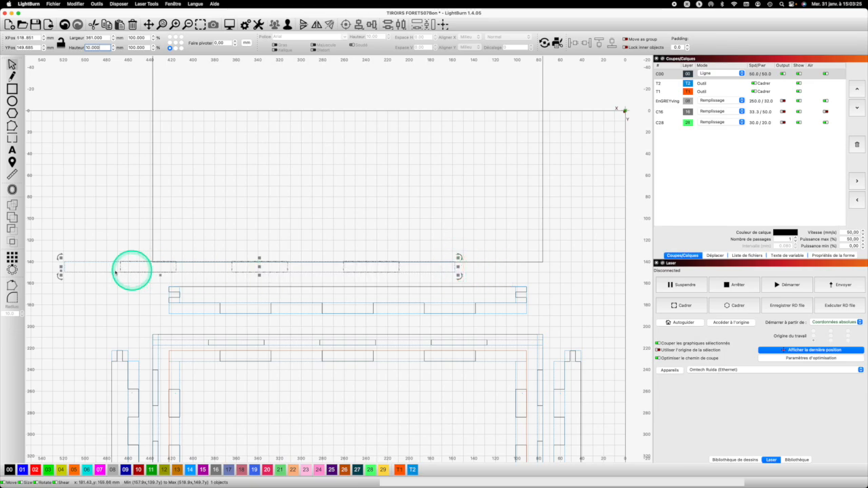
left_click_drag(63, 261, 153, 262)
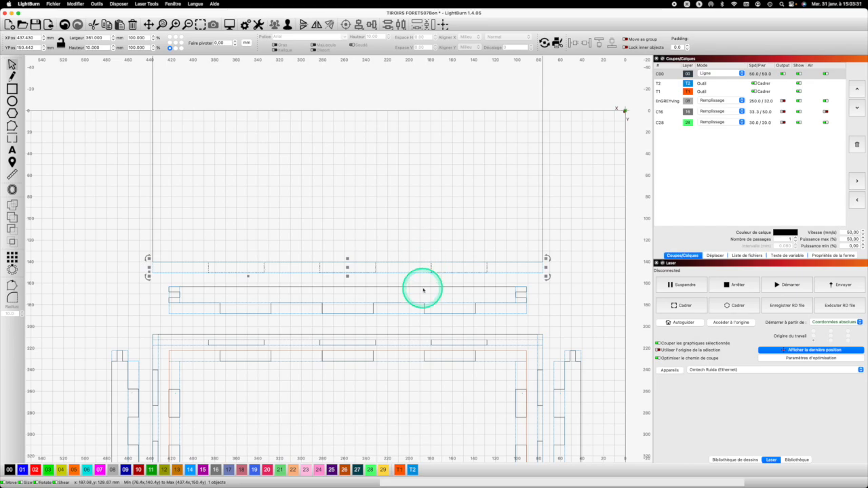
Step: Ungroup the attached strip and weld its three tabs to the lower edge of the large rectangle
scroll(422, 250, "up", 1)
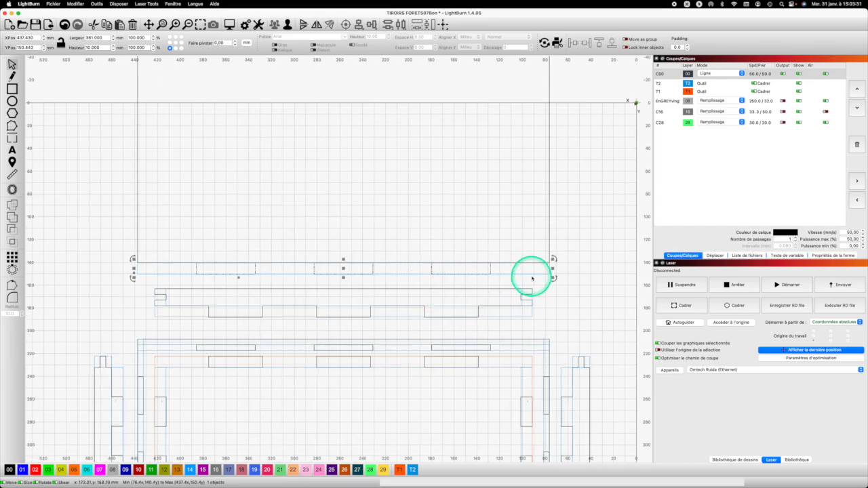
left_click(289, 25)
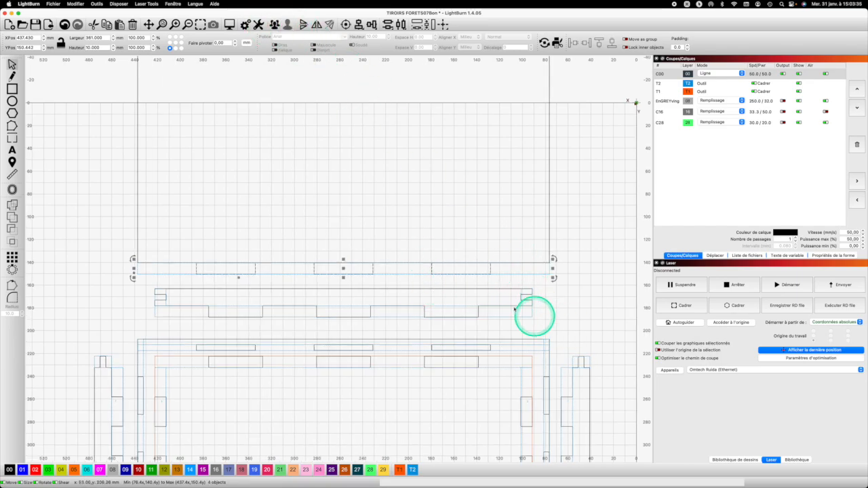
left_click_drag(498, 269, 177, 258)
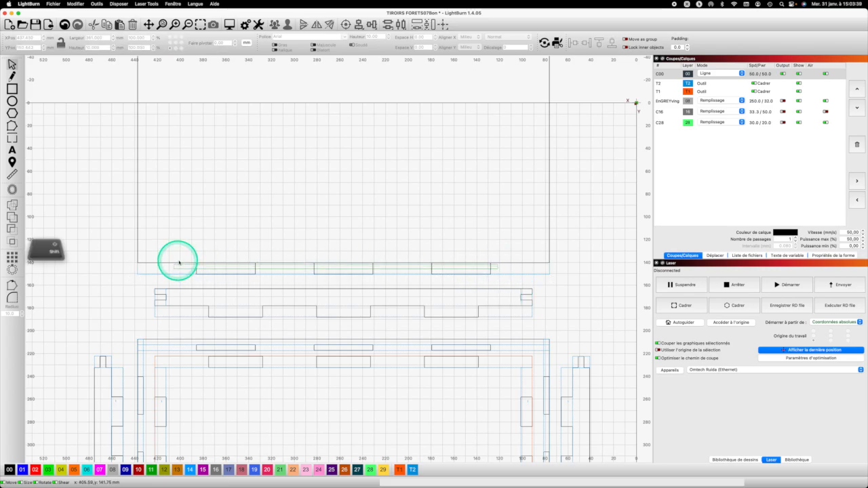
left_click(140, 198, "shift")
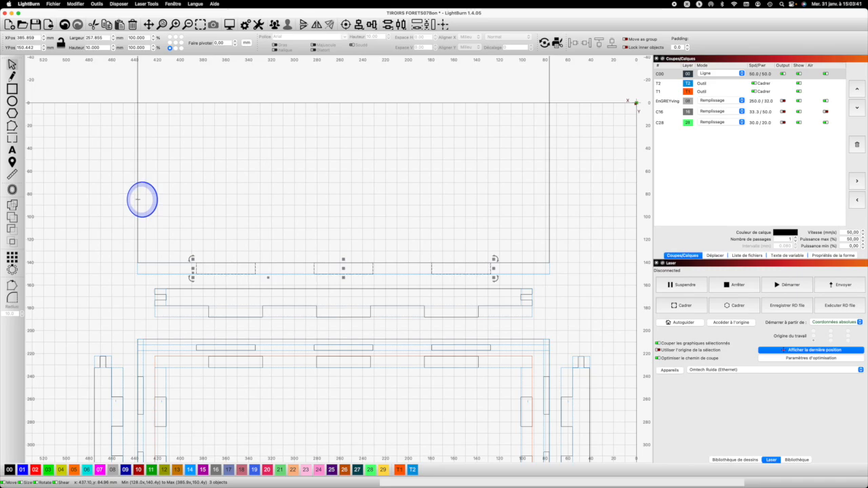
left_click(13, 205)
left_click(456, 185)
Step: Copy the drawer base's upper slot strip again and paste it flush on top of the large panel's upper edge
scroll(456, 186, "down", 5)
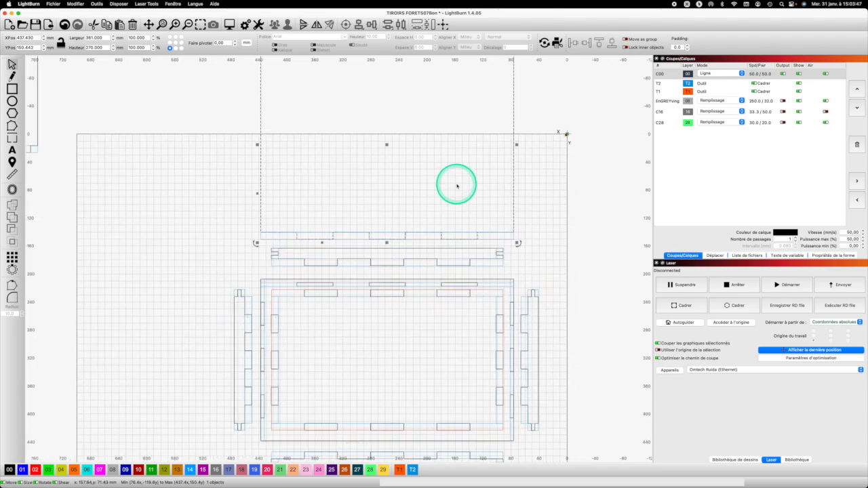
left_click(496, 241)
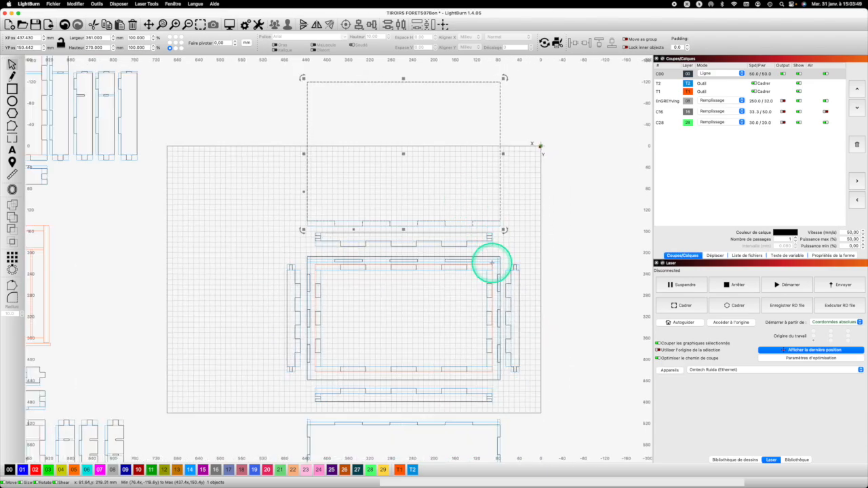
left_click(495, 261)
key("super+c")
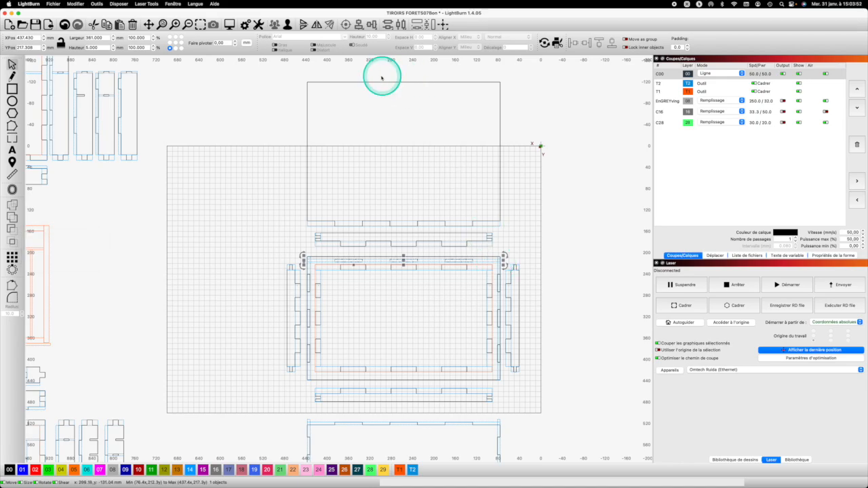
key("super+v")
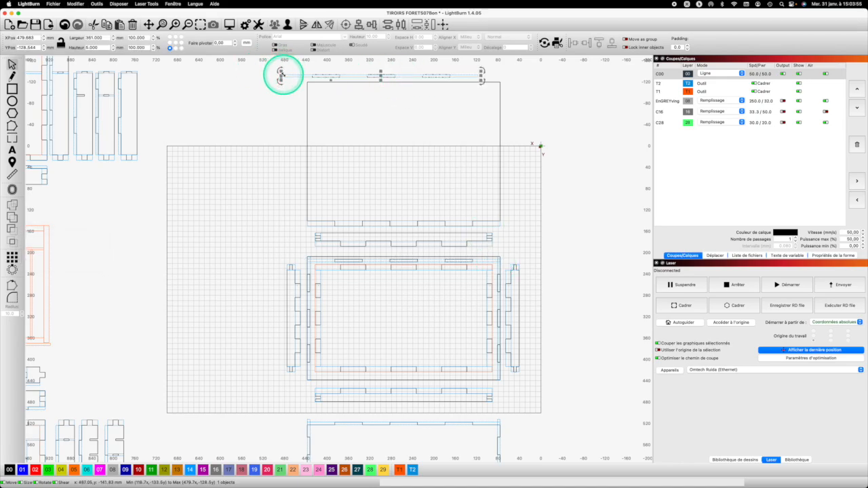
left_click_drag(282, 77, 313, 83)
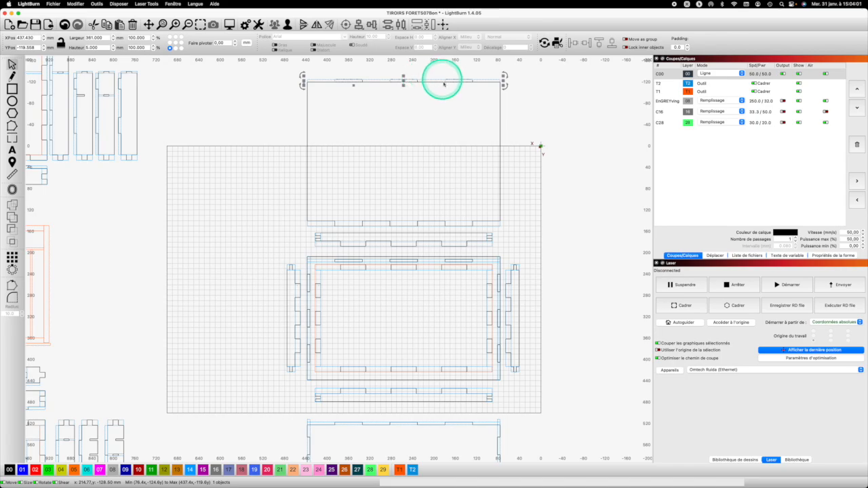
Step: Select the three tabs of the upper strip and weld them to the large panel
left_click(465, 83)
left_click_drag(474, 80, 326, 80)
left_click(500, 97, "shift")
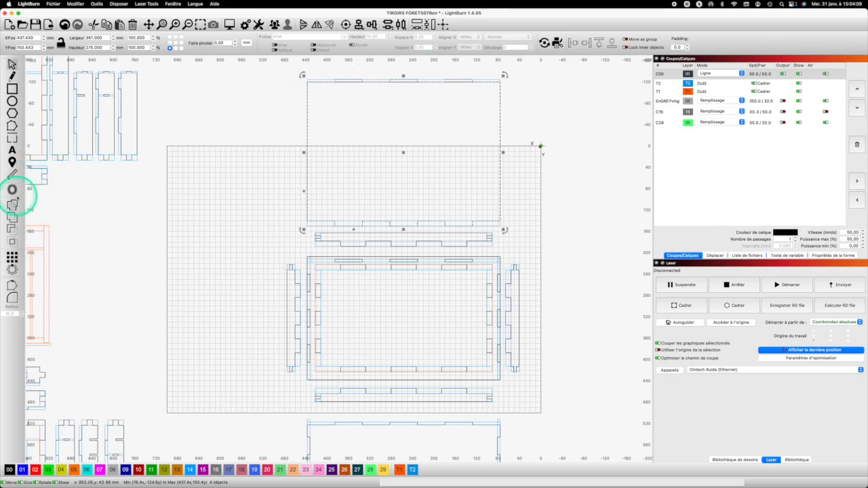
left_click(13, 205)
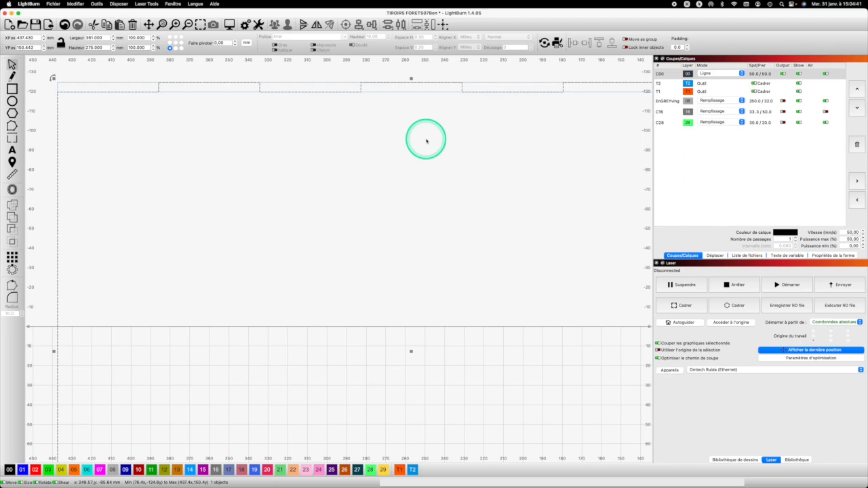
scroll(426, 140, "down", 10)
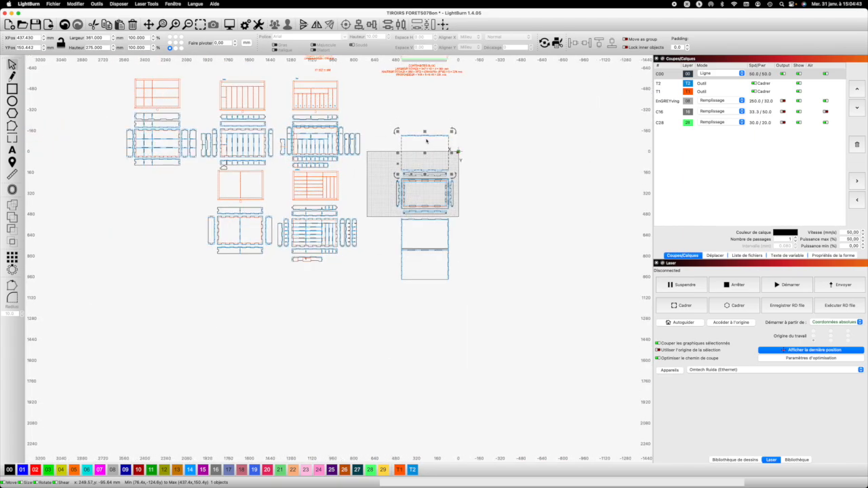
scroll(426, 140, "up", 5)
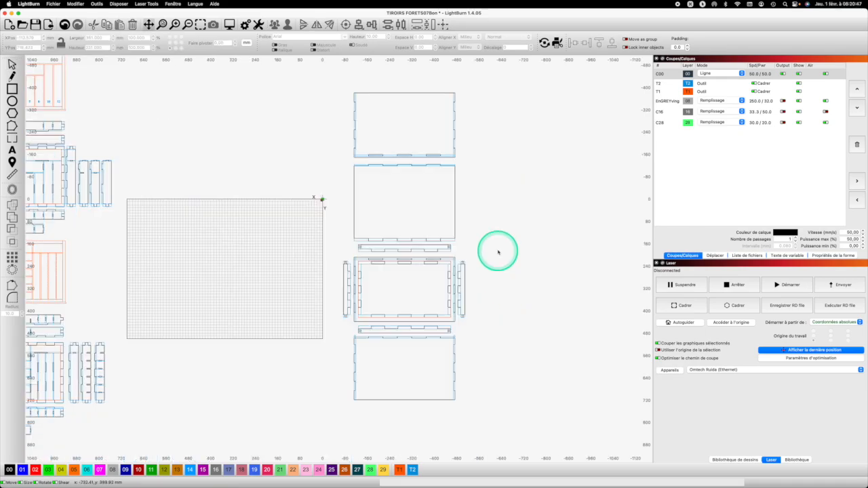
Step: Draw a rectangle to the right of the tabbed panel and set its height to 260 mm and its width to 231 mm
scroll(498, 252, "down", 1)
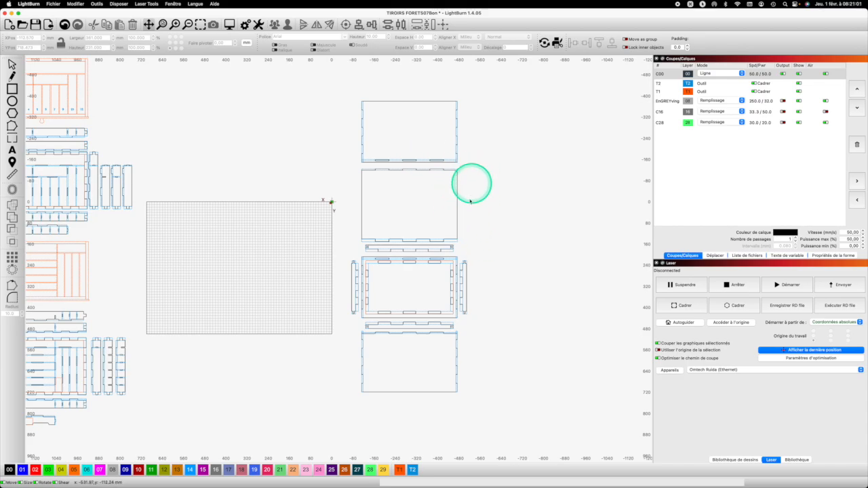
left_click(12, 89)
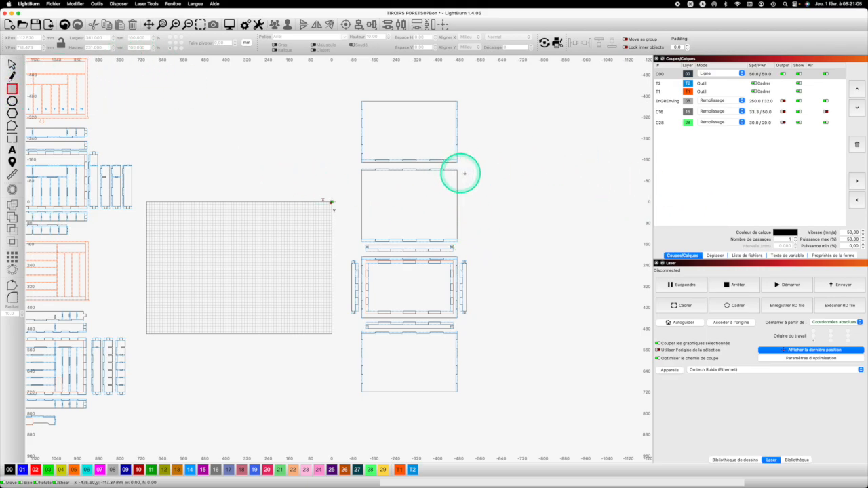
mouse_move(467, 171)
left_mouse_down()
mouse_move(562, 190)
mouse_move(563, 237)
left_mouse_up()
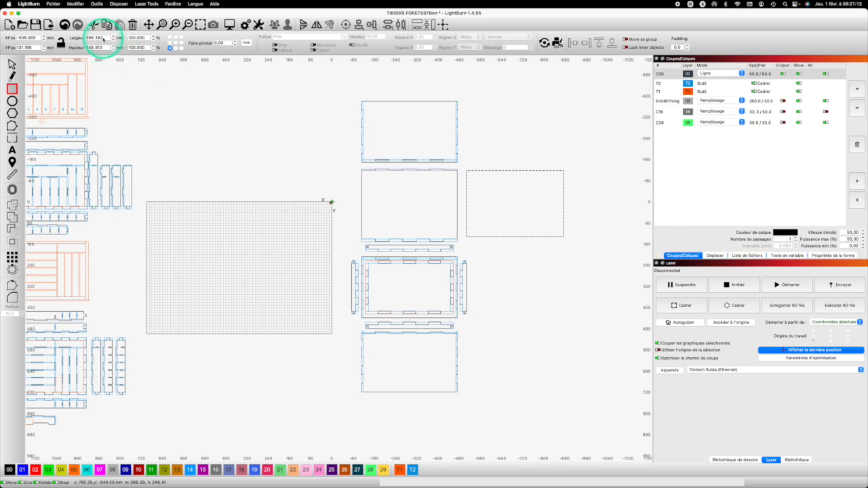
left_click_drag(103, 47, 86, 48)
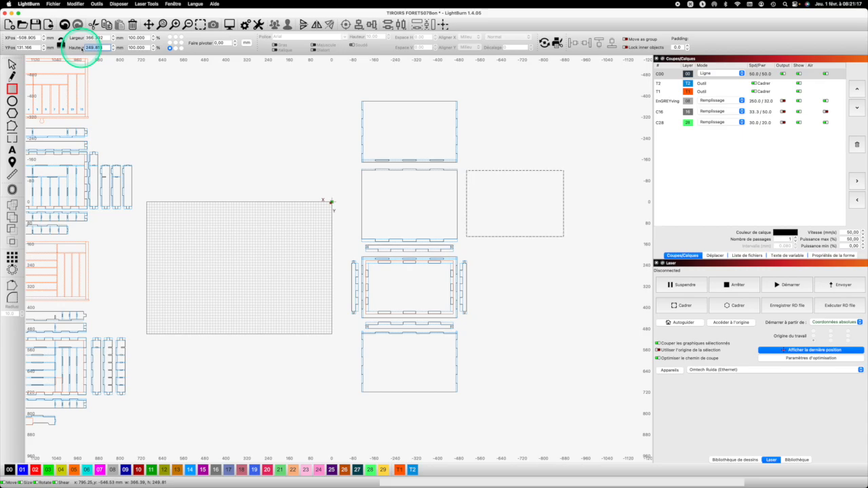
type("60.000")
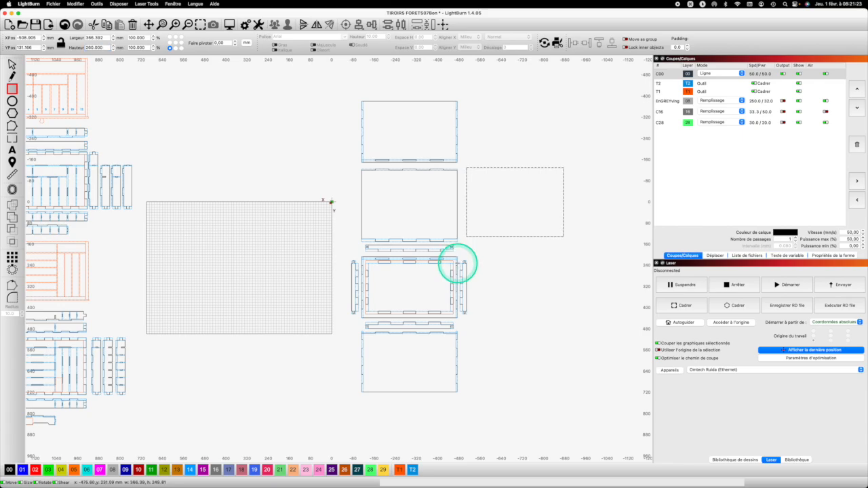
left_click(457, 265)
scroll(457, 265, "up", 3)
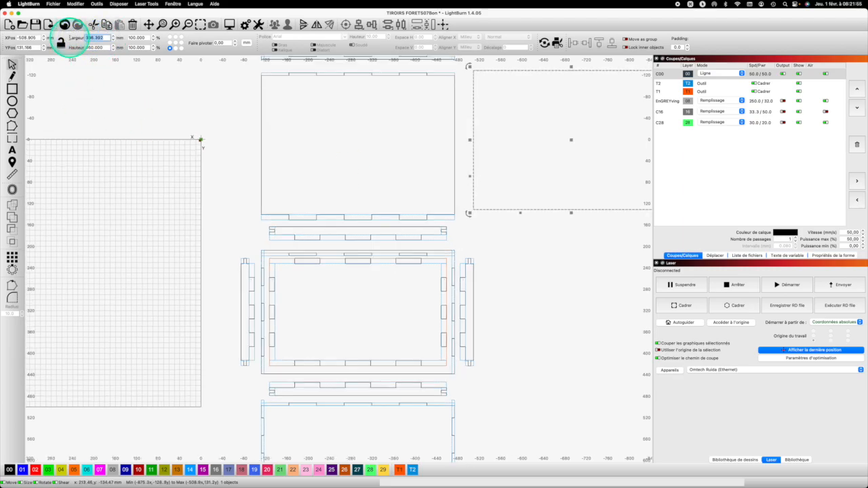
type("31.000")
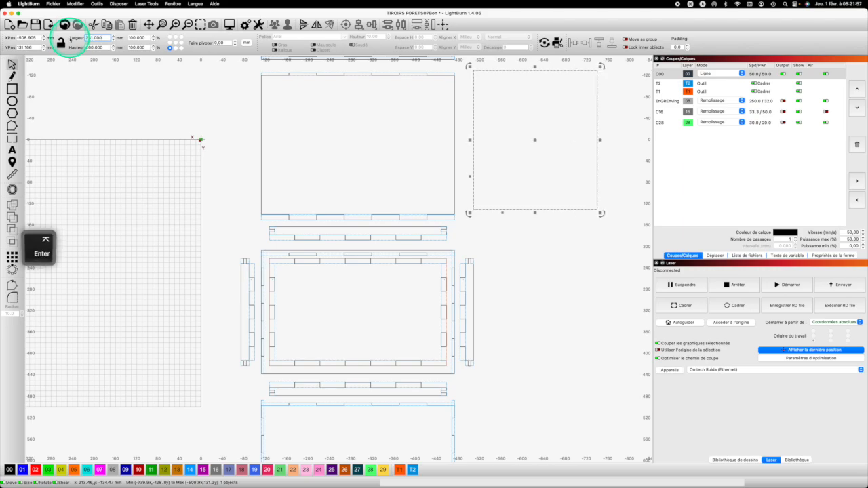
left_click(71, 38)
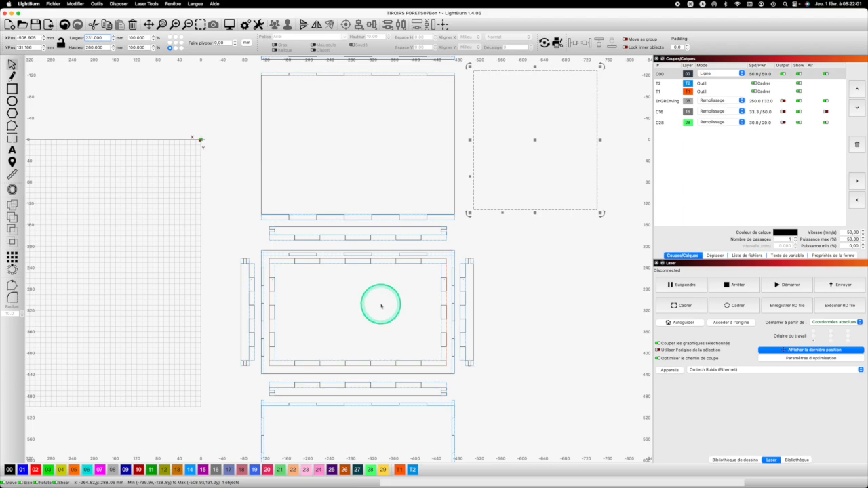
Step: Copy the slot strip from the drawer base's right side, paste it near the new rectangle and rotate it by 90 degrees
left_click(451, 265)
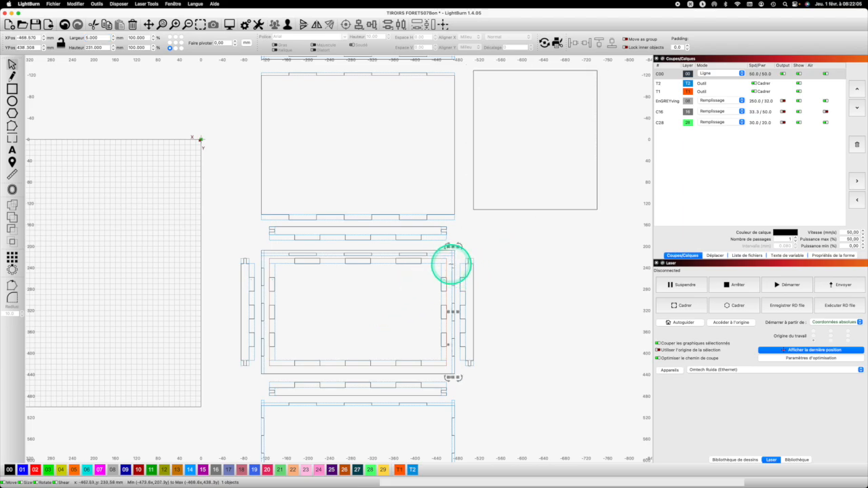
key("super+c")
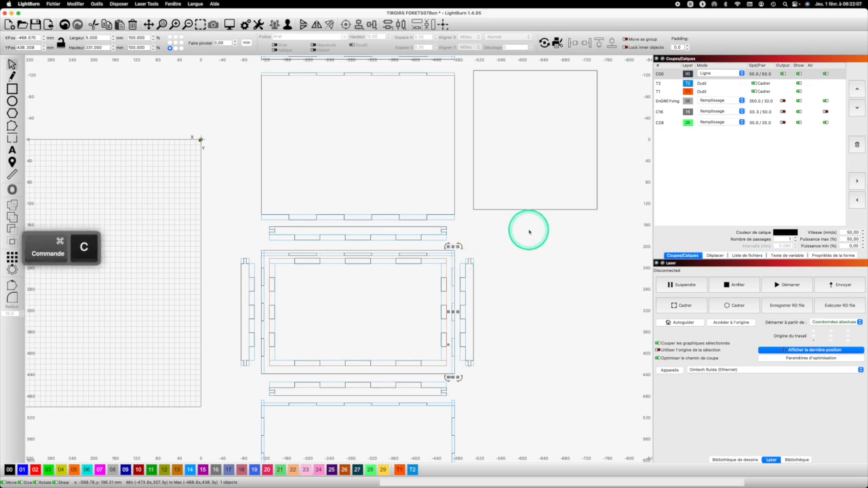
key("super+v")
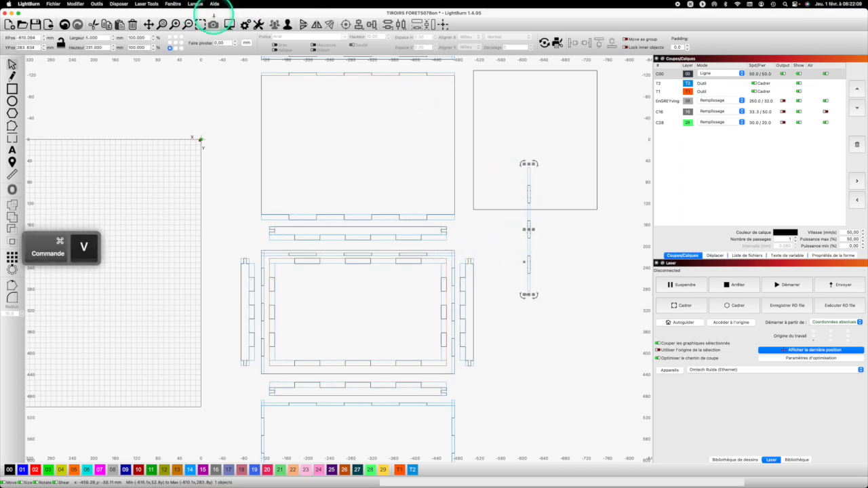
double_click(218, 42)
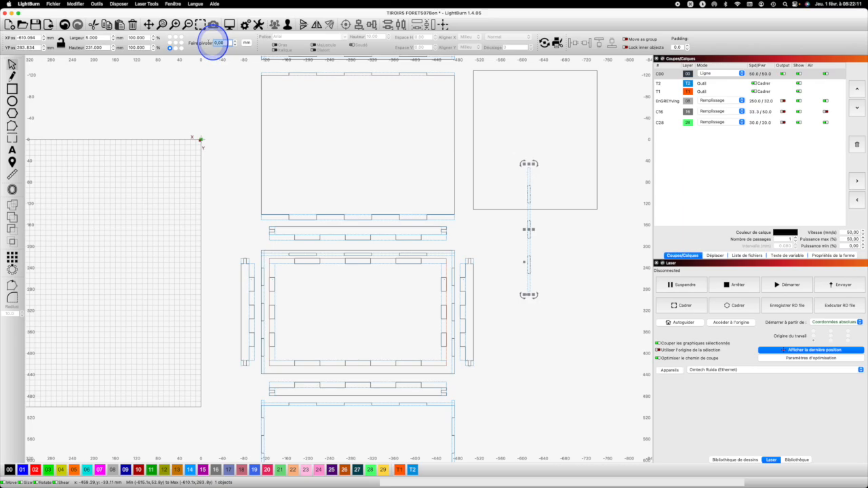
type("90")
key("Return")
Step: Attach the rotated slot strip beneath the 231 mm wide rectangle's lower edge and set the strip's height to 10 mm
left_click_drag(528, 293, 475, 207)
double_click(86, 47)
type("10")
key("Return")
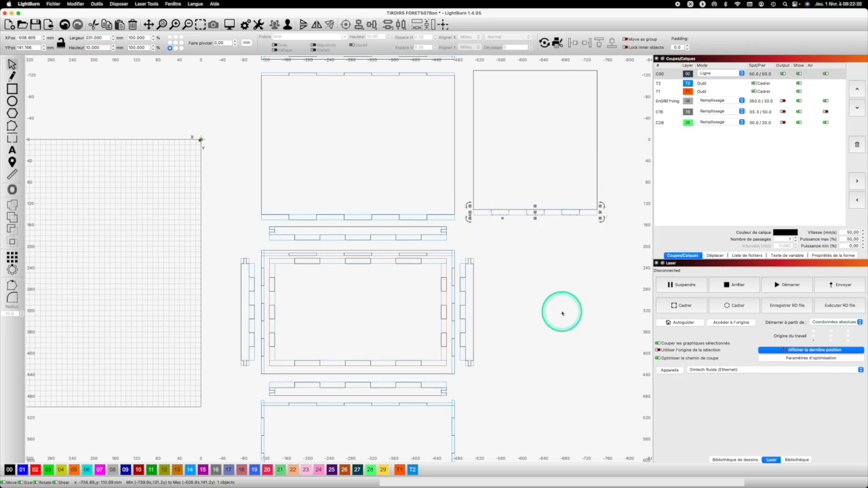
Step: Select the 231 mm wide rectangle with the three tabs of its lower strip and weld them into one outline
left_click(452, 275)
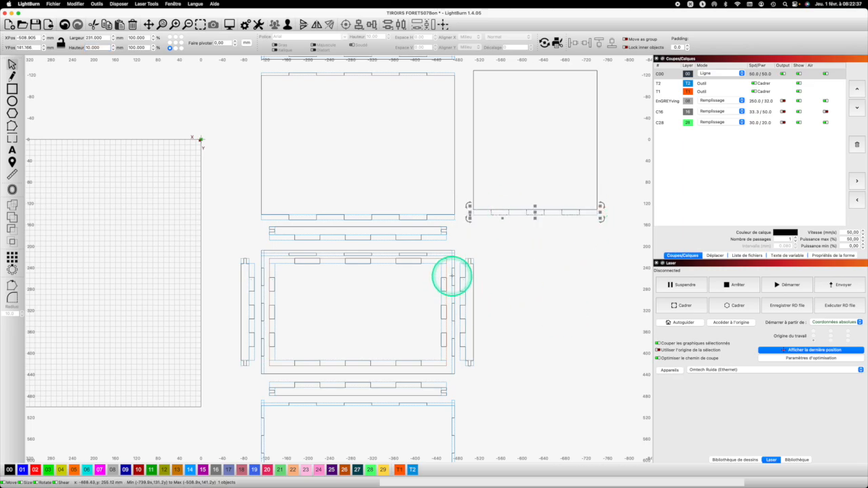
left_click(597, 176, "shift")
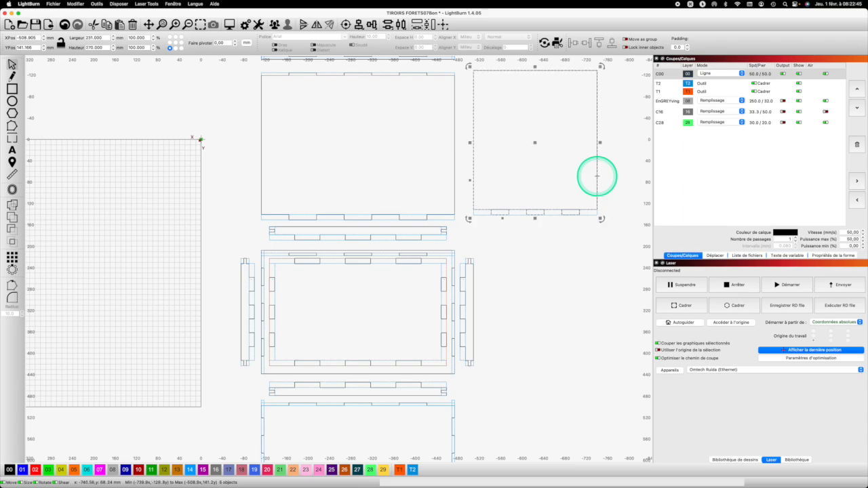
left_click_drag(584, 213, 484, 211)
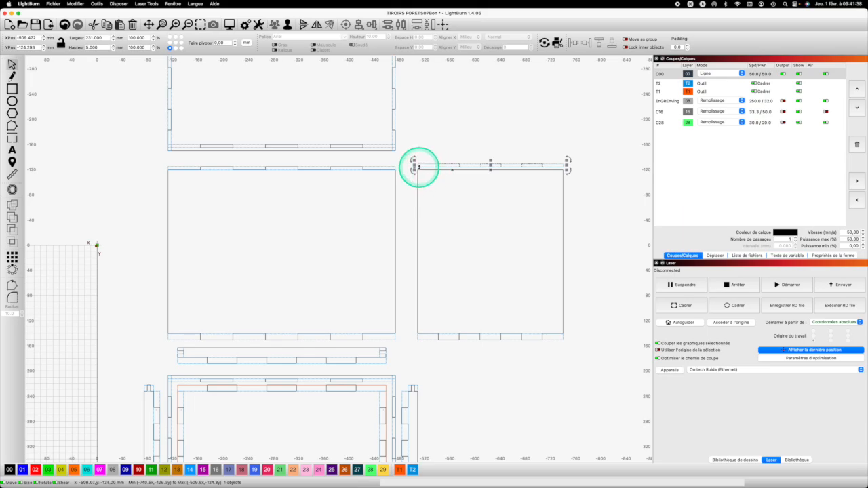
Step: Attach the 5 mm high slot strip to the upper edge of the 231 mm wide panel, snapped to the panel's corner
left_click_drag(418, 167, 417, 170)
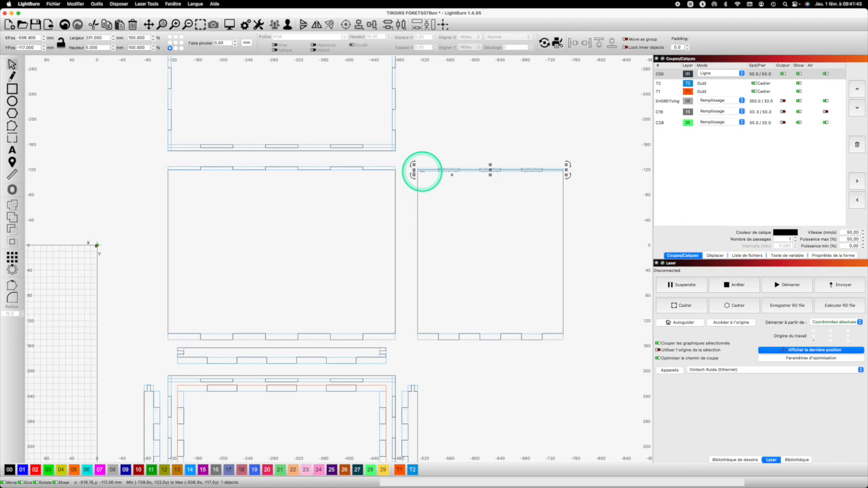
scroll(414, 170, "up", 5)
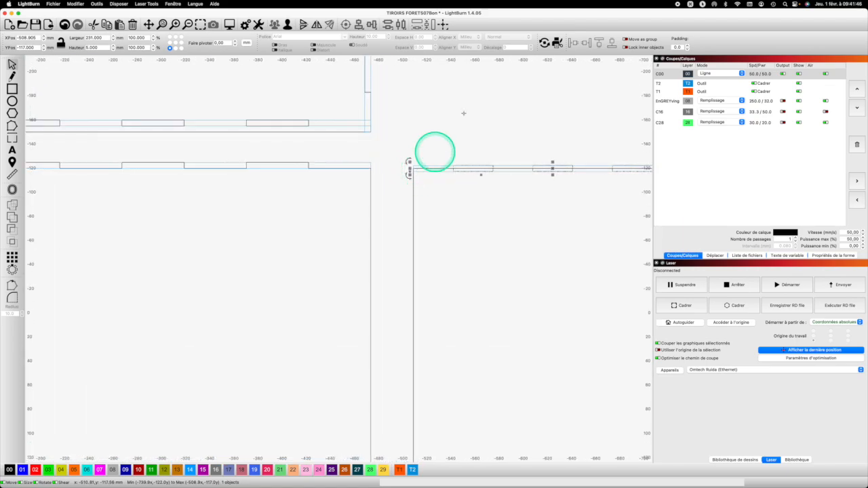
left_click(411, 172)
left_click_drag(414, 171, 413, 168)
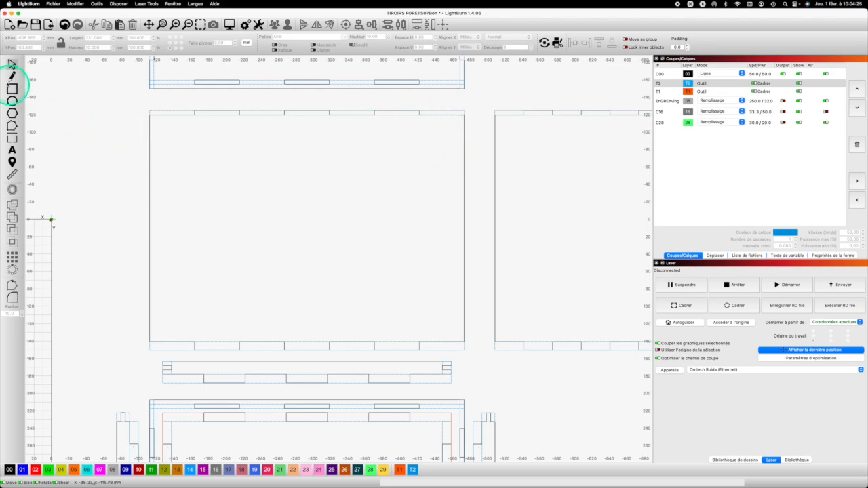
Step: Draw a 260 mm high guide rectangle on layer T2 inside the large panel's right edge and set its width to 5 mm
left_click(11, 89)
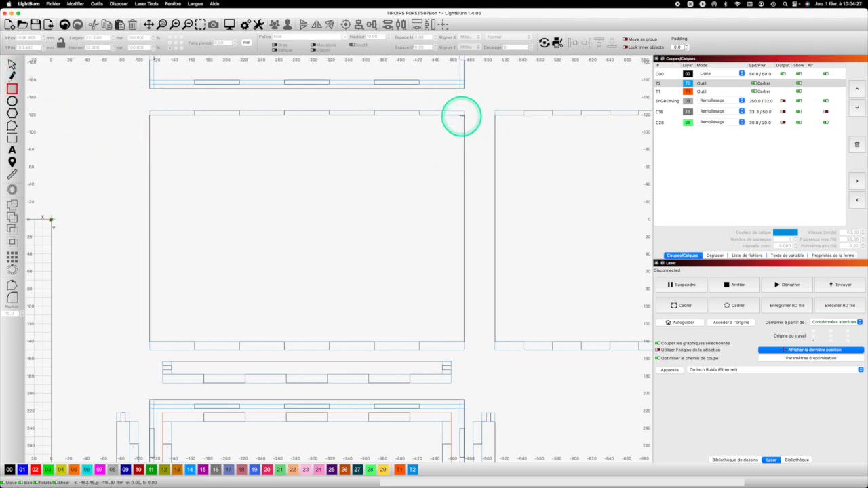
left_click_drag(465, 115, 453, 341)
left_click(415, 471)
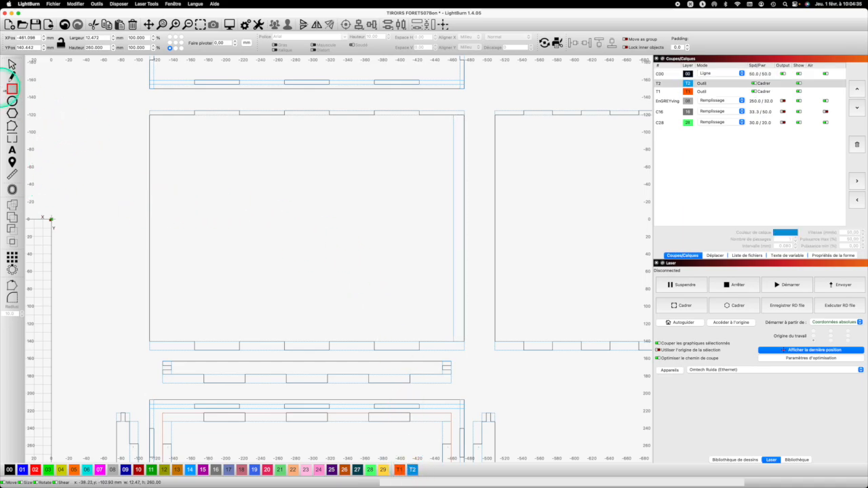
left_click_drag(105, 38, 79, 39)
type("5")
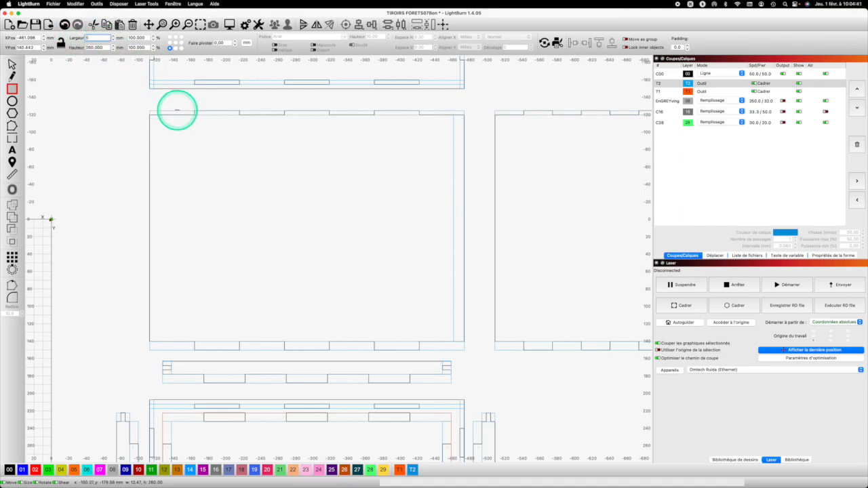
key("Return")
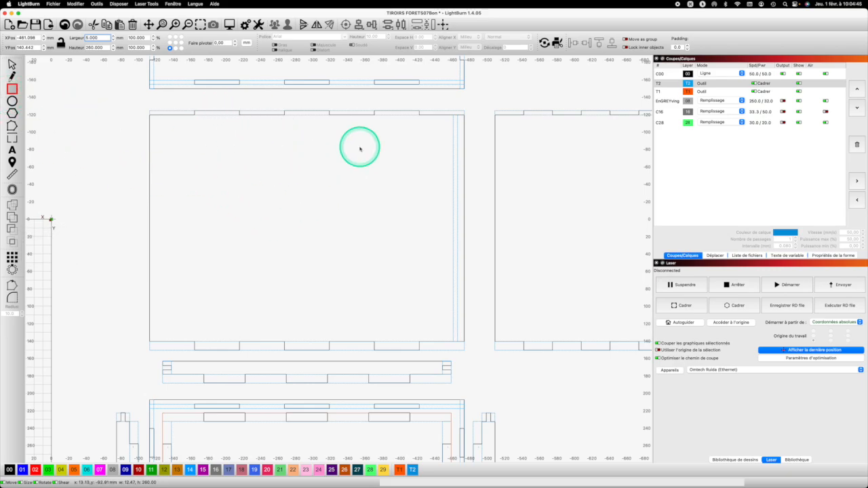
Step: Draw a small upright rectangle inside the large panel, assign it to layer 00, and set its width to 5 mm and height to 37.143 mm
left_click_drag(428, 138, 433, 175)
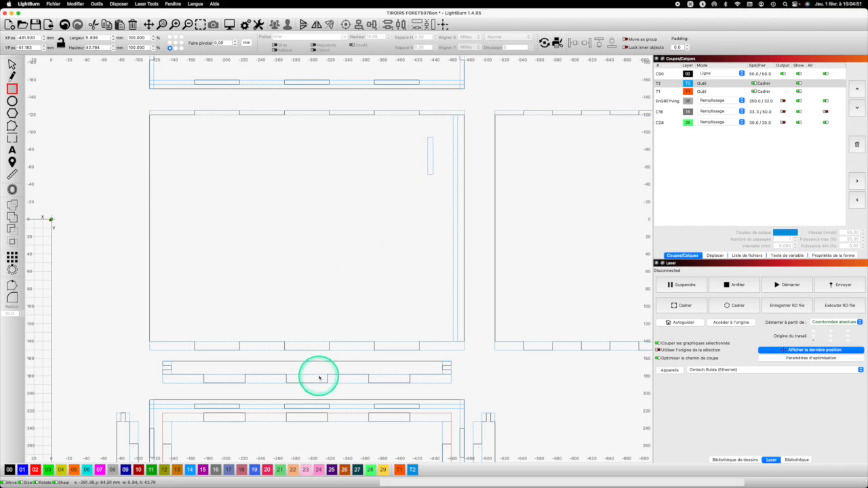
left_click(10, 470)
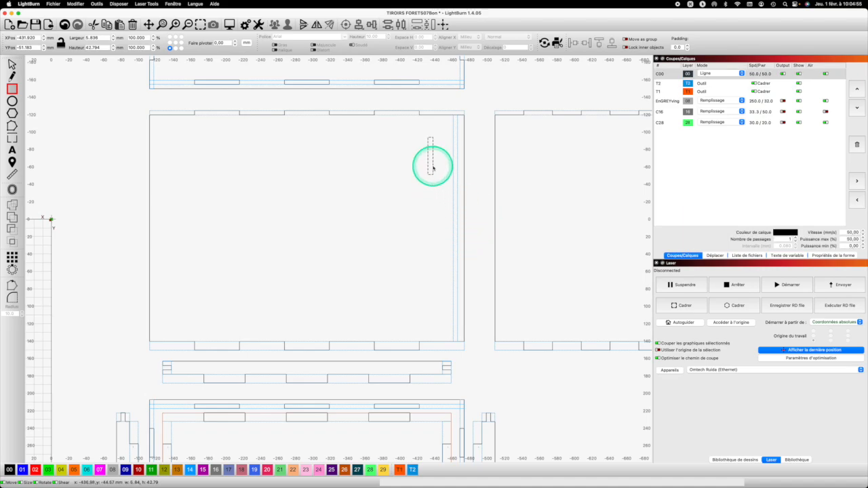
left_click_drag(103, 37, 80, 37)
type("5")
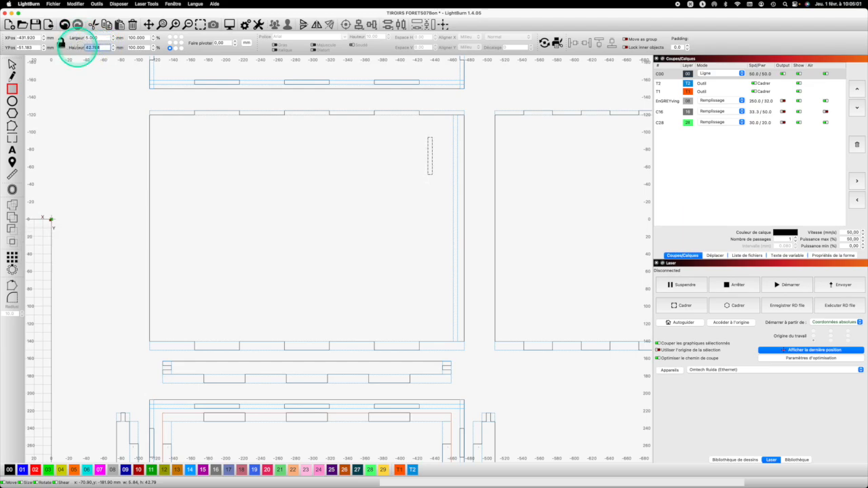
type("260")
key("Return")
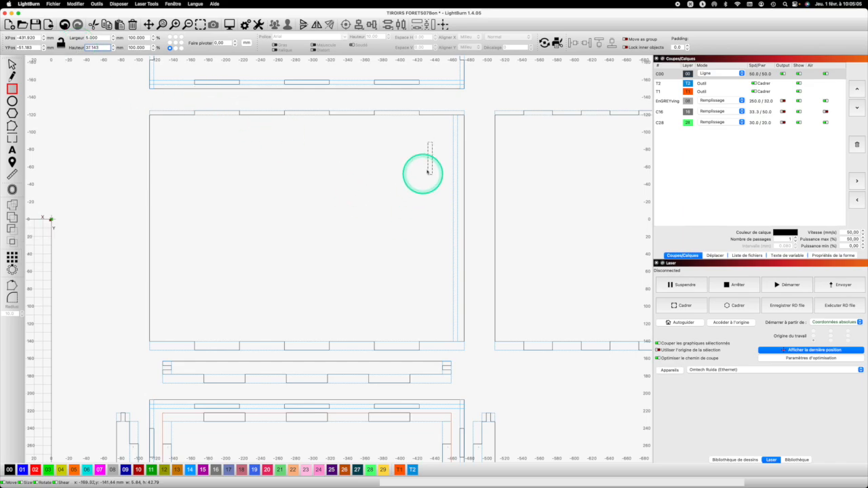
mouse_move(431, 142)
left_mouse_down()
mouse_move(455, 119)
mouse_move(429, 129)
mouse_move(438, 128)
left_mouse_up()
key("Escape")
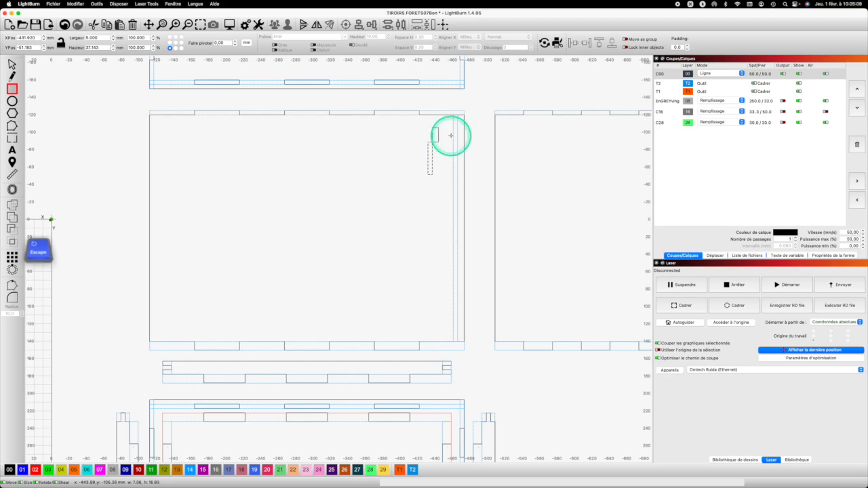
key("Delete")
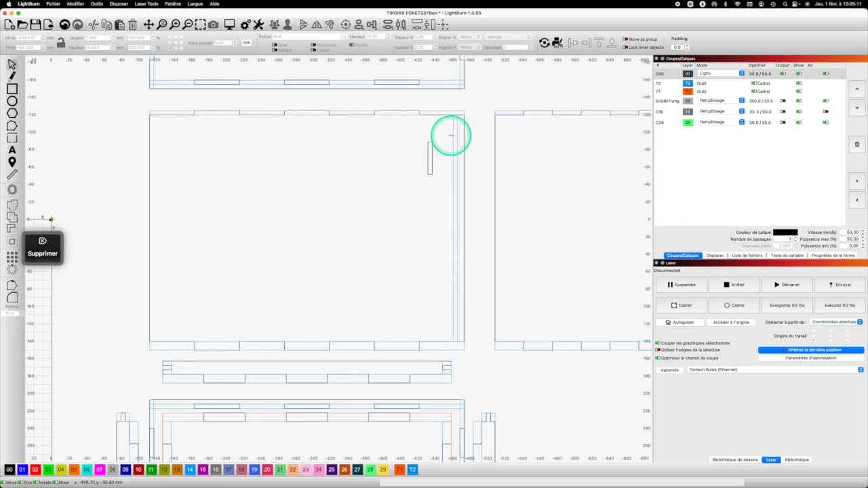
Step: Move the small slot rectangle onto the upper end of the 5 mm guide strip inside the large panel
left_click_drag(430, 142, 456, 117)
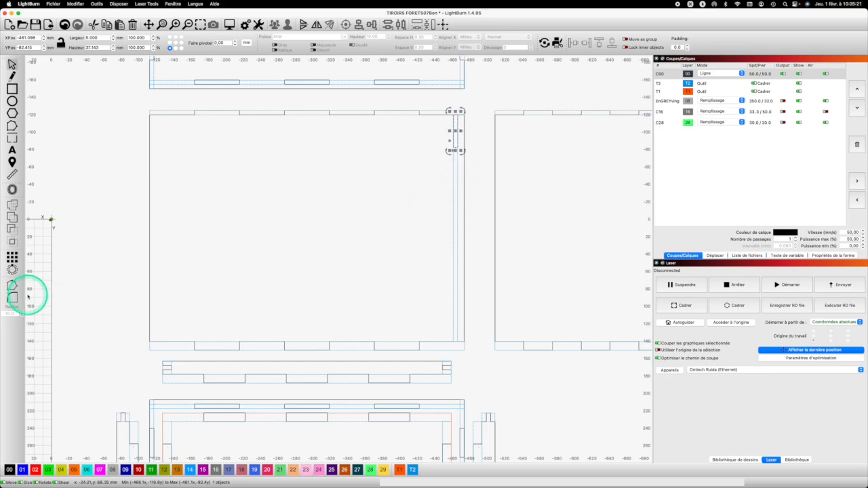
left_click(12, 256)
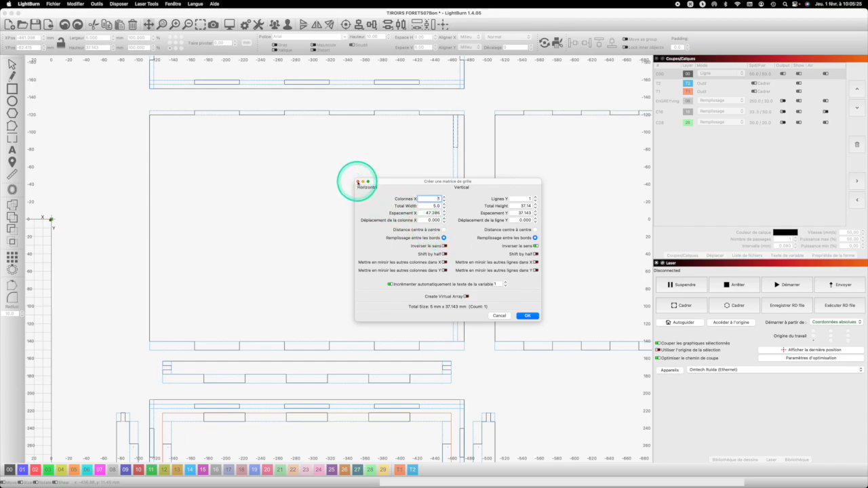
left_click(358, 182)
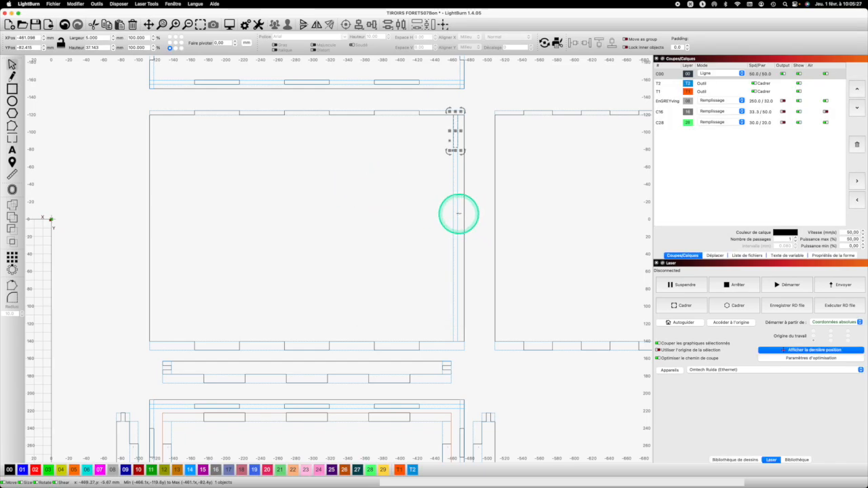
Step: Copy the slot together with its 5 mm guide strip and snap the copy inside the left edge of the 231 mm wide panel
left_click(461, 211, "shift")
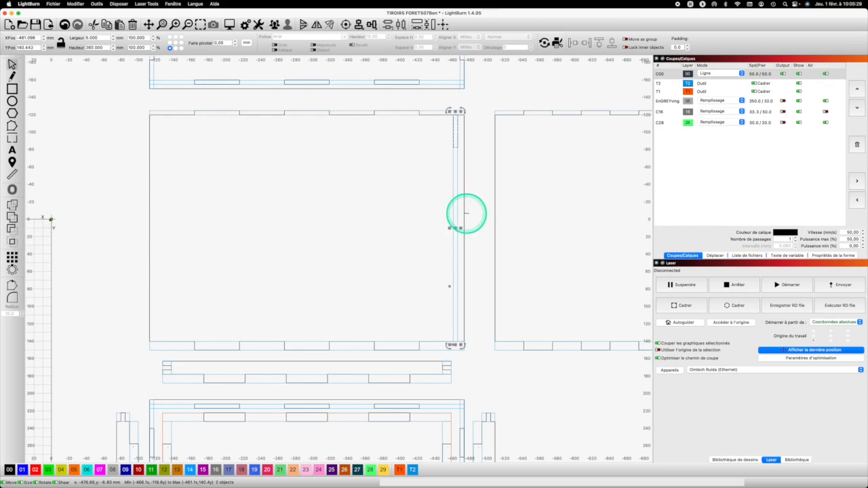
key("super+c")
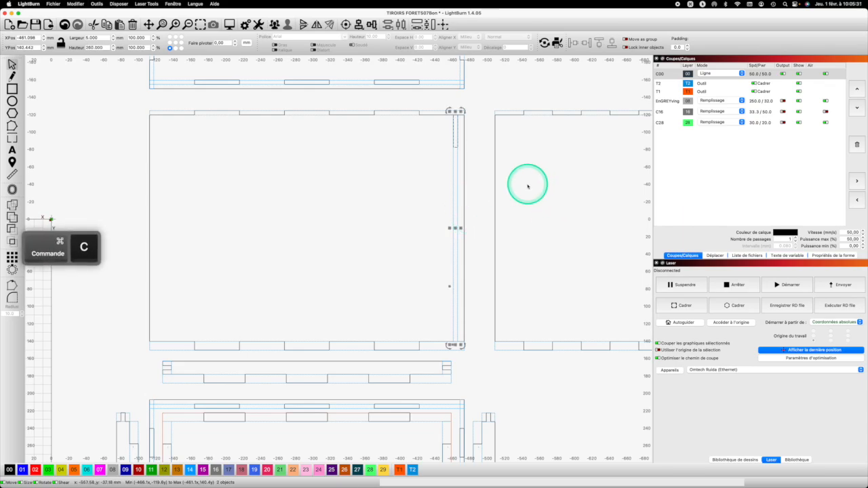
key("super+v")
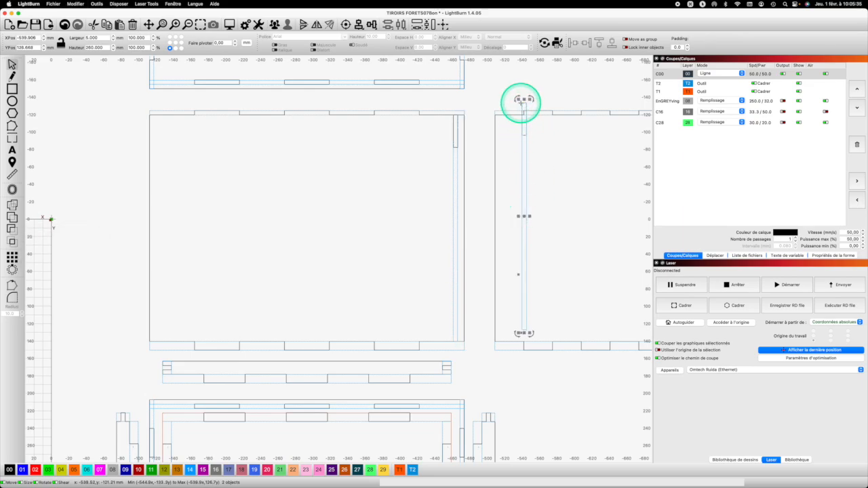
left_click_drag(522, 102, 496, 117)
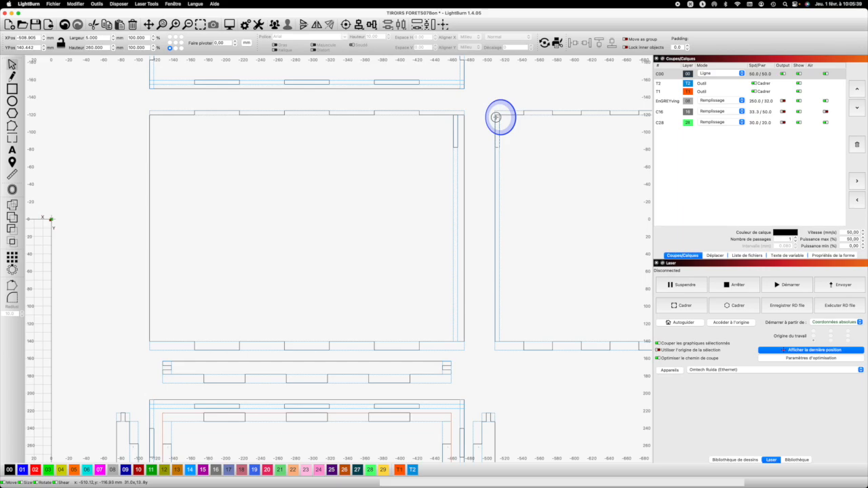
left_click_drag(496, 117, 496, 116)
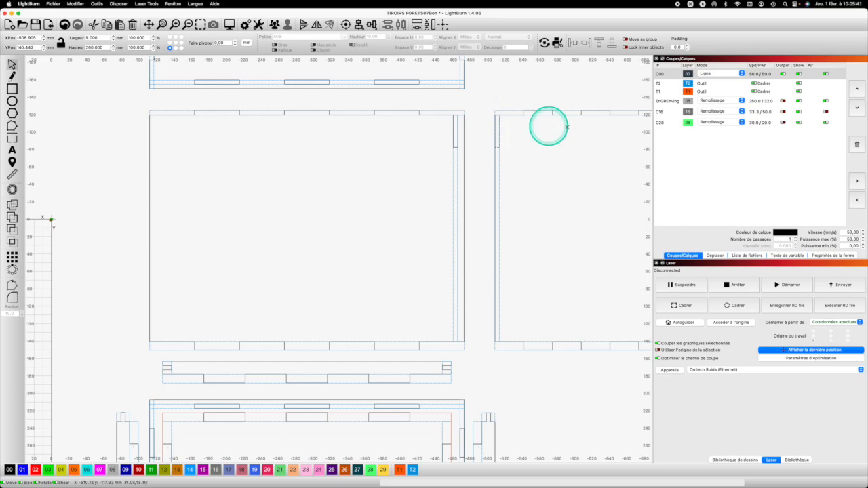
Step: Array the large panel's slot rectangle in one column of 4 rows with a vertical spacing of 37.143 mm
scroll(538, 186, "up", 1)
left_click(426, 194)
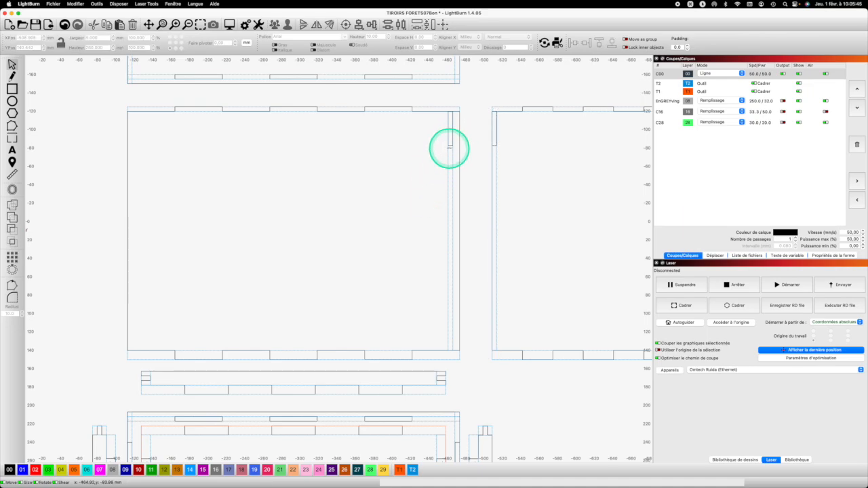
left_click(449, 151)
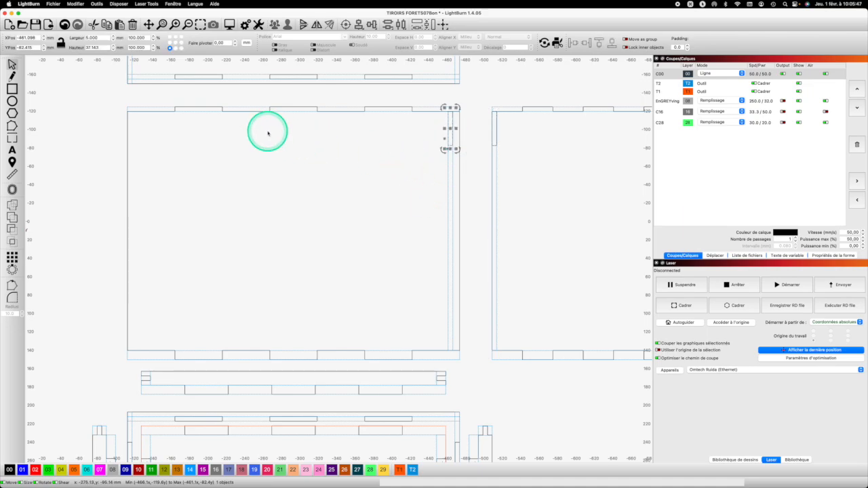
left_click_drag(101, 48, 72, 49)
key("super+c")
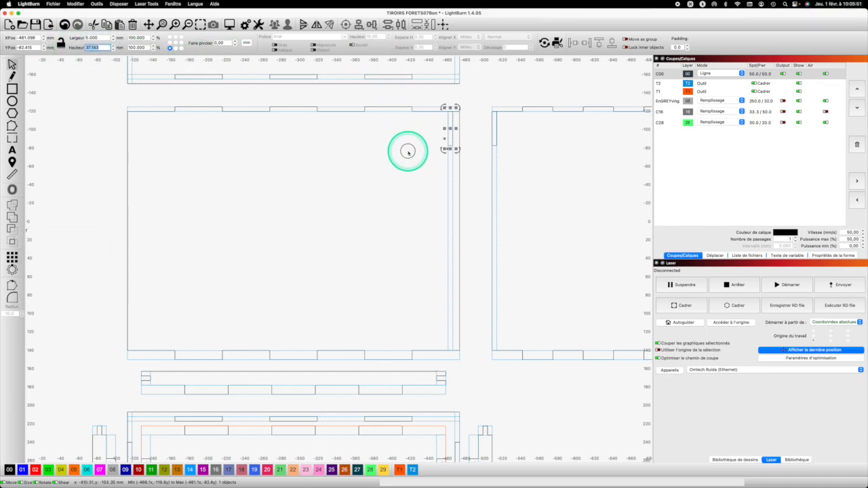
left_click(449, 136)
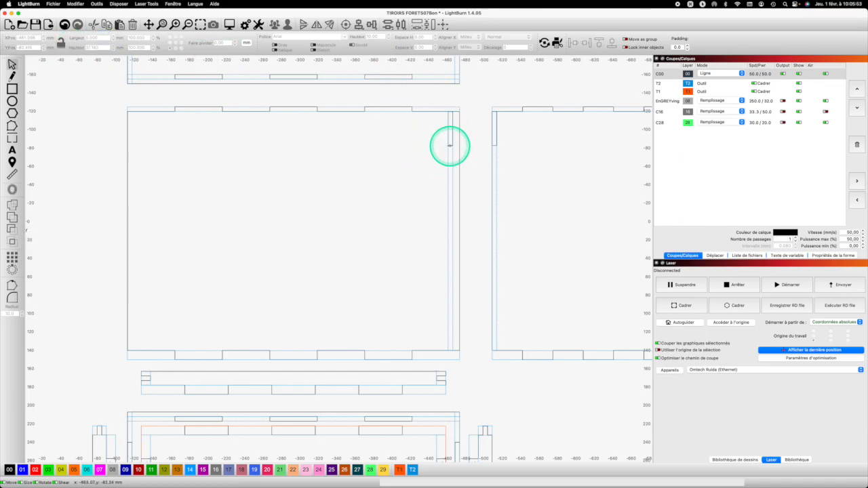
left_click(450, 145)
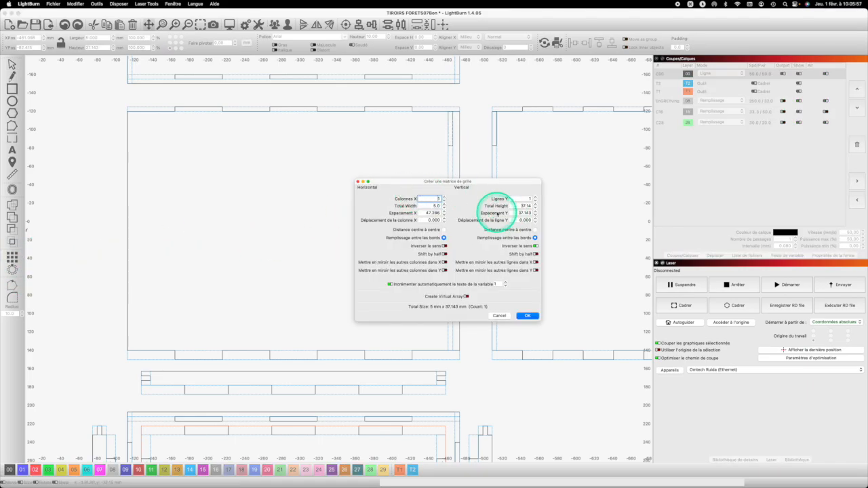
left_click(531, 197)
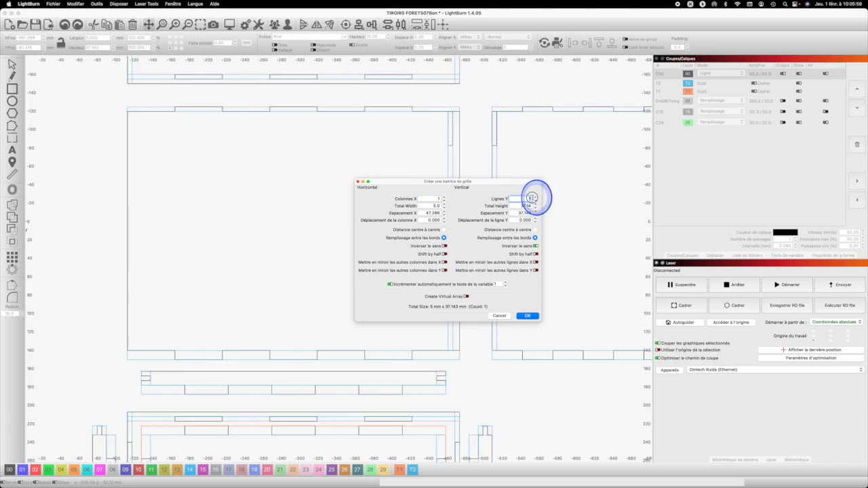
type("4")
left_click(531, 212)
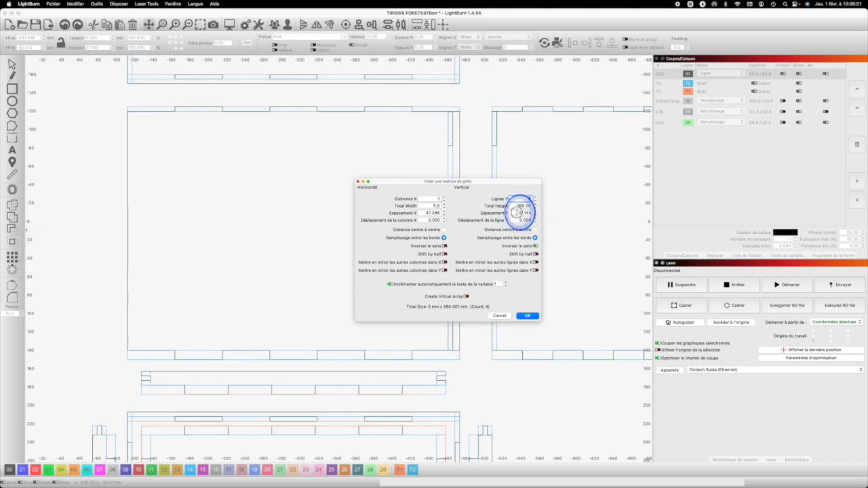
key("super+v")
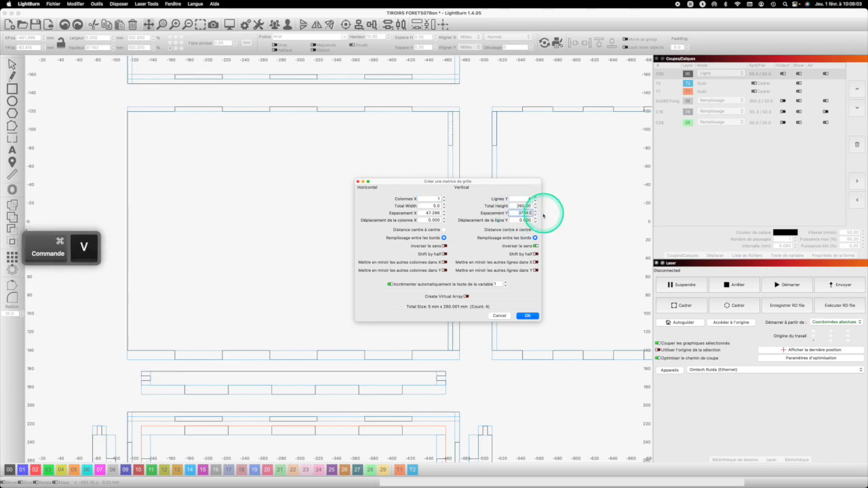
left_click(528, 316)
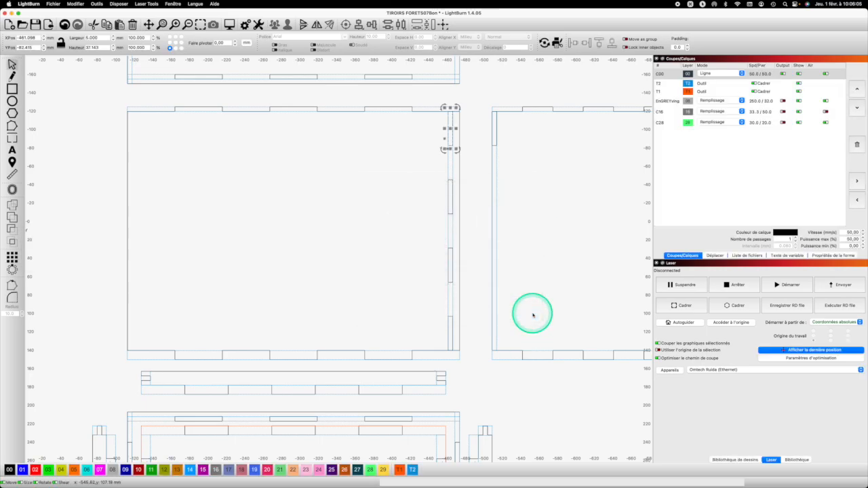
Step: Shift the slot rectangle at the 231 mm wide panel's left edge down by 37.143 mm
left_click(493, 145)
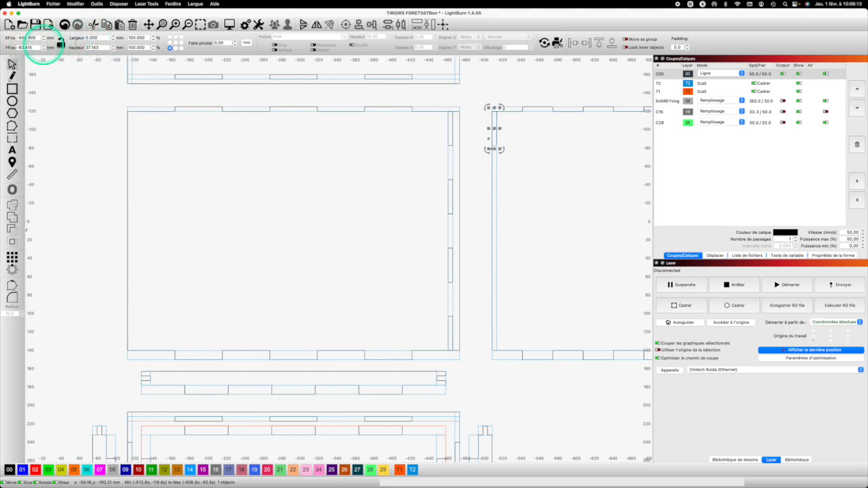
scroll(498, 82, "down", 6)
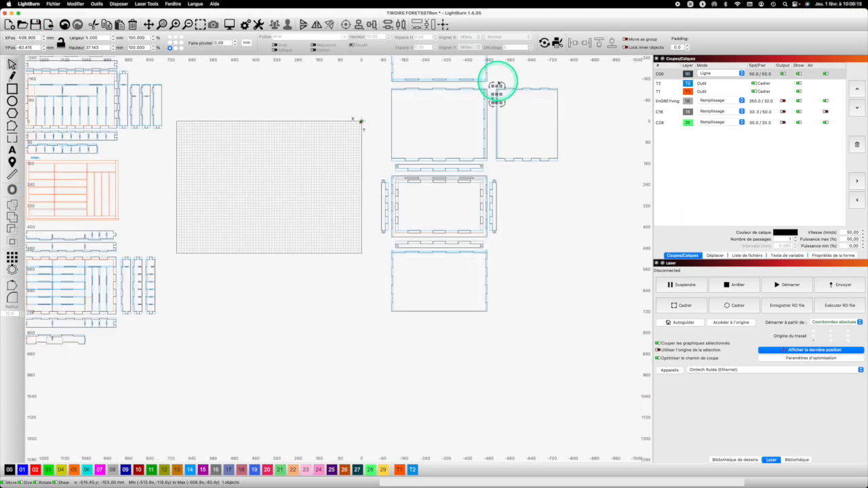
scroll(497, 85, "up", 3)
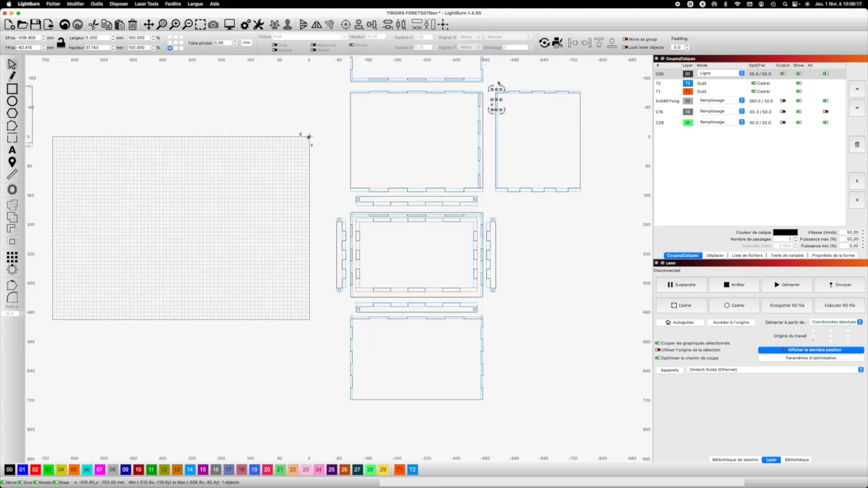
scroll(497, 84, "up", 2)
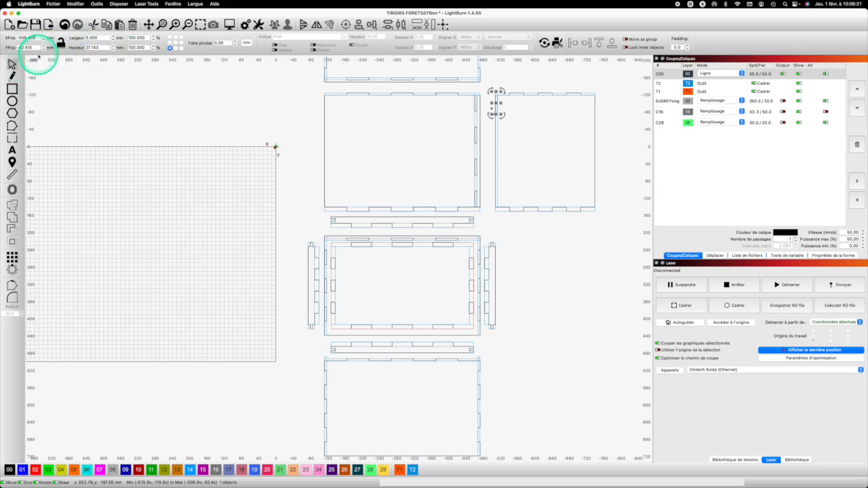
left_click(34, 48)
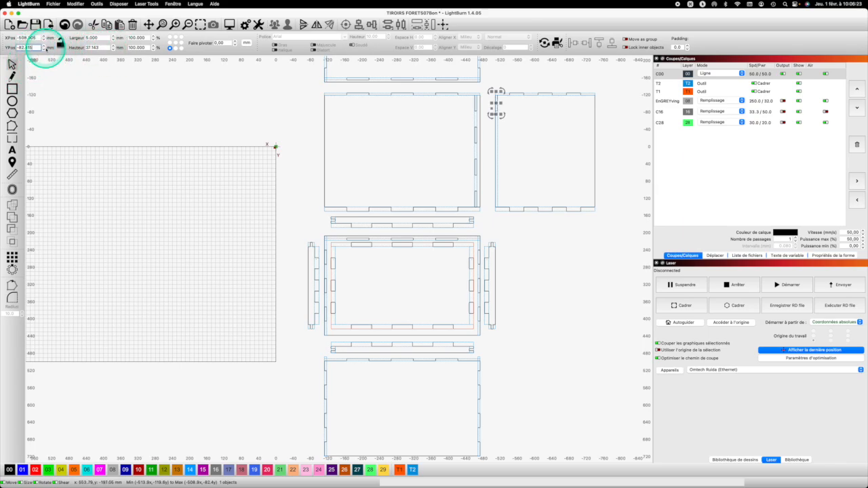
type("-37.143")
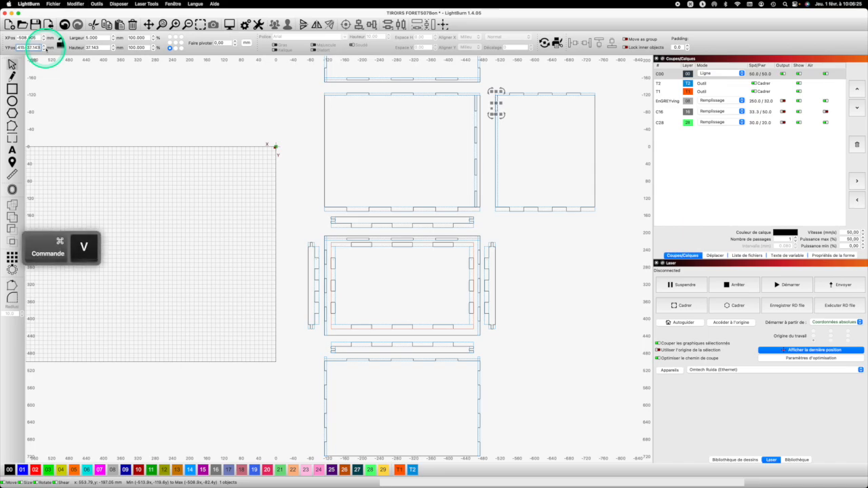
key("Return")
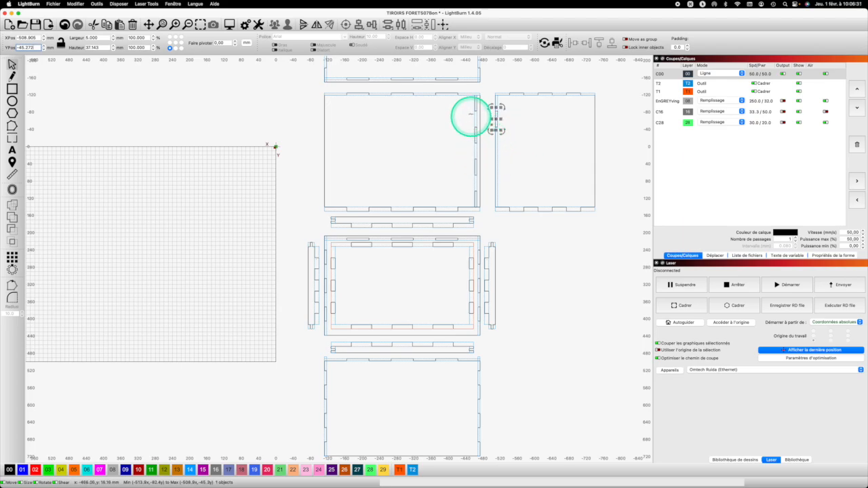
Step: Group the large panel's right slot column with its guide strip and place a copy flush against the panel's left edge
left_click_drag(468, 90, 480, 211)
left_click(275, 25)
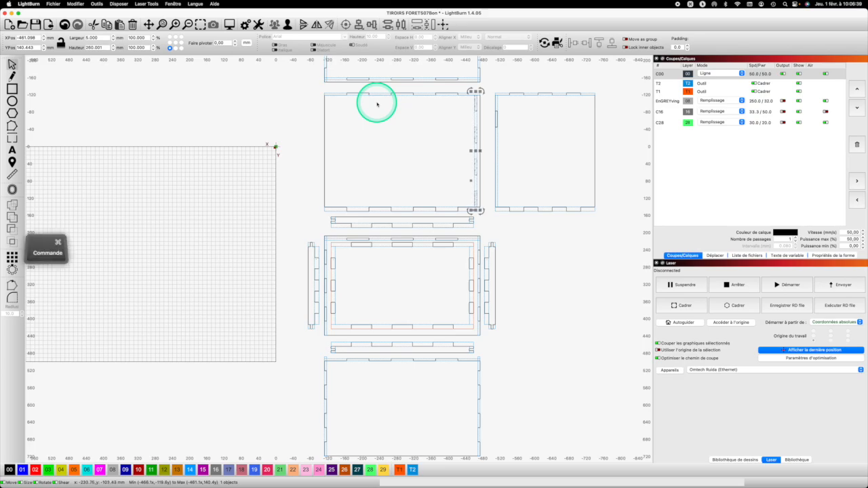
key("super+c")
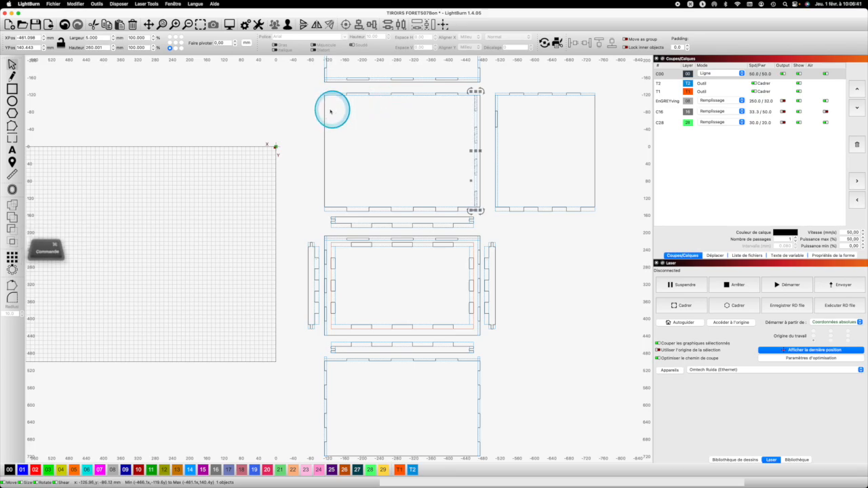
key("super+v")
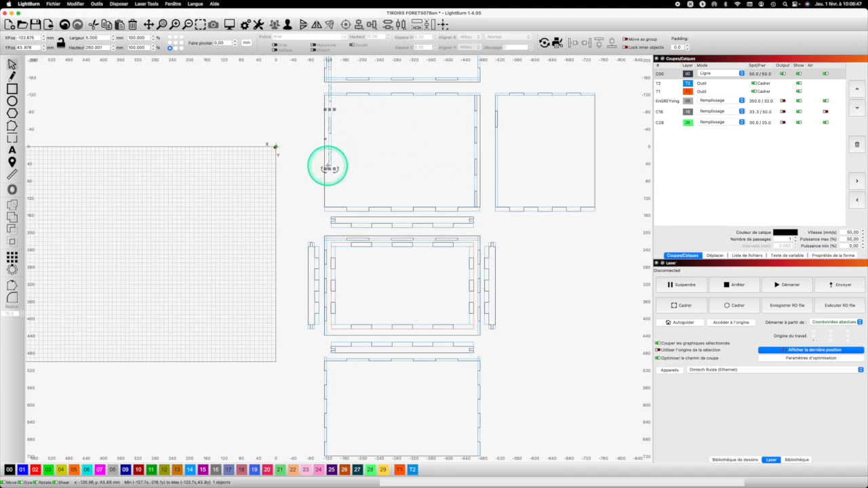
left_click_drag(329, 166, 325, 205)
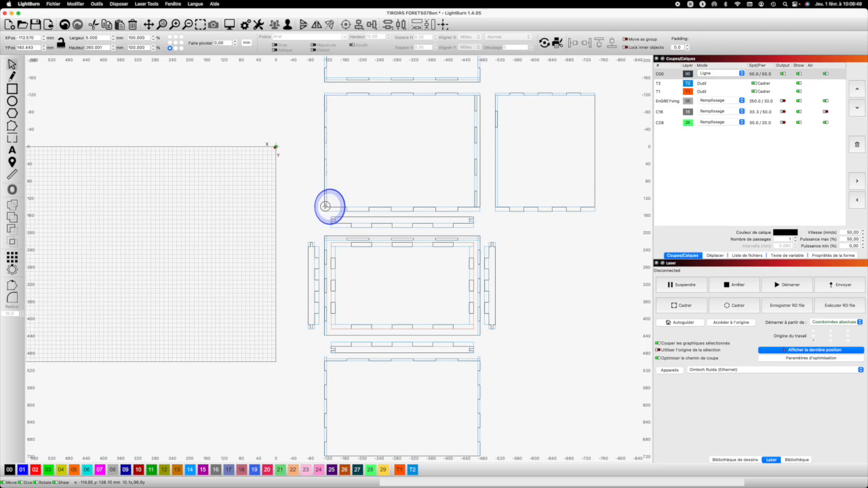
left_click(407, 171)
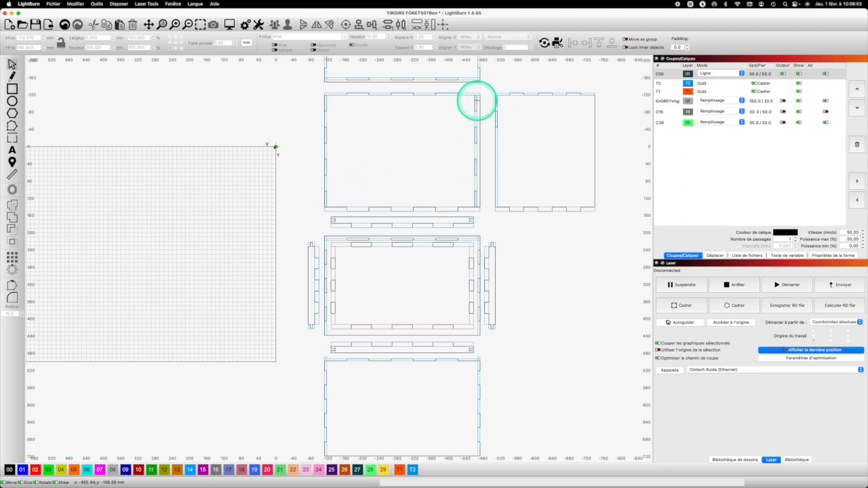
Step: Move the large panel's original grouped slot column outward so it sits flush with the panel's right edge
left_click(477, 100)
left_click_drag(476, 94, 479, 95)
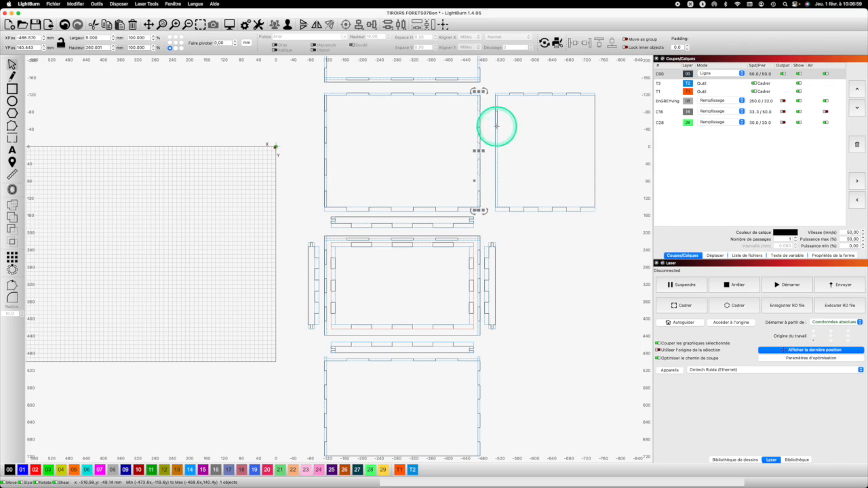
Step: Array the 231 mm wide panel's slot rectangle in one column of 3 rows with a vertical spacing of 37.143 mm
left_click(495, 125)
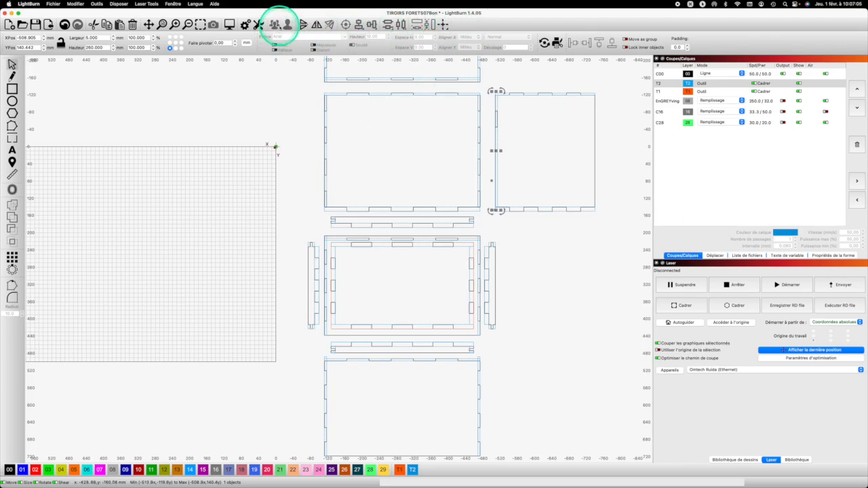
left_click(515, 132)
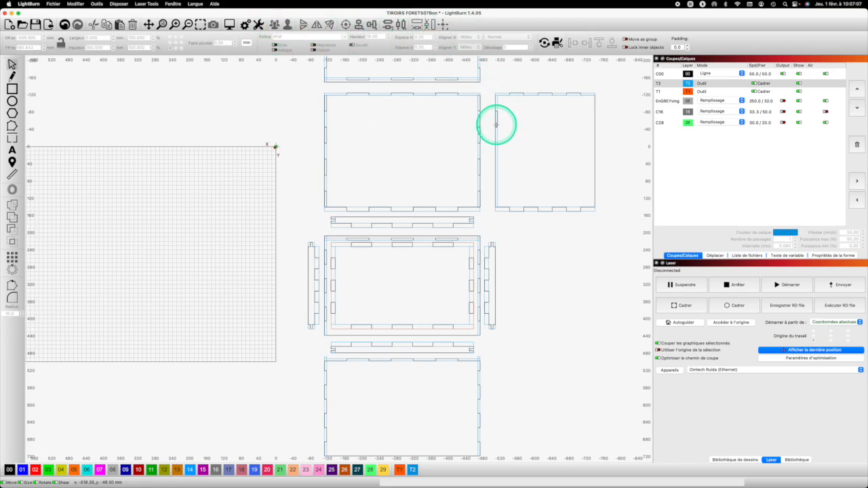
left_click(496, 127)
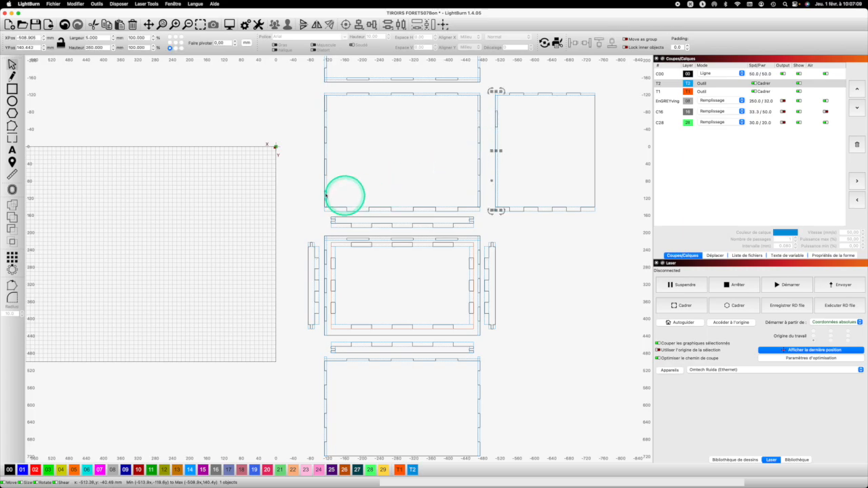
scroll(480, 132, "up", 5)
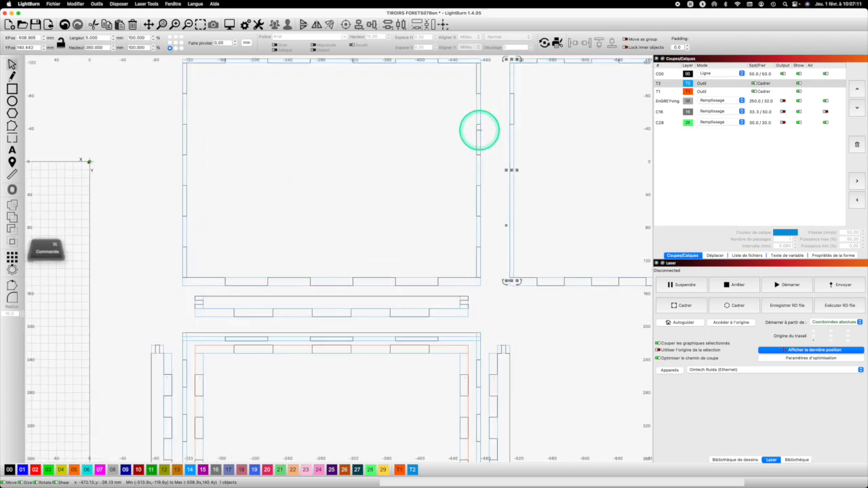
left_click(519, 123)
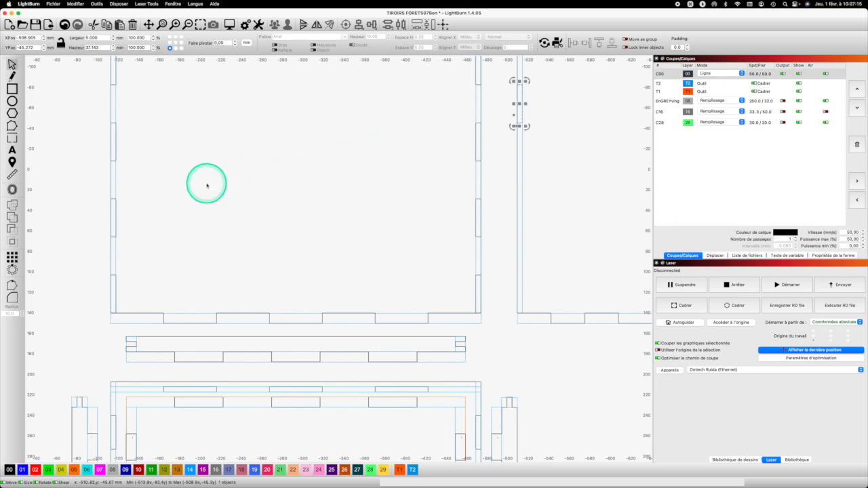
left_click(12, 256)
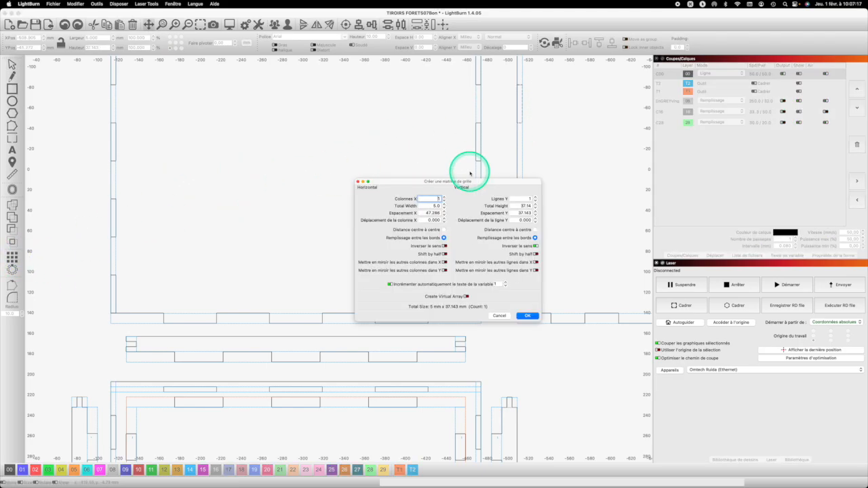
left_click(527, 198)
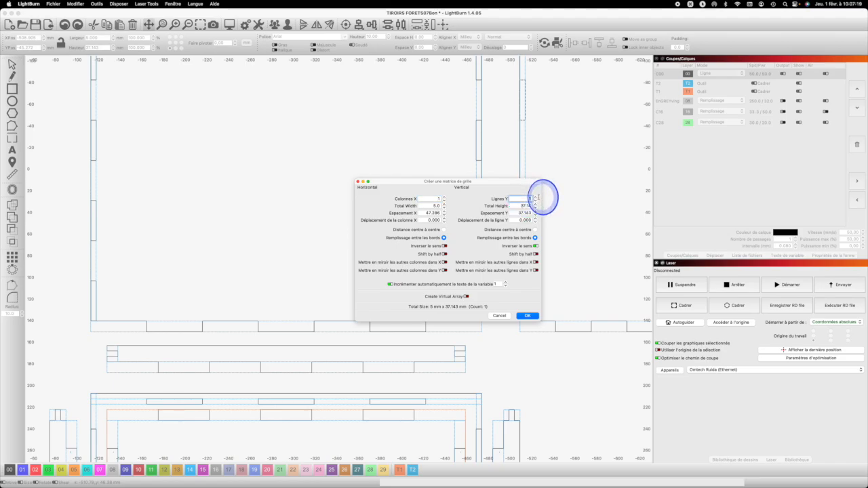
type("3")
key("Return")
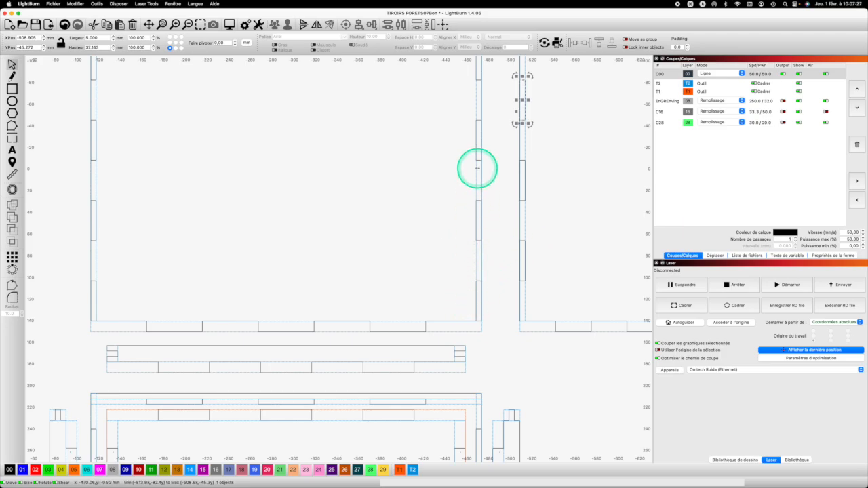
Step: Move the 231 mm wide panel's three slots and their guide strip 5 mm inward to X position -513.905 mm
left_click(478, 169)
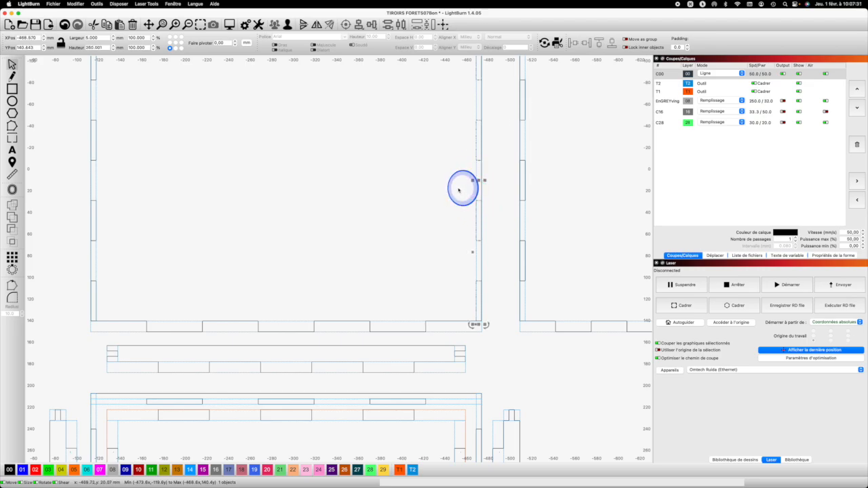
key("Escape")
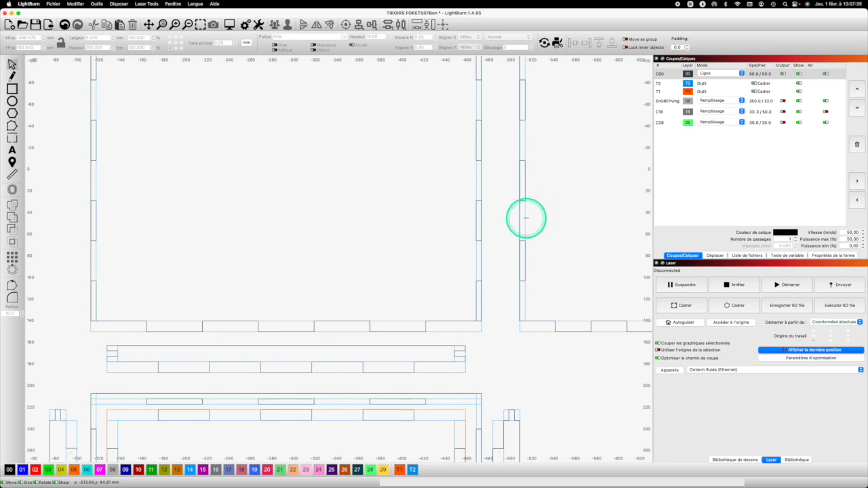
left_click(525, 318)
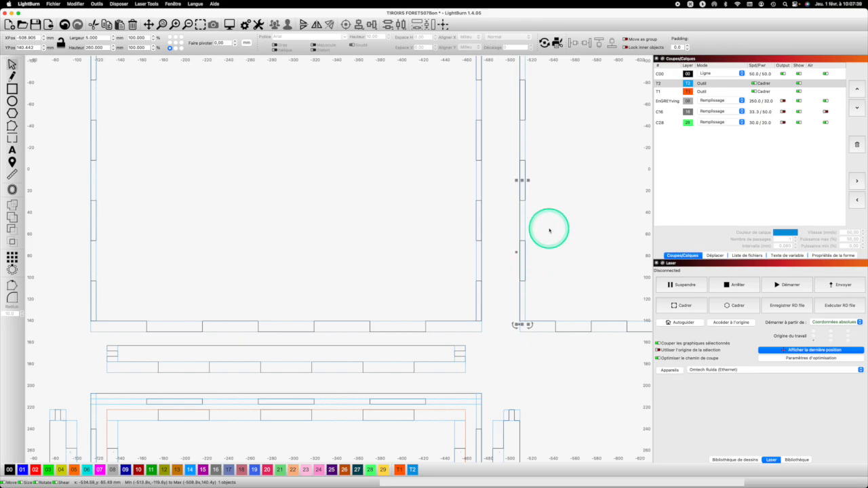
scroll(549, 230, "down", 1)
scroll(549, 231, "down", 2)
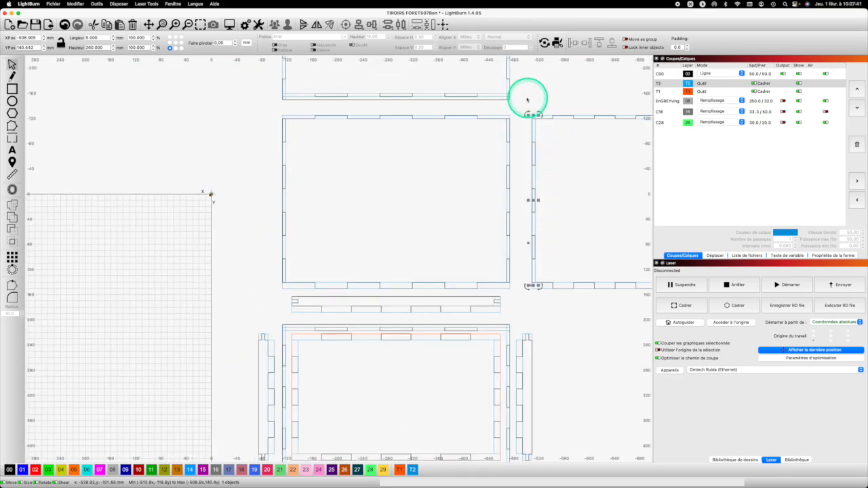
left_click_drag(524, 103, 535, 297)
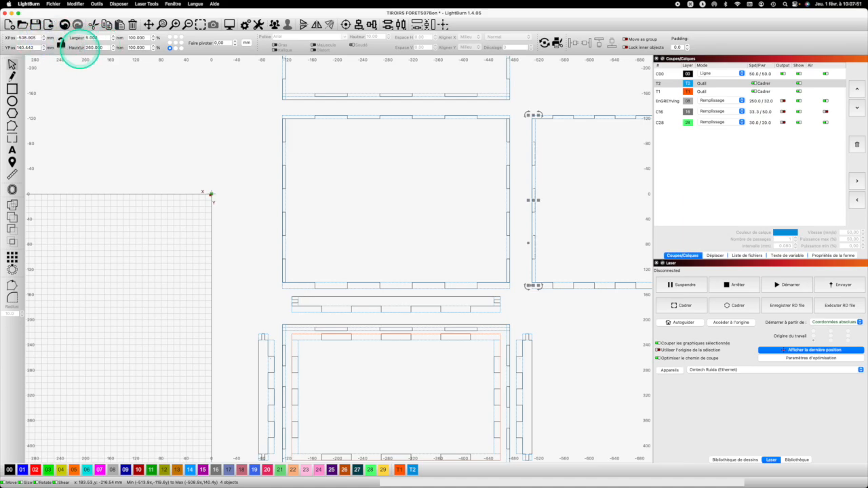
type("+5")
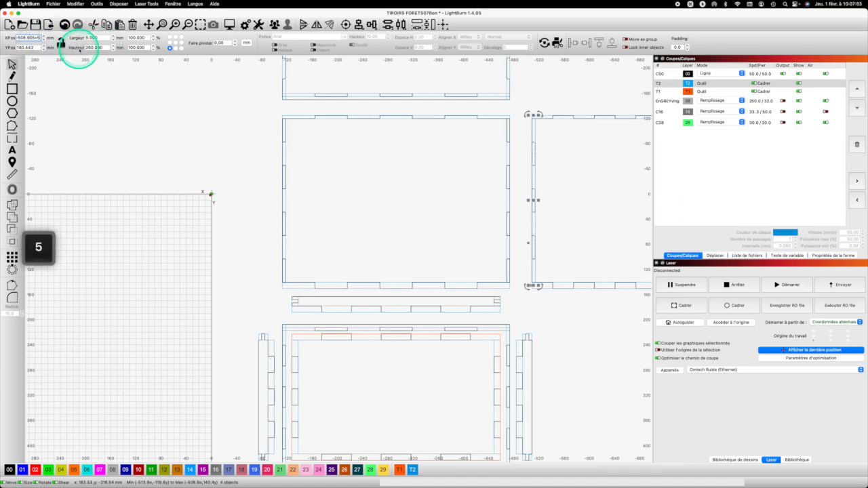
key("Return")
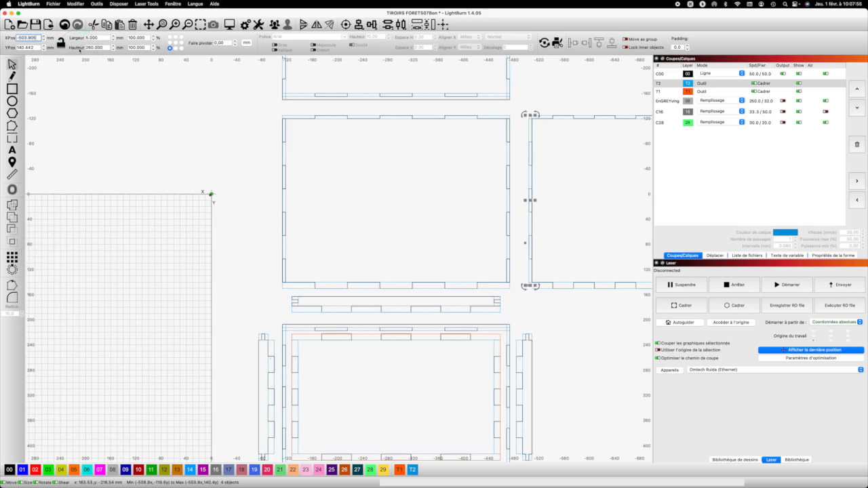
key("BackSpace")
type("5")
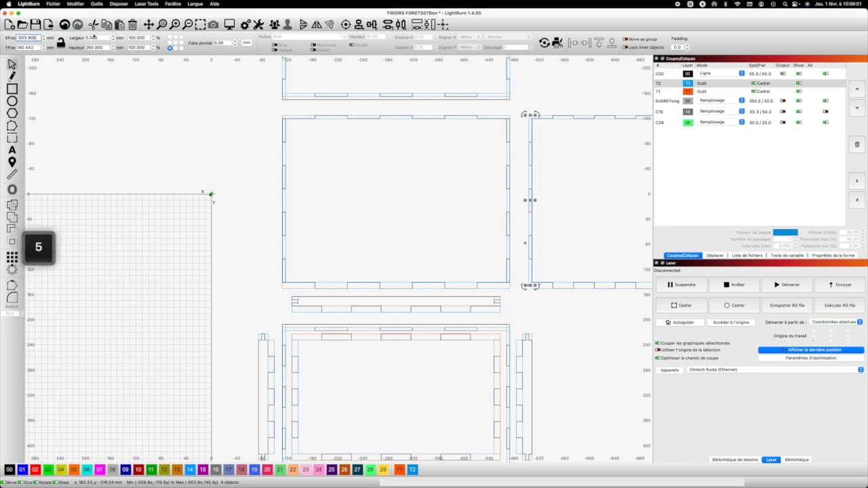
key("BackSpace")
type("1")
key("Return")
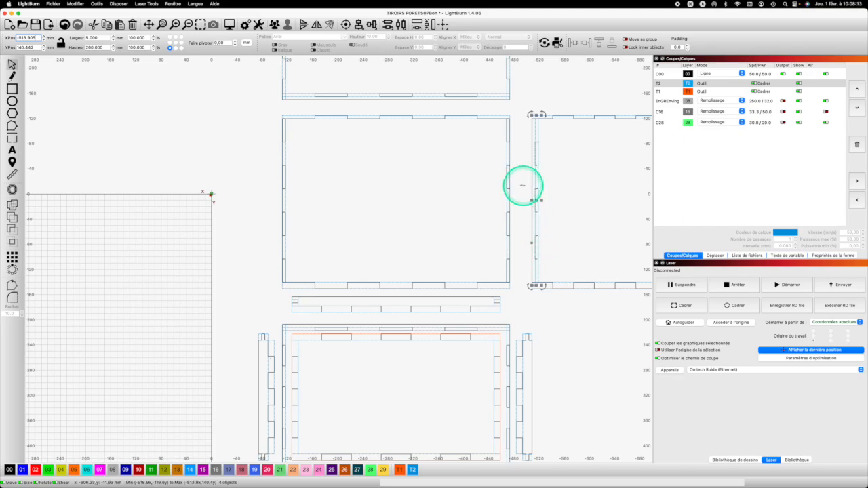
left_click(521, 187)
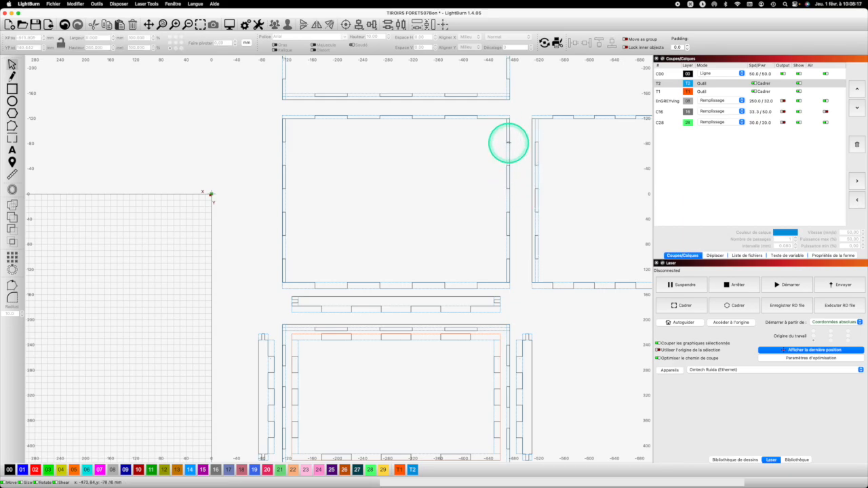
Step: Ungroup the slot column on the large panel's right edge and group its four slot rectangles together
left_click(507, 142)
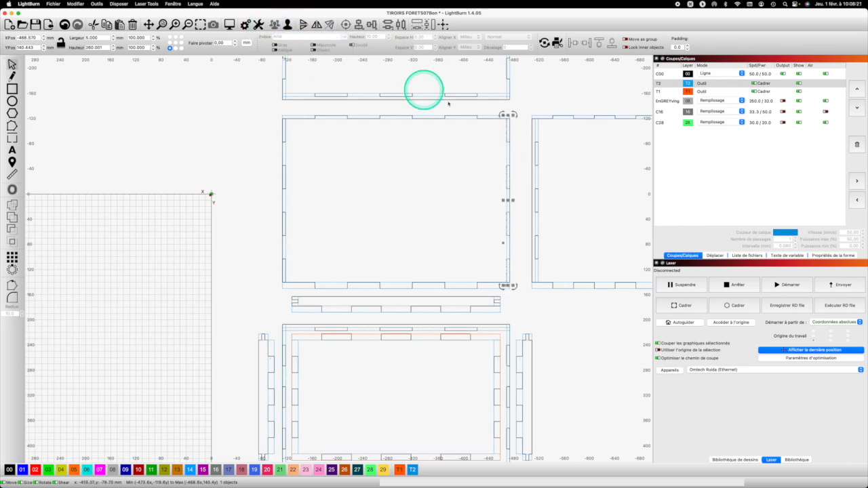
key("Escape")
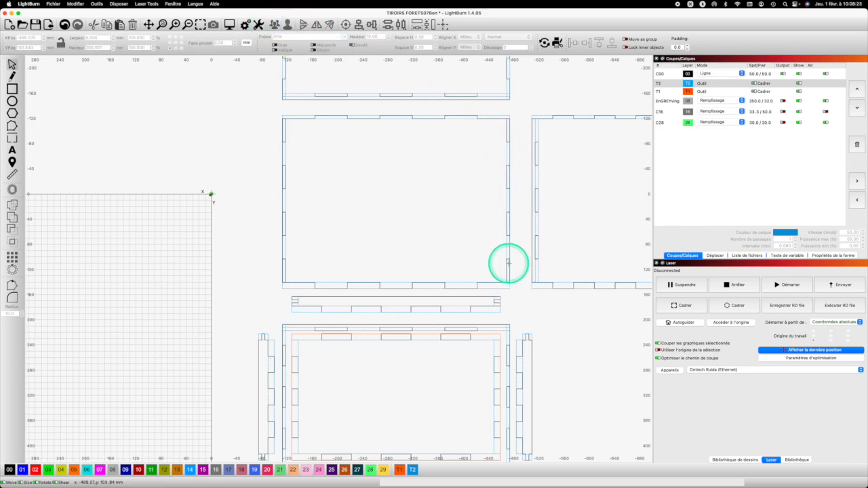
left_click_drag(508, 264, 512, 130)
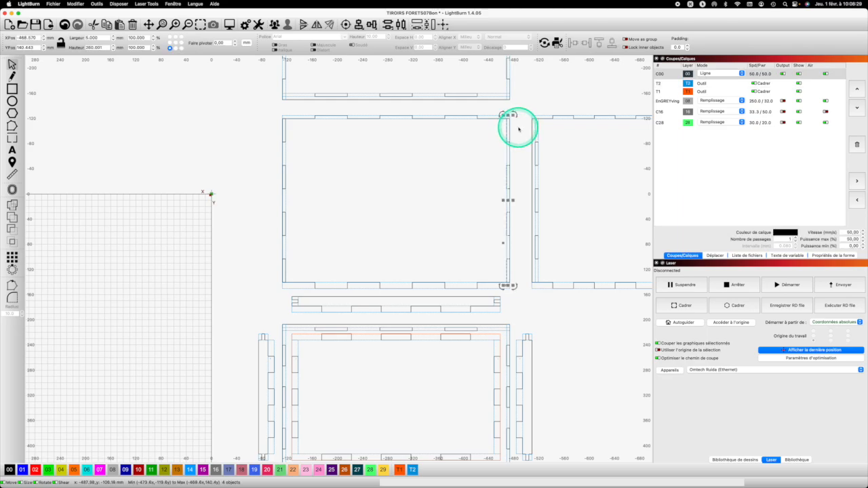
left_click(274, 25)
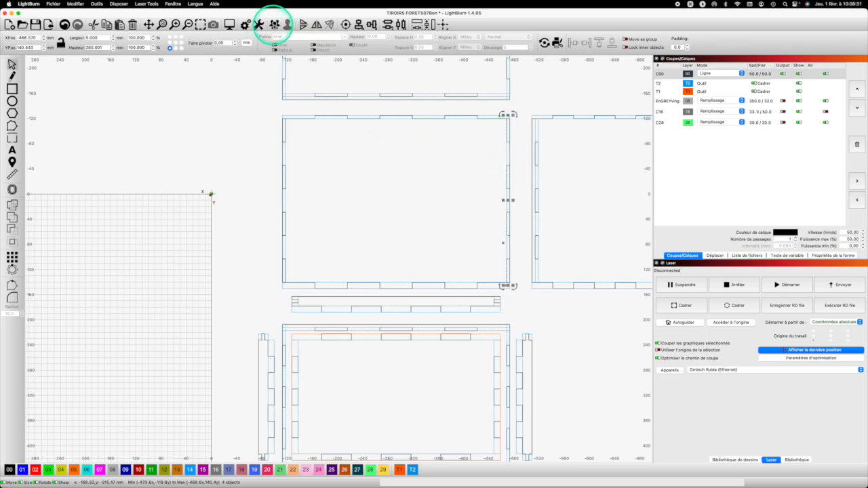
Step: Try to subtract the grouped slot rectangles from the large panel's right edge
left_click(477, 285, "shift")
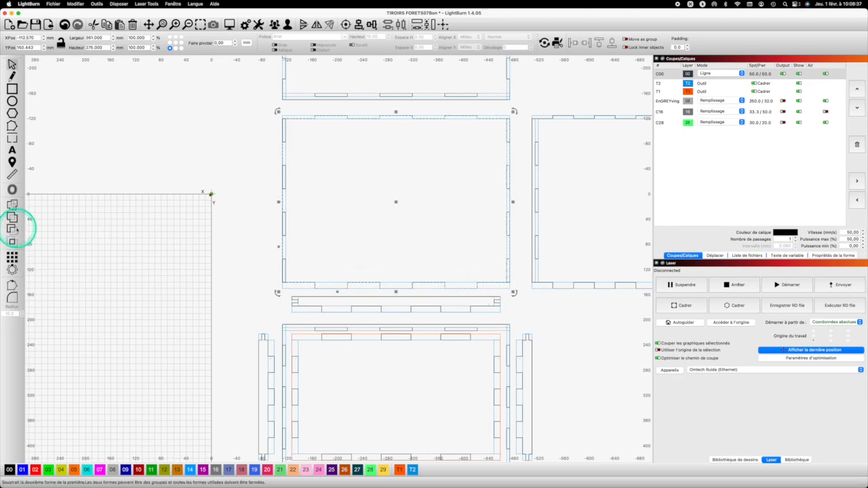
left_click(12, 230)
key("super+z")
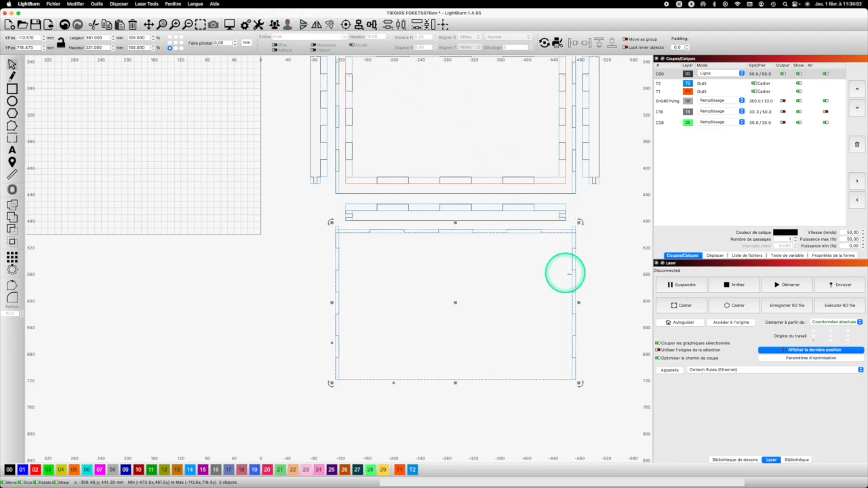
Step: Subtract the right and left grouped slot columns from the lower panel, trimming 5 mm off each side
left_click(581, 277)
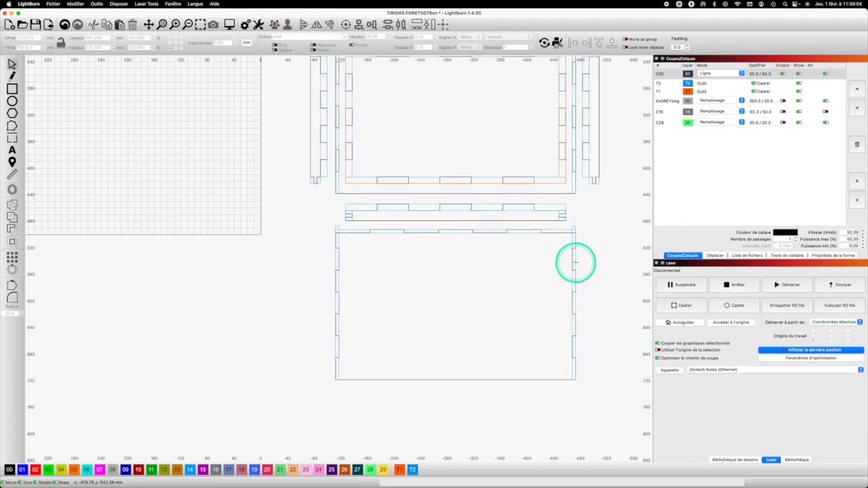
left_click(549, 377)
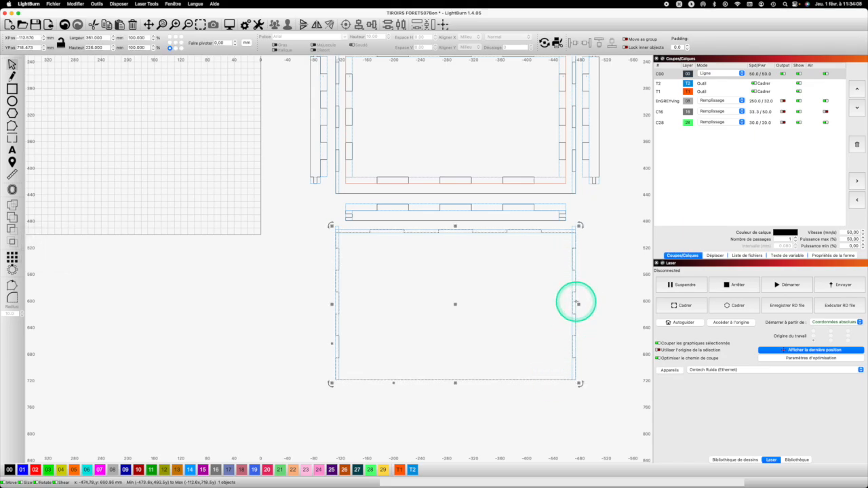
left_click(577, 303, "shift")
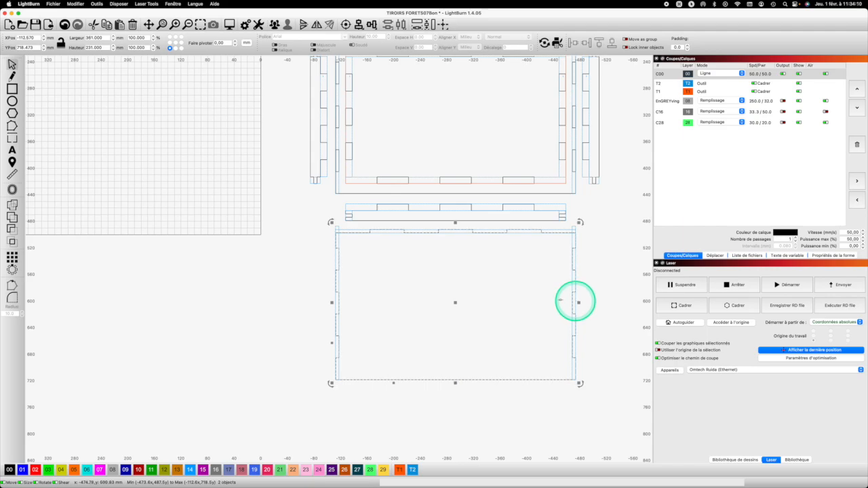
left_click(13, 230)
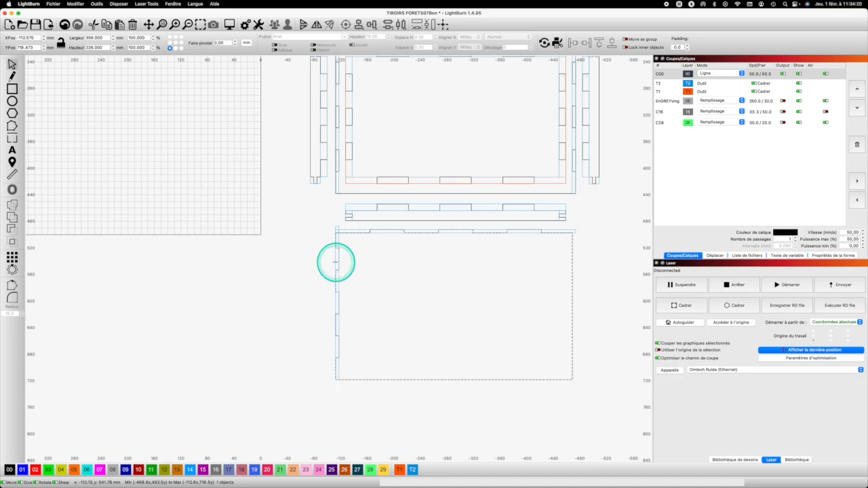
left_click(336, 263, "shift")
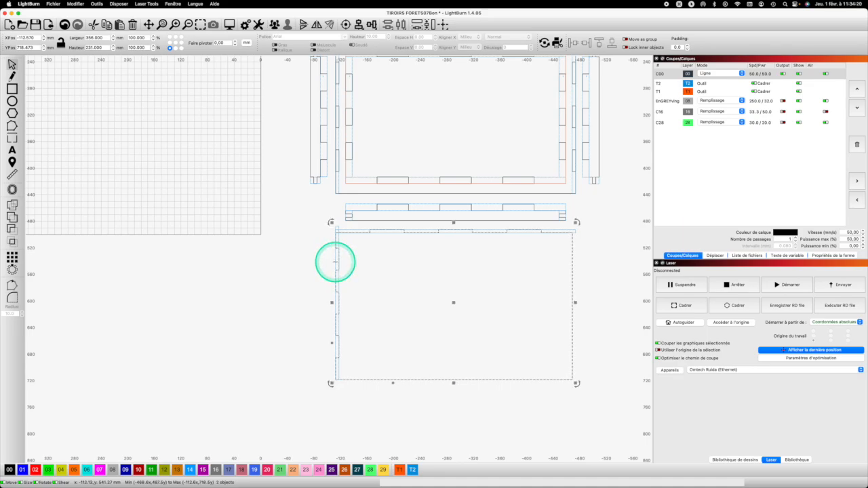
left_click(12, 229)
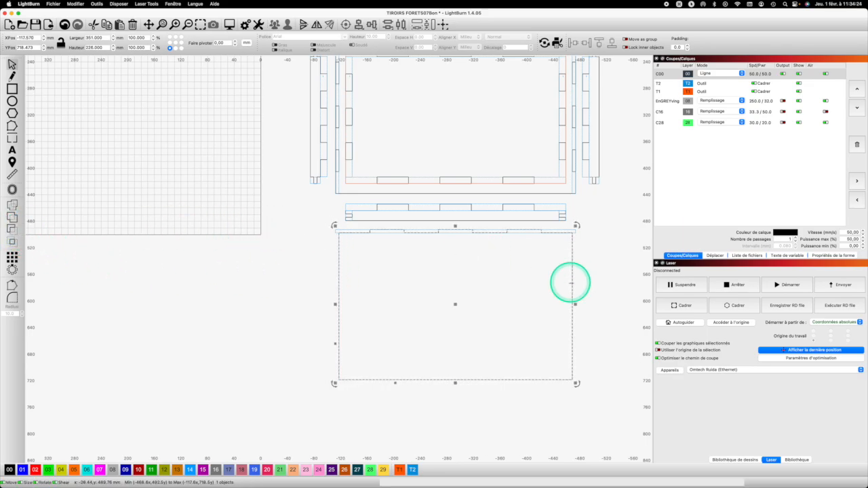
Step: Copy the middle panel's right-hand grouped slot column and paste one copy at each side of the lower panel
left_click(573, 166)
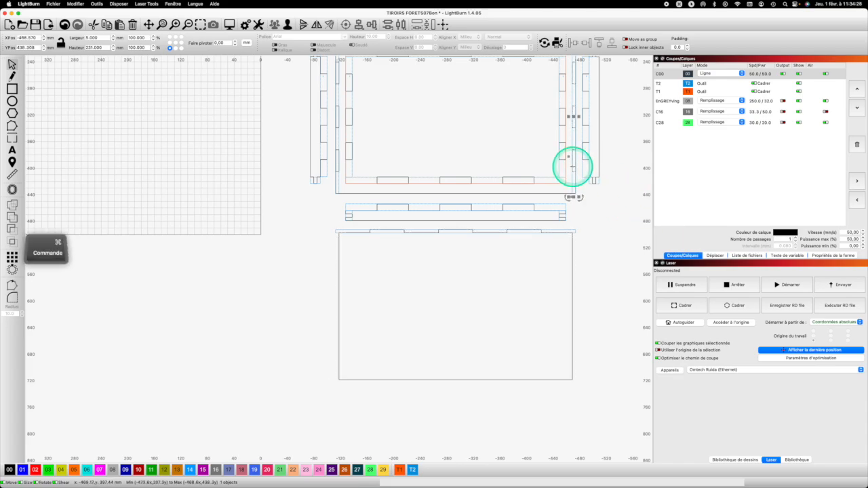
key("super+c")
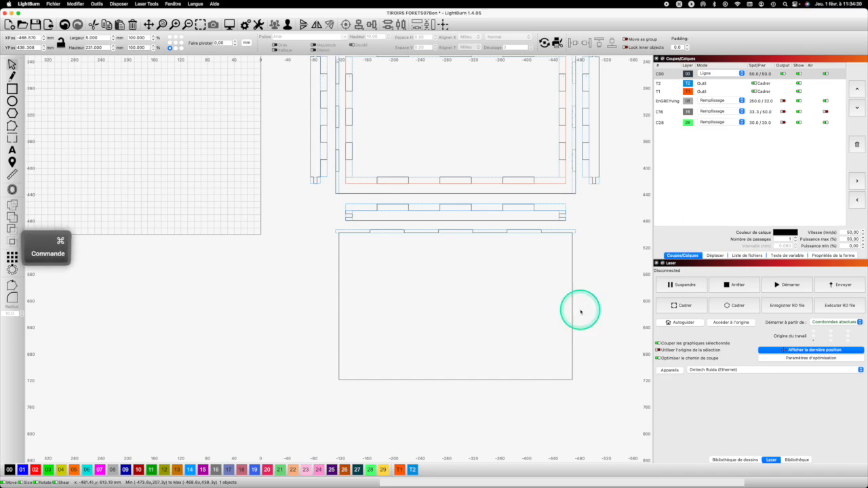
key("super+v")
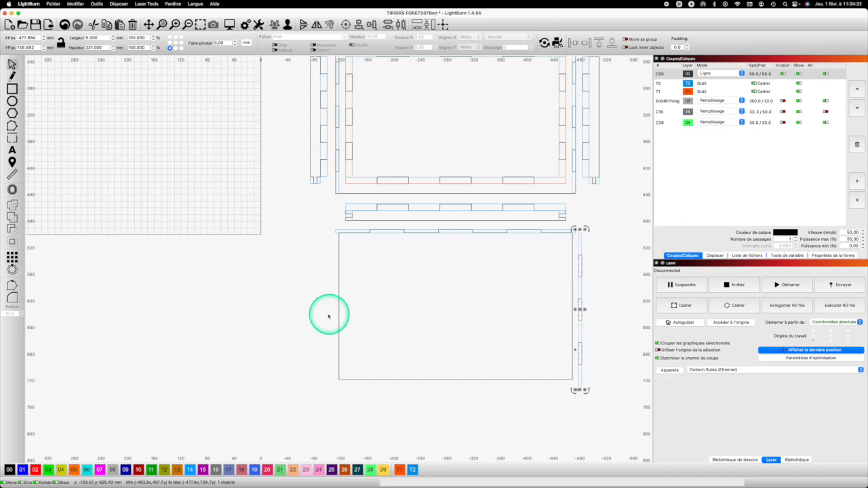
key("super+v")
Step: Move the pasted slot columns against the lower panel's sides, the right one at X position -468.570 mm and the left one at -112.570 mm
scroll(380, 294, "down", 4)
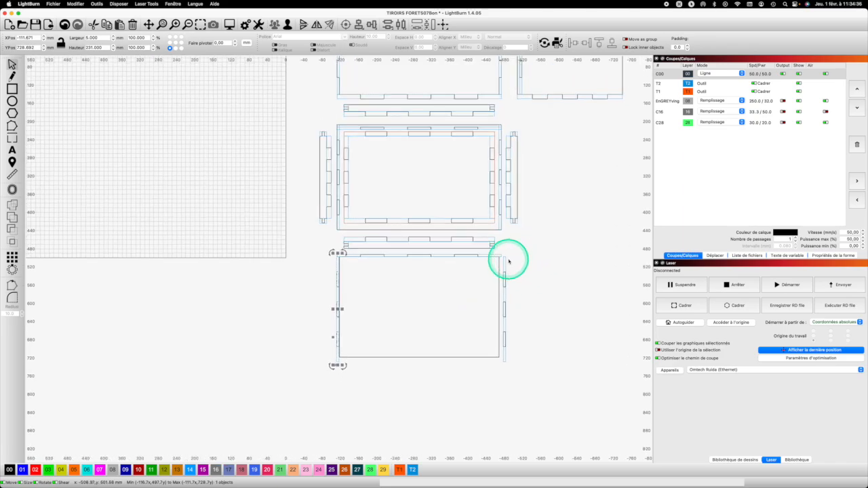
scroll(482, 263, "up", 3)
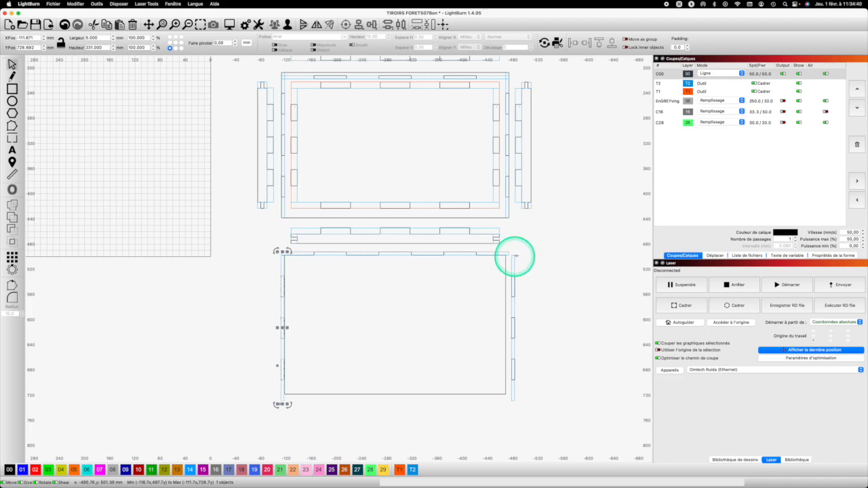
left_click_drag(515, 255, 507, 252)
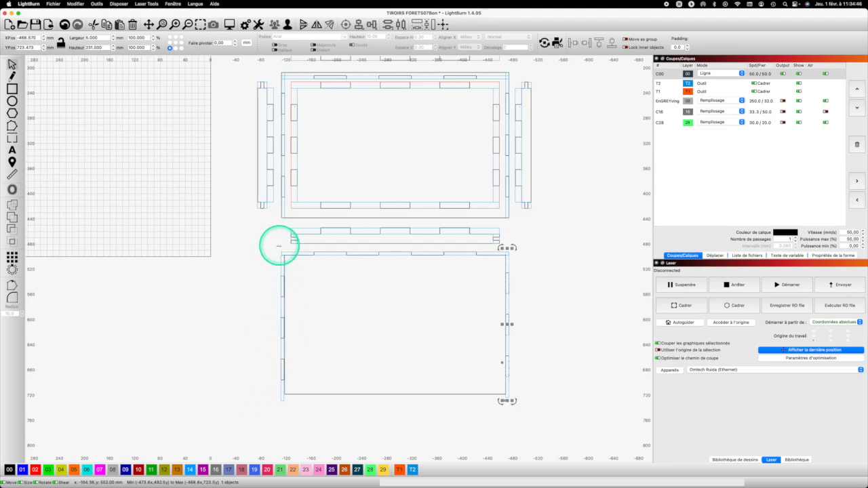
left_click(280, 258)
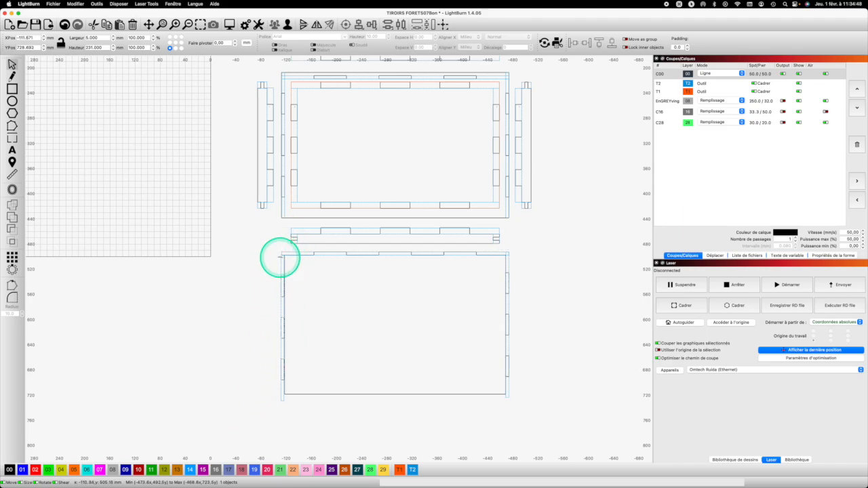
left_click(283, 253)
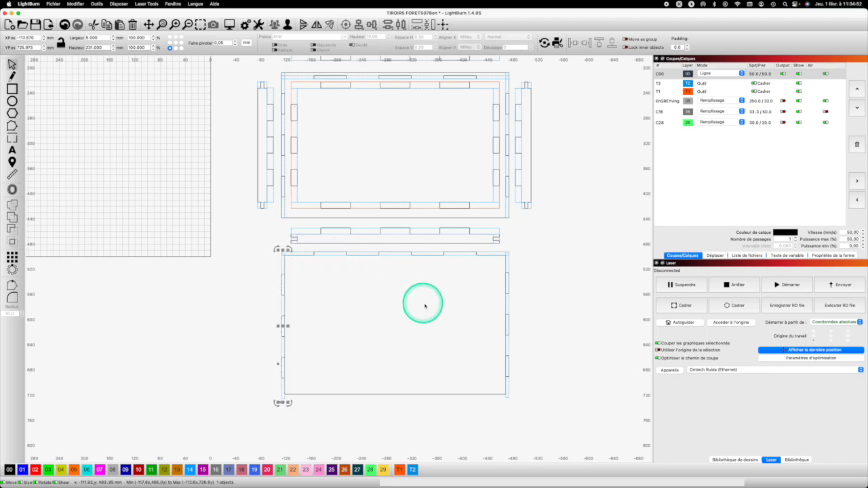
Step: Ungroup the pasted slot columns on the right and left sides of the lower panel
left_click(510, 349)
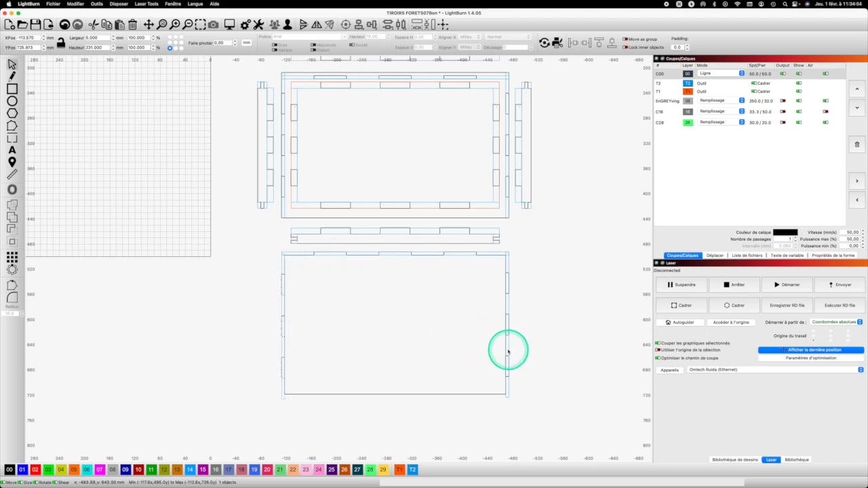
left_click(510, 348)
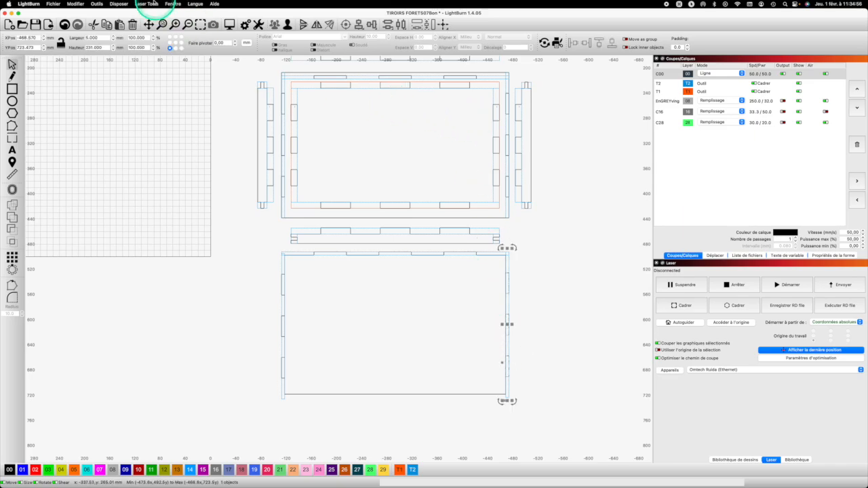
left_click(288, 25)
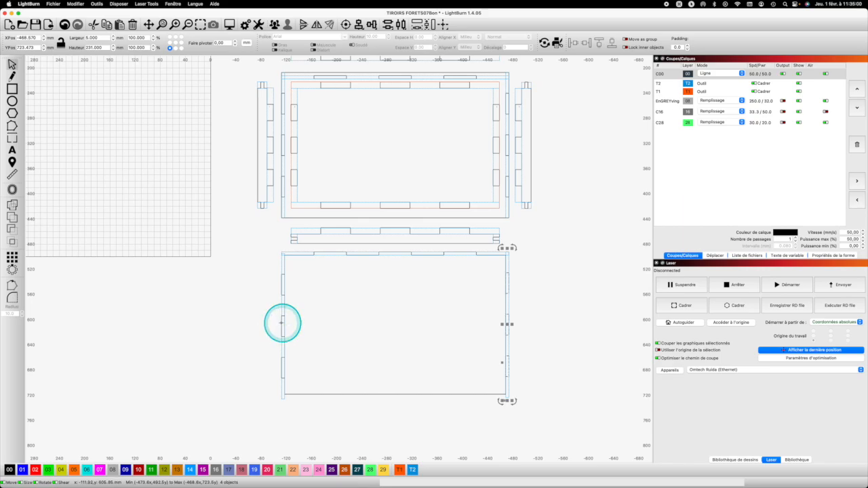
left_click(282, 322)
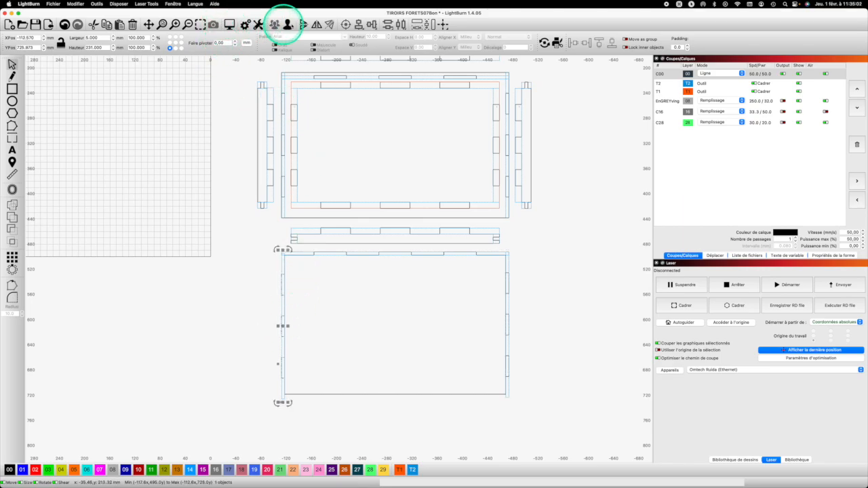
left_click(288, 25)
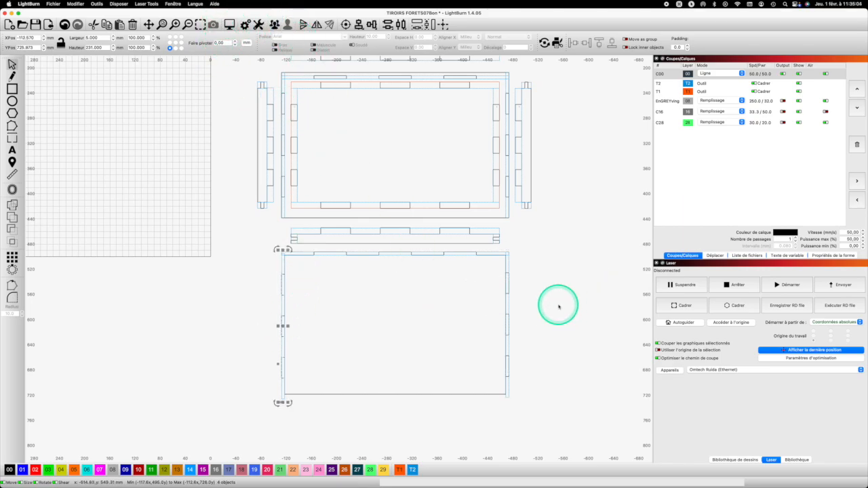
Step: Unite the three right-hand rectangles with the lower panel outline to form tabs along its right edge
left_click(507, 291)
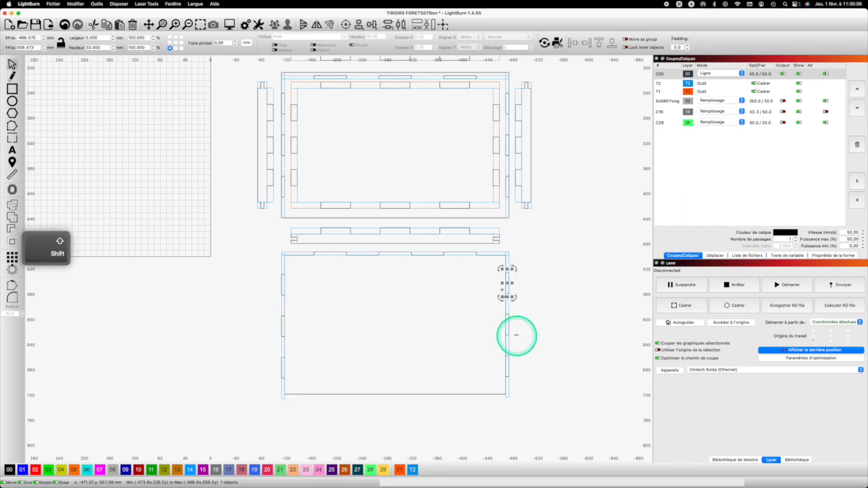
left_click(507, 352, "shift")
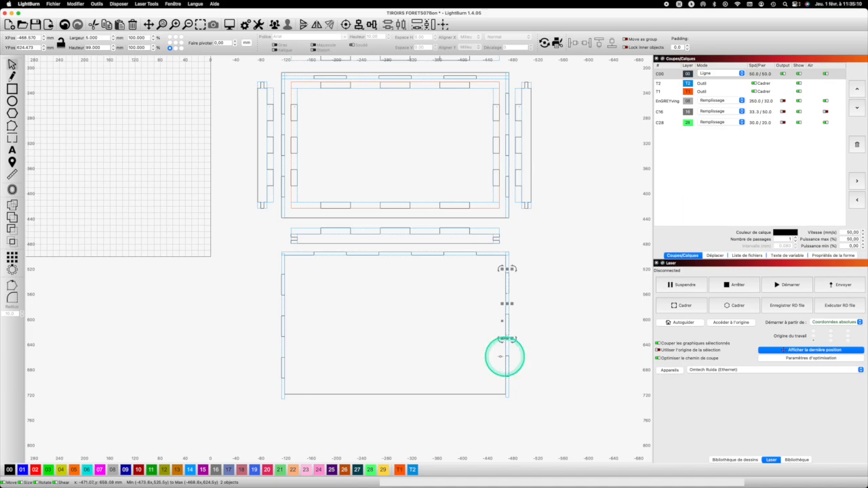
left_click(507, 376, "shift")
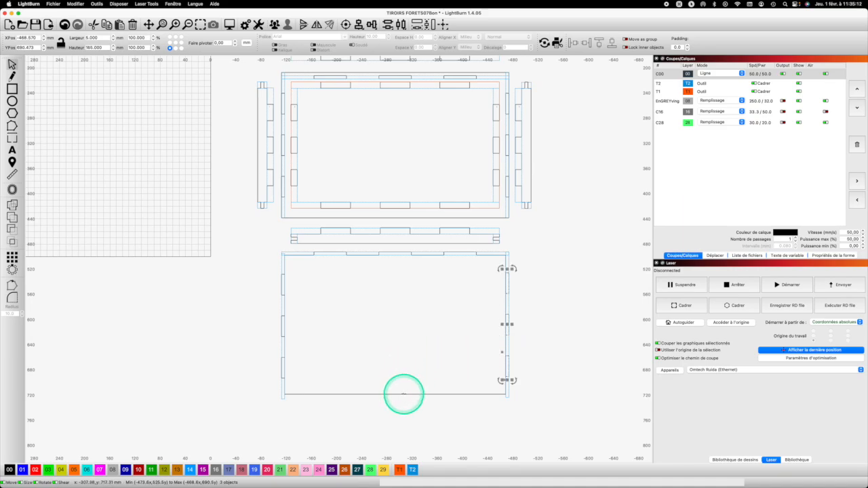
left_click(403, 394, "shift")
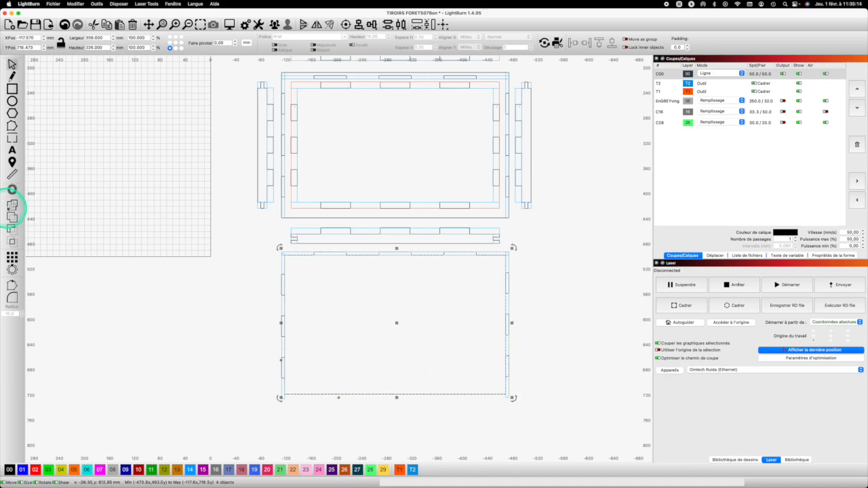
left_click(12, 204)
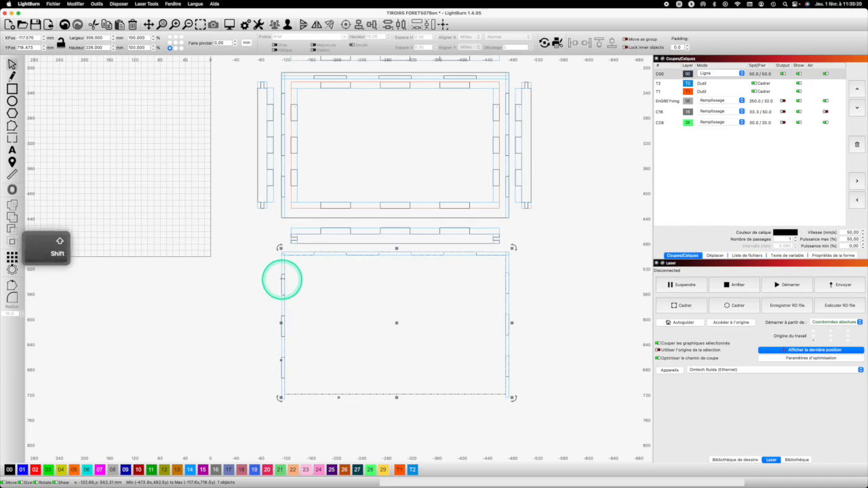
Step: Add the three left-hand tab rectangles to the selection together with the lower panel outline
left_click_drag(282, 274, 282, 273)
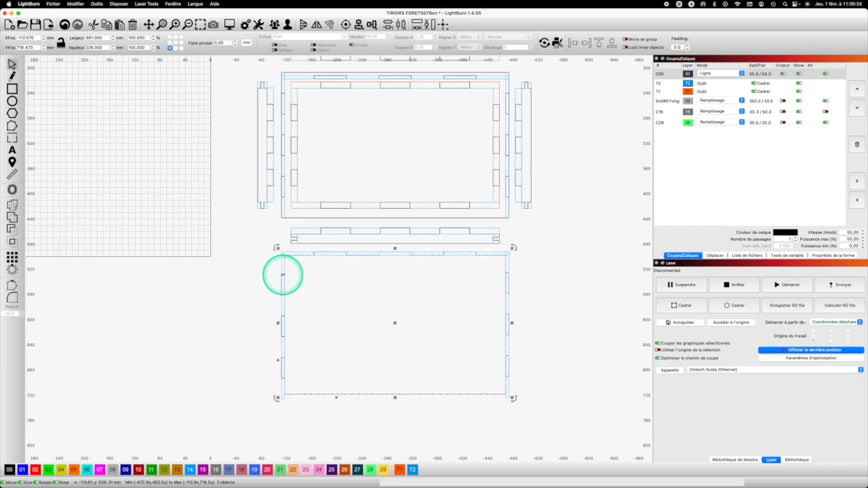
left_click(285, 321, "shift")
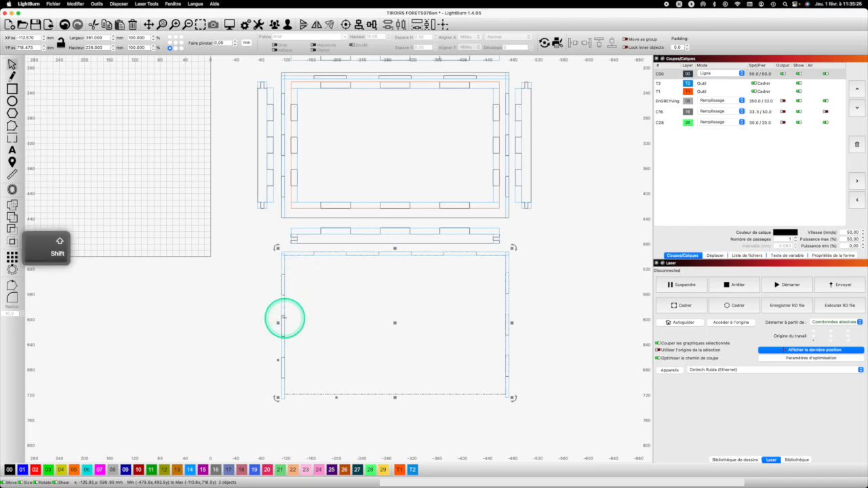
left_click(283, 333, "shift")
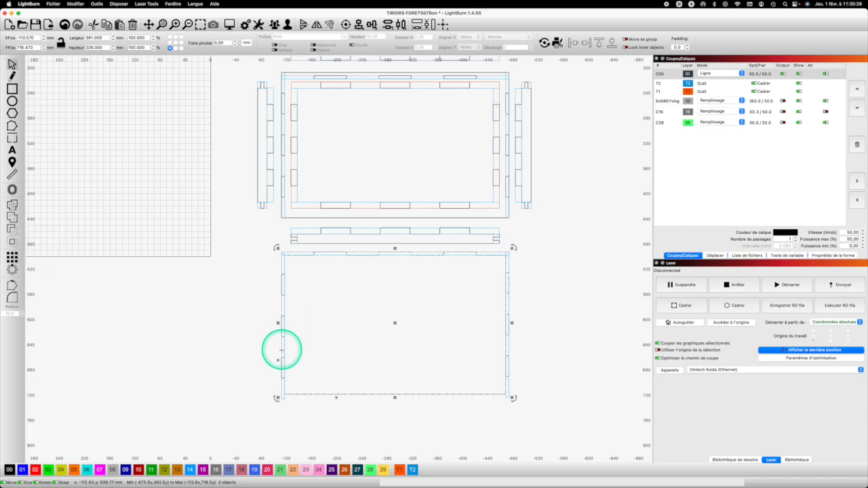
left_click(281, 359, "shift")
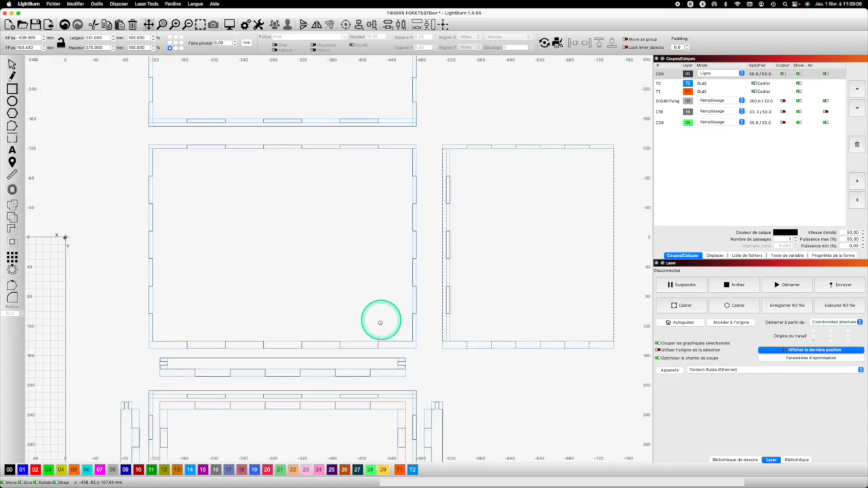
Step: Draw a rectangle about 146 mm wide at the large panel's lower right corner and set its height to 53 mm
scroll(379, 281, "up", 1)
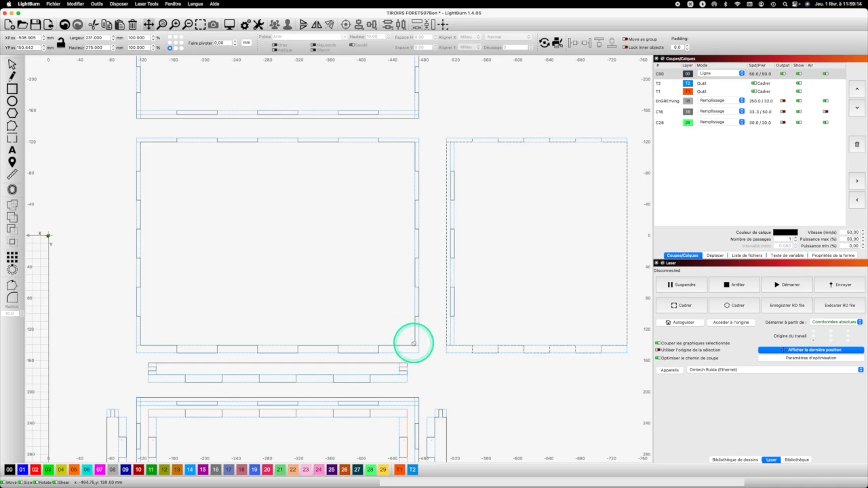
left_click(12, 89)
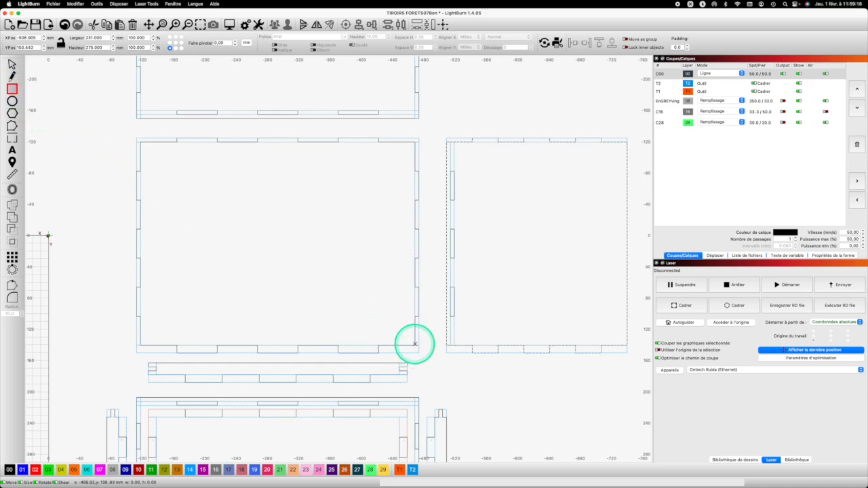
left_click_drag(390, 333, 305, 301)
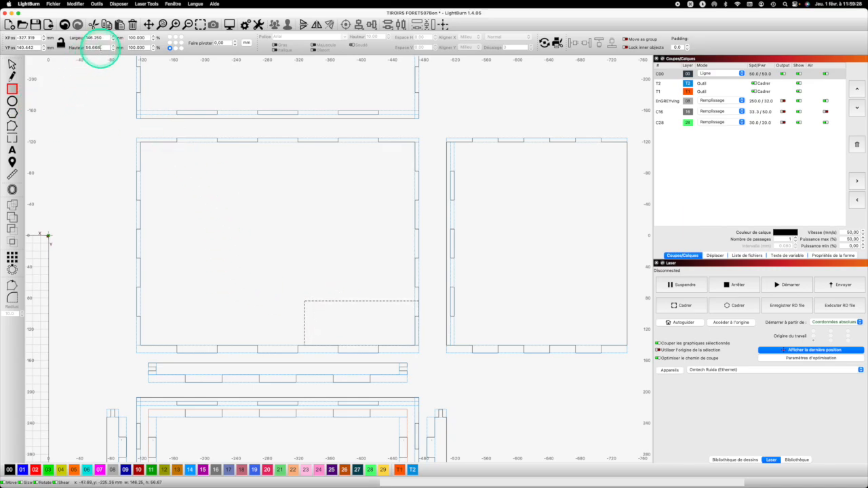
left_click(102, 48)
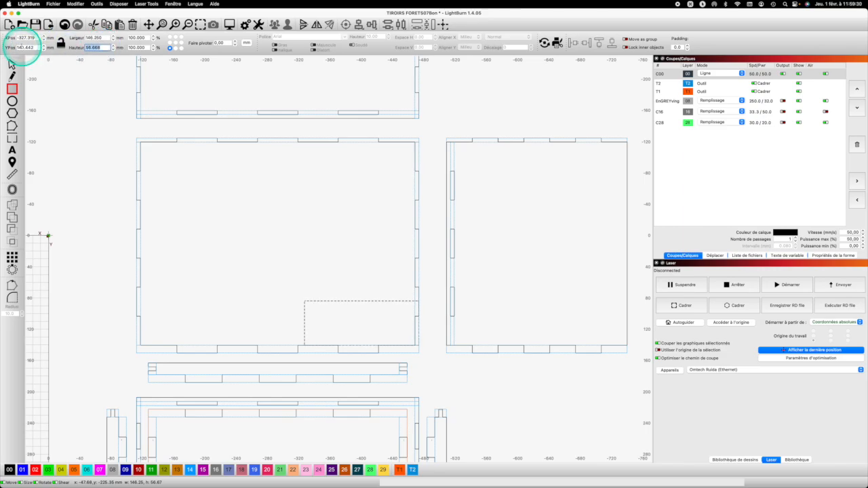
type("53")
key("Return")
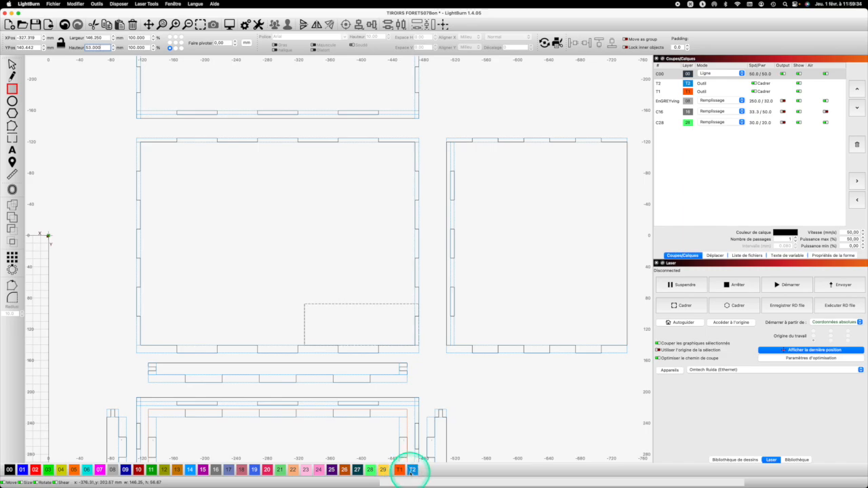
Step: Assign the 53 mm high rectangle at the large panel's lower right corner to tool layer T1
left_click(400, 470)
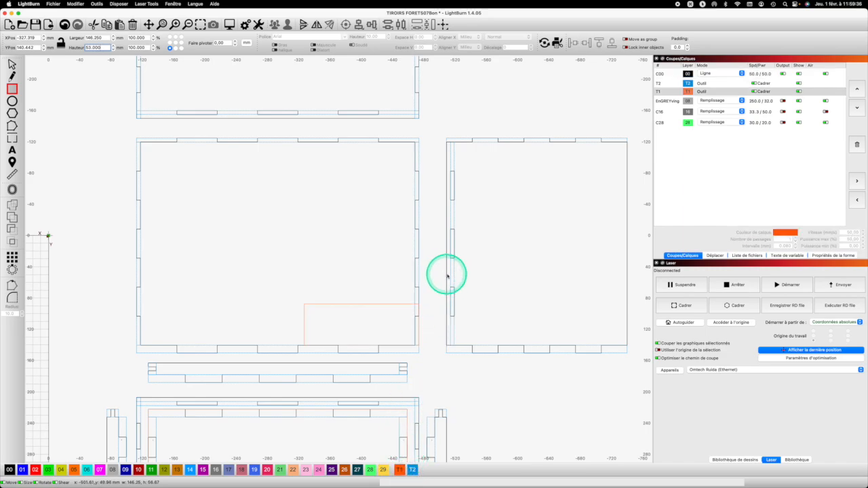
left_click(411, 406)
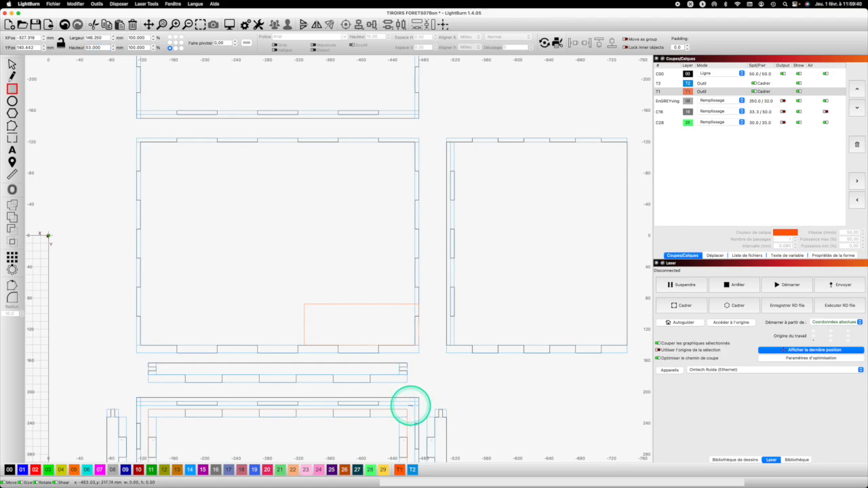
left_click(409, 406)
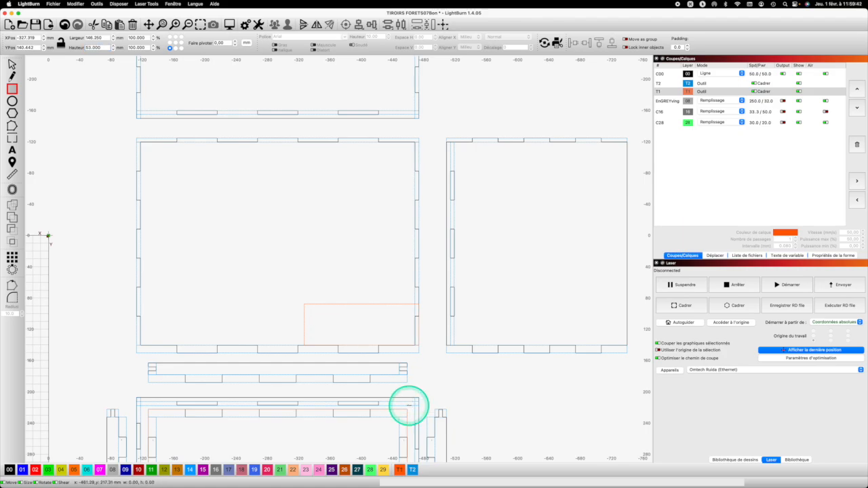
left_click(11, 65)
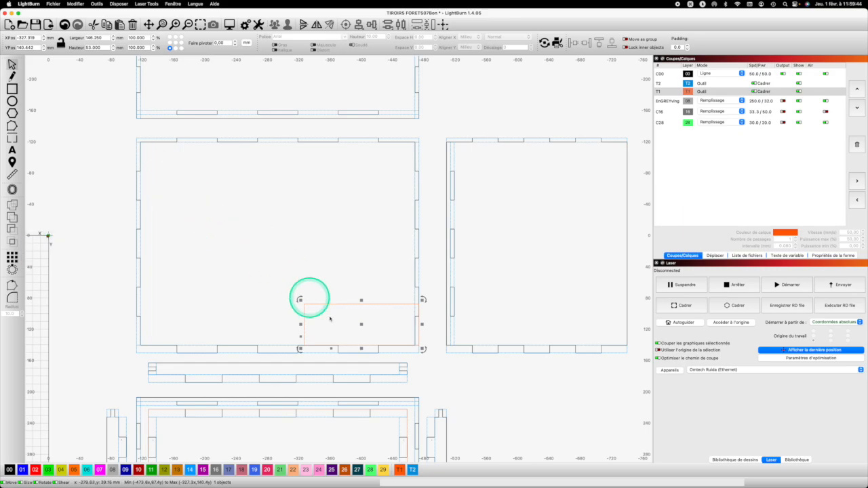
Step: Copy the lower panel's horizontal slot strip and place it across the large panel, resting on the T1 rectangle's top edge
left_click(407, 406)
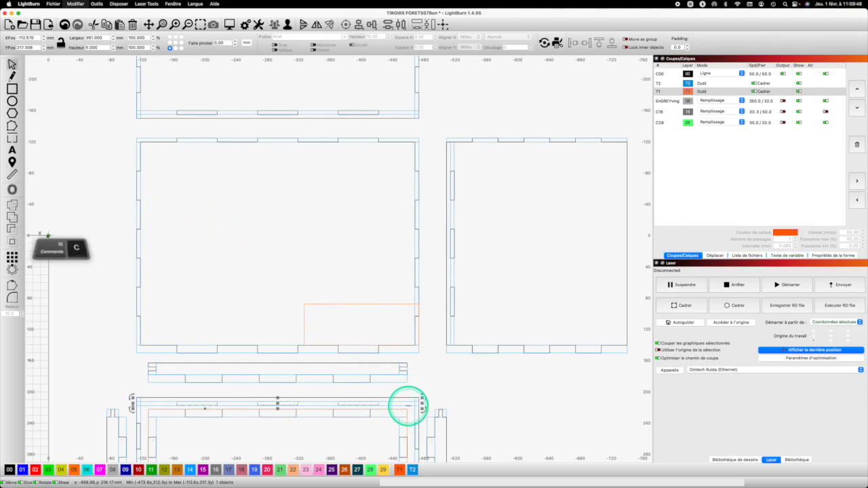
key("super+c")
key("super+v")
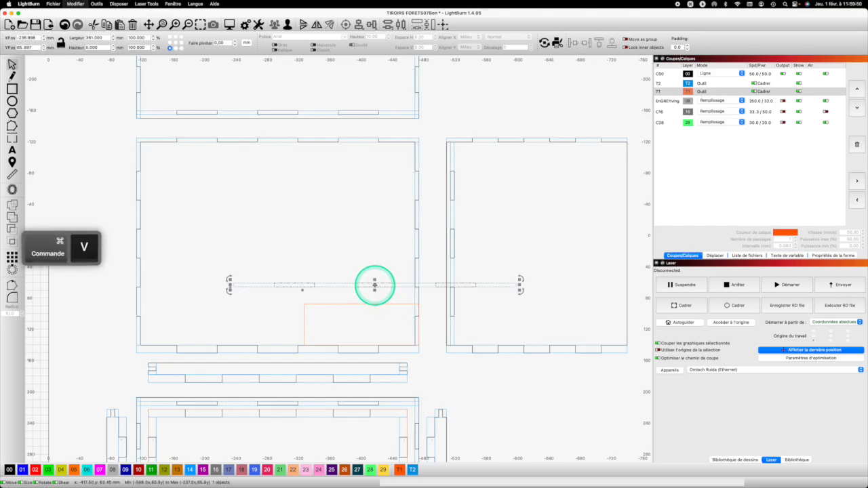
left_click_drag(518, 287, 419, 303)
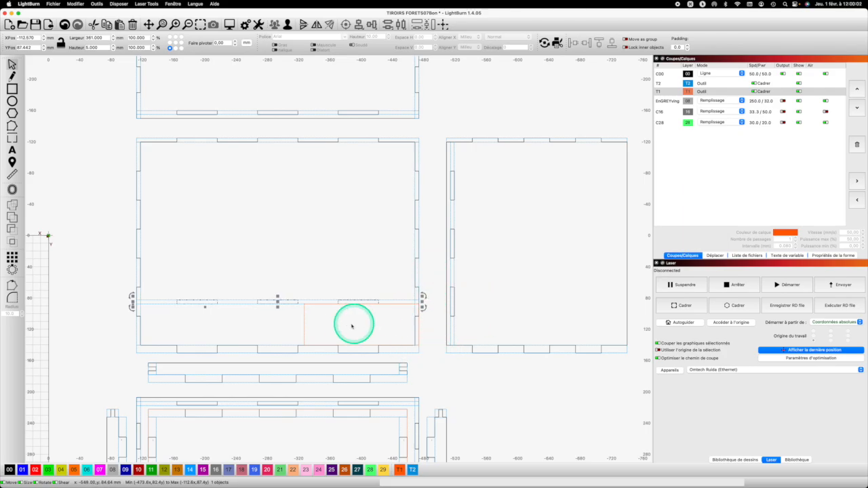
Step: Copy the T1 rectangle into the lower right corner of the right-hand panel
left_click(314, 324)
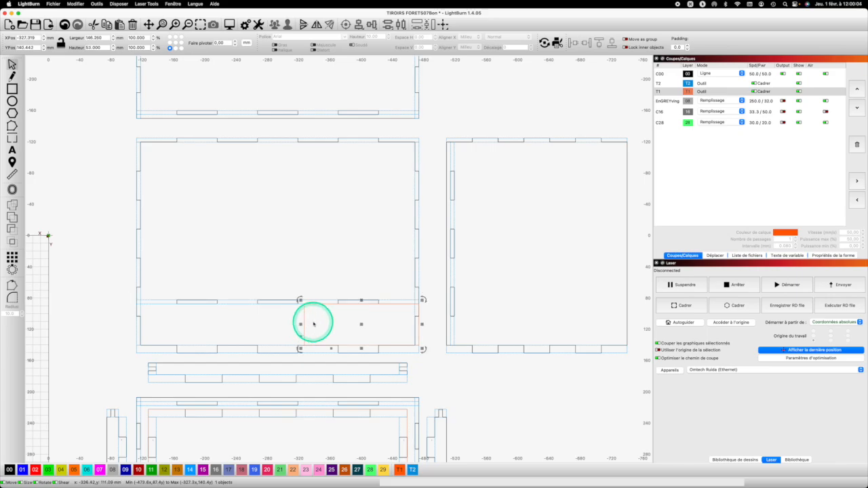
key("super+c")
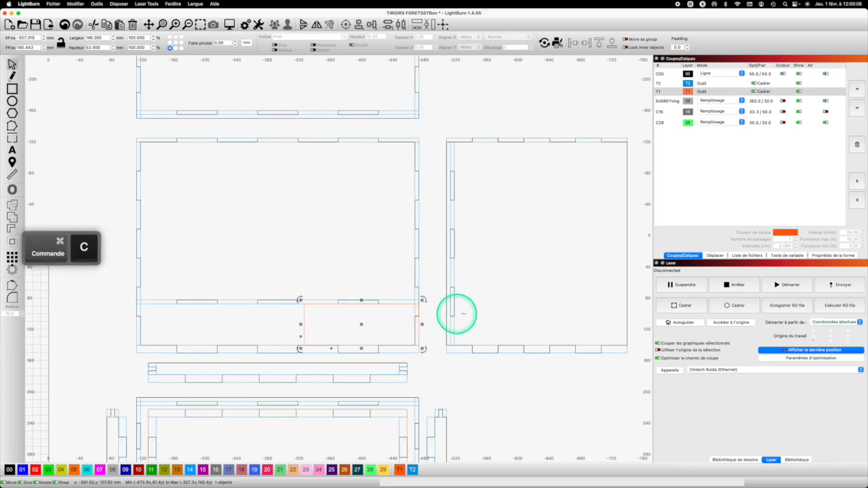
key("super+v")
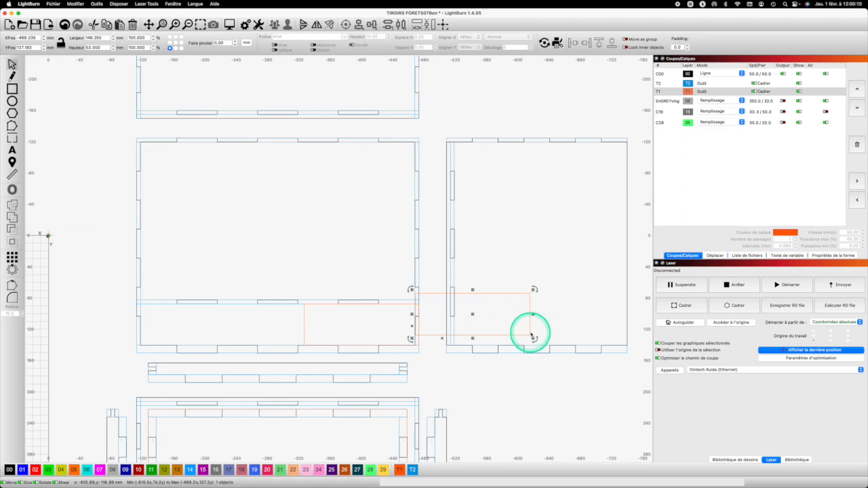
left_click_drag(533, 337, 626, 344)
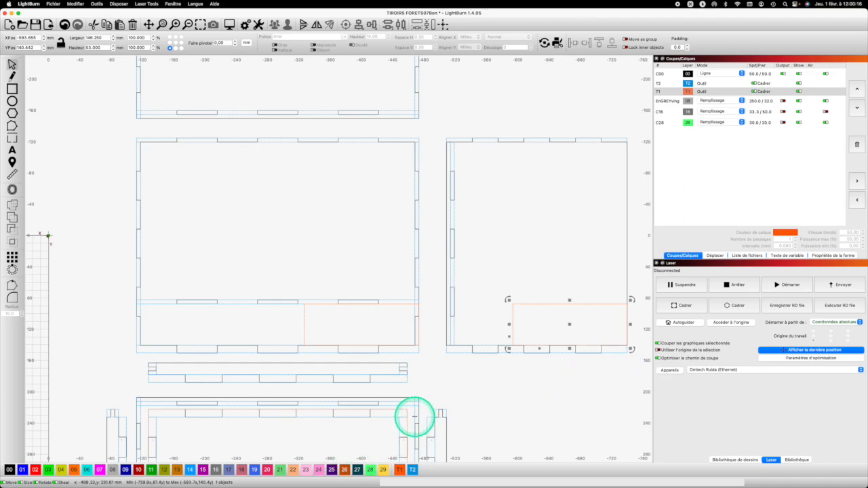
Step: Paste a copy of the lower panel's right-hand vertical slot strip and rotate it by 90 degrees
key("super+c")
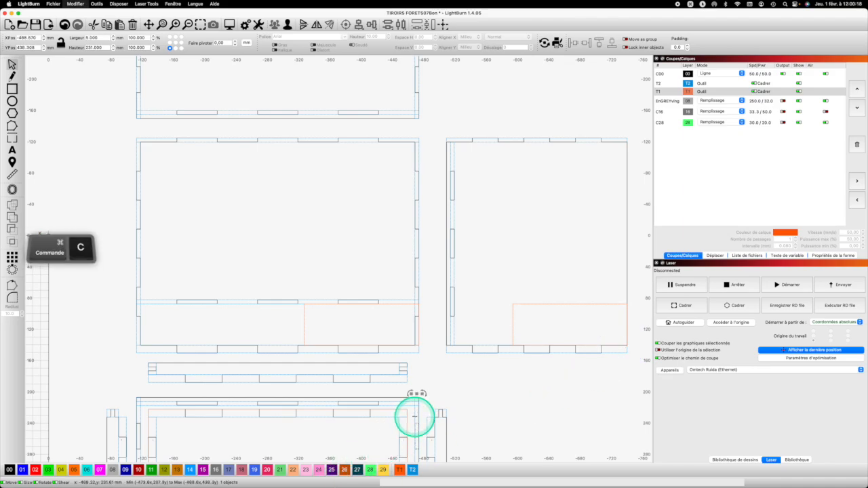
key("super+v")
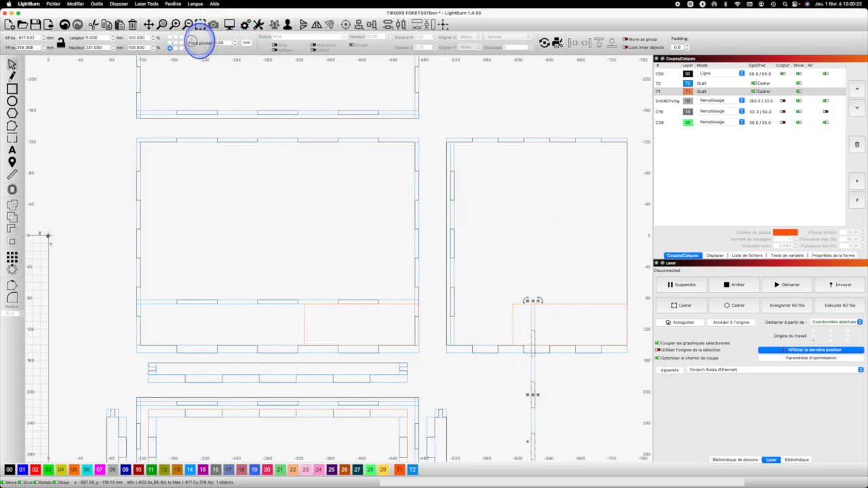
type("90")
key("Return")
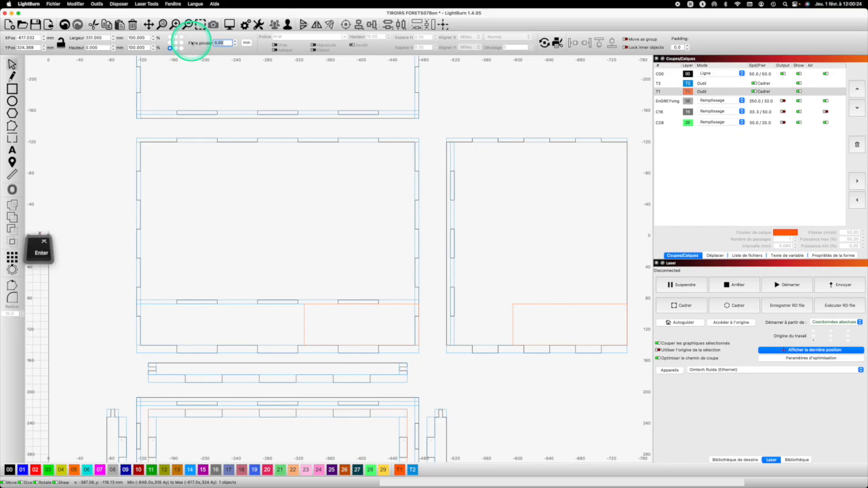
Step: Move the rotated slot strip across the right-hand panel so it rests on the T1 rectangle's top edge
scroll(532, 409, "down", 2)
scroll(532, 408, "down", 4)
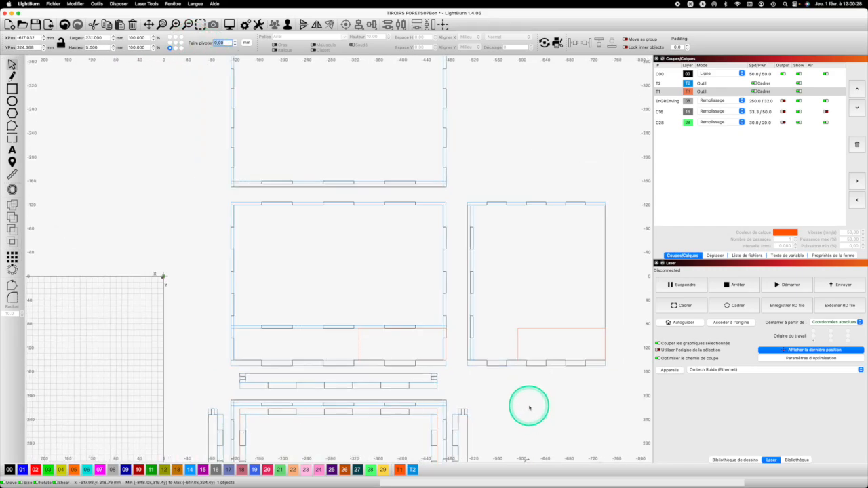
scroll(529, 407, "down", 8)
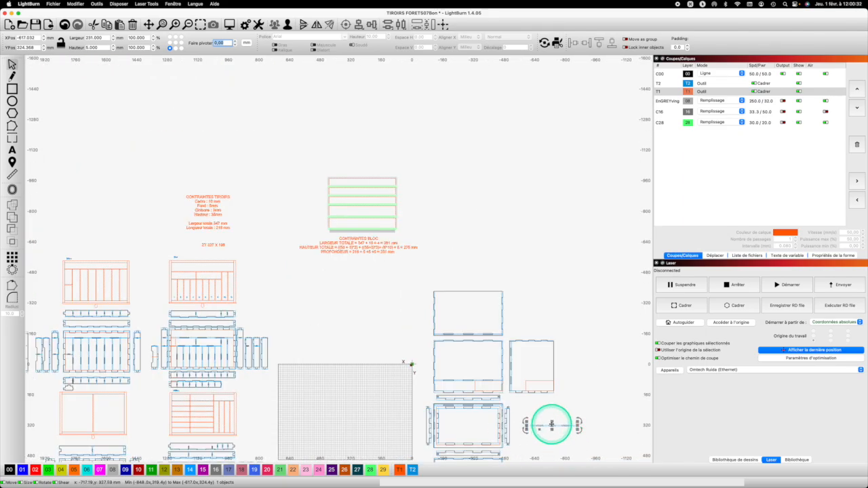
left_click_drag(552, 426, 532, 372)
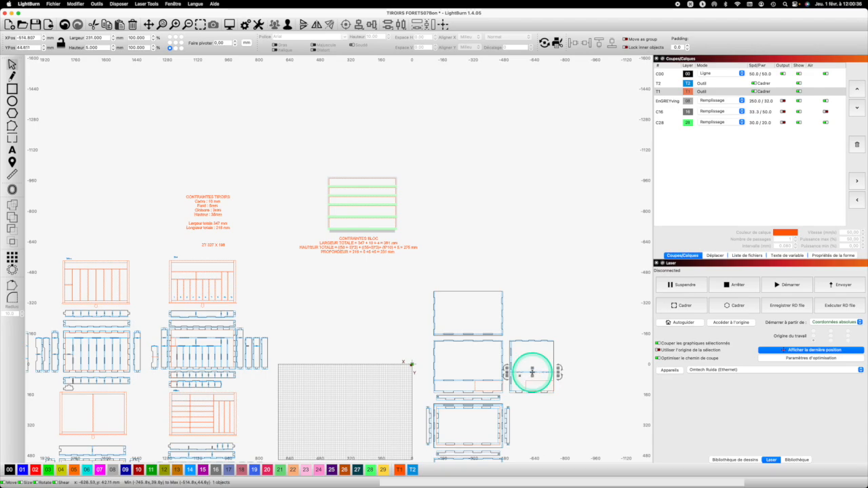
scroll(532, 372, "up", 5)
left_click_drag(614, 378, 603, 401)
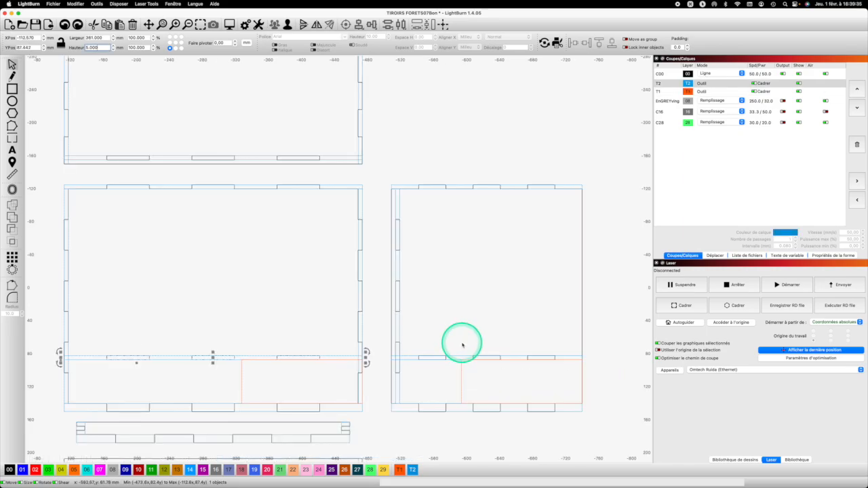
Step: Set the height of the new slot strips on the large and right-hand panels to 10 mm
left_click(465, 358, "shift")
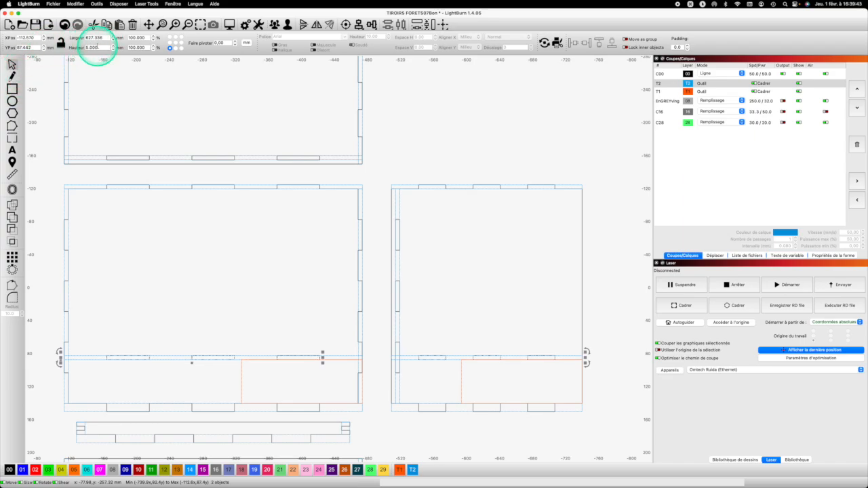
left_click_drag(98, 47, 86, 48)
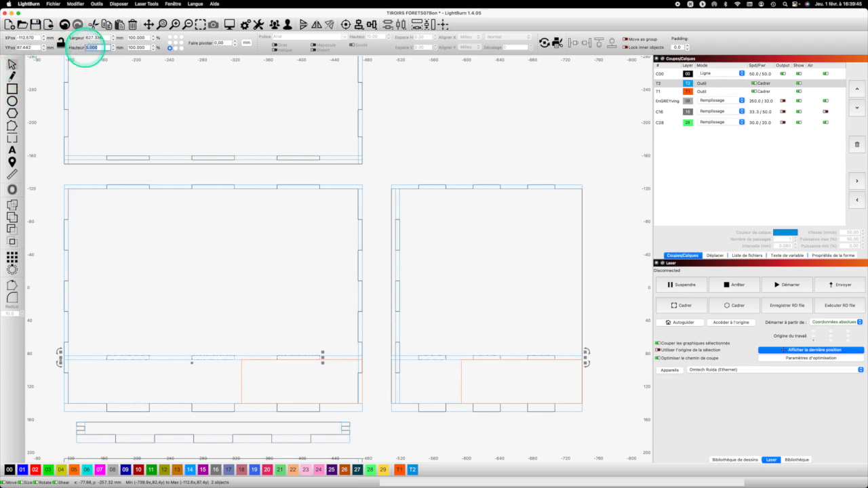
type("10")
key("Return")
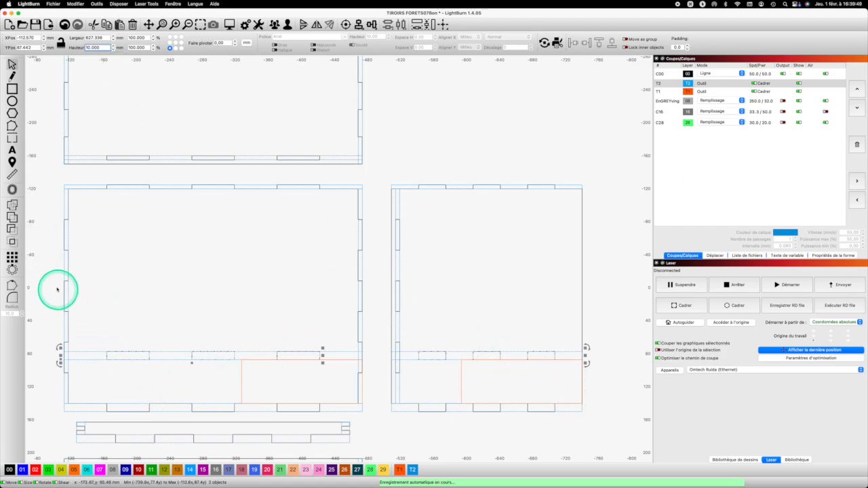
Step: Create a grid array of both slot strips with 2 rows and a 53 mm vertical spacing
left_click(12, 257)
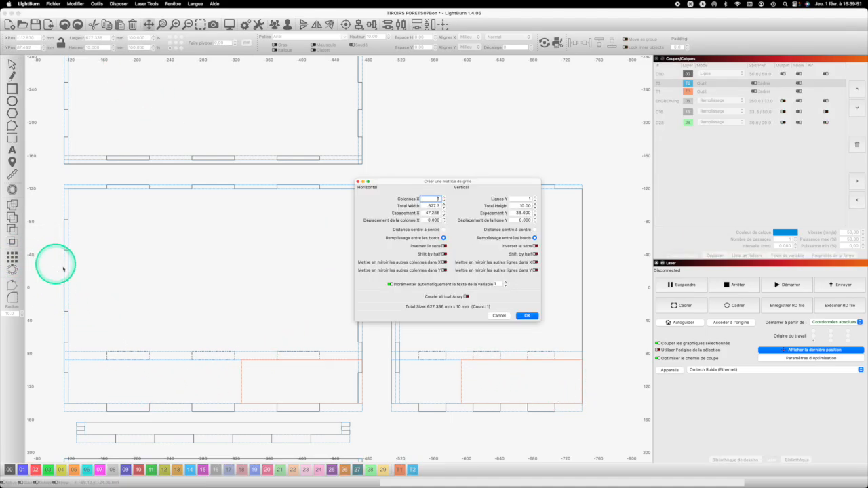
left_click(527, 198)
type("2")
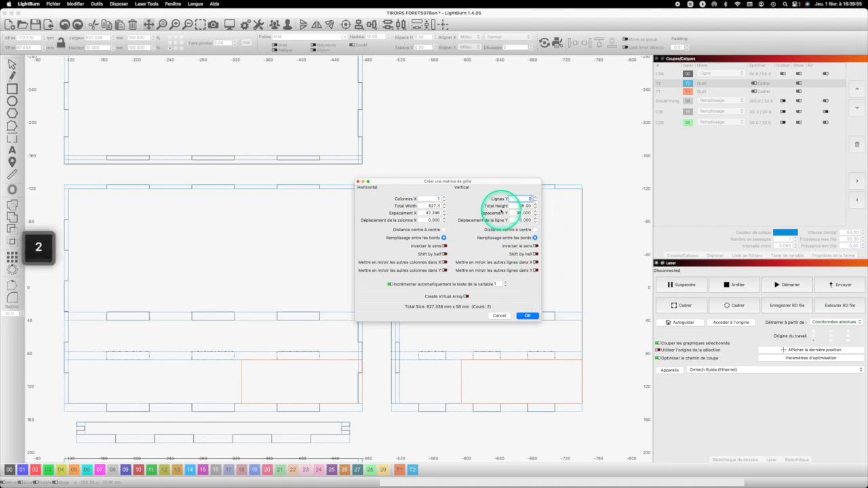
left_click(544, 215)
type("53")
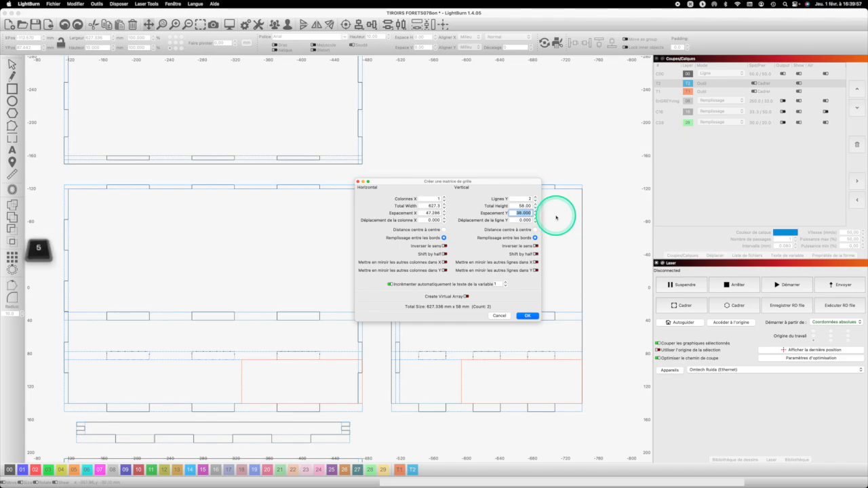
key("Return")
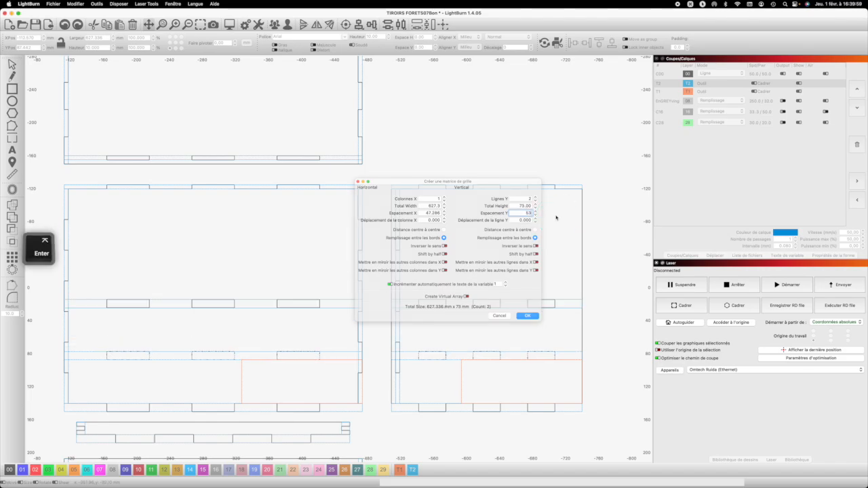
Step: Array the upper slot strips of both panels into 3 rows with a 38 mm vertical spacing
left_click(301, 308)
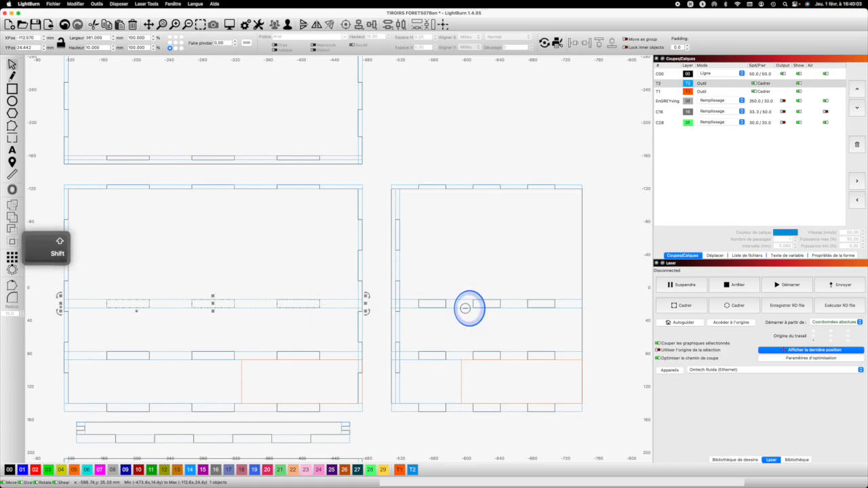
left_click(465, 309, "shift")
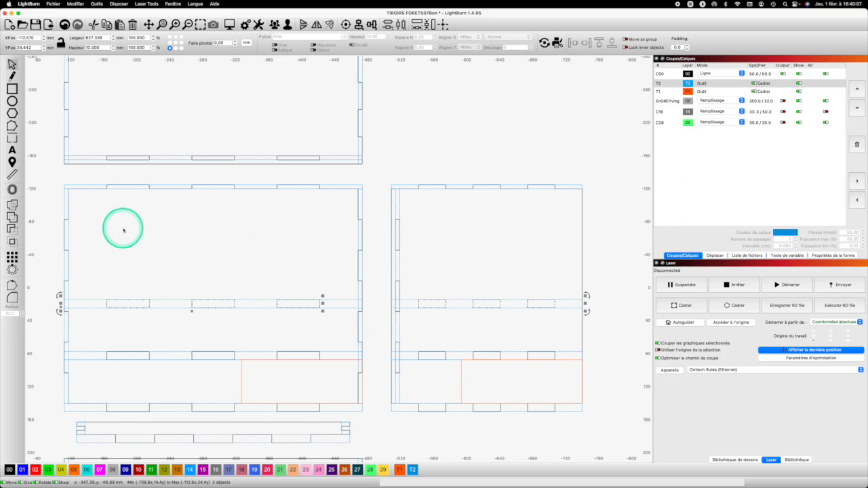
left_click(11, 258)
double_click(527, 199)
type("3")
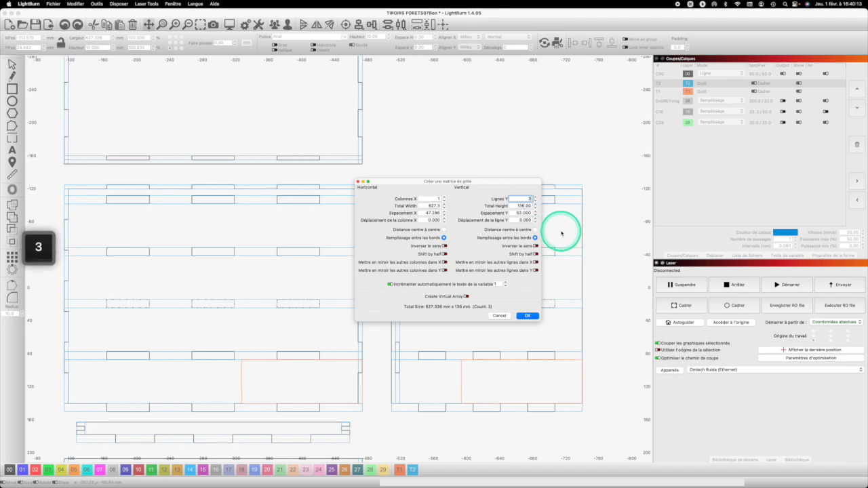
key("Tab")
key("Tab")
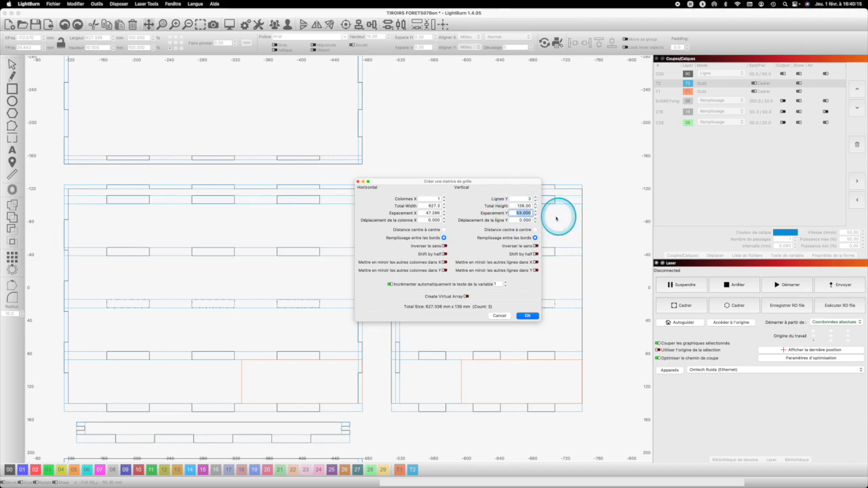
key("BackSpace")
type("8")
key("Return")
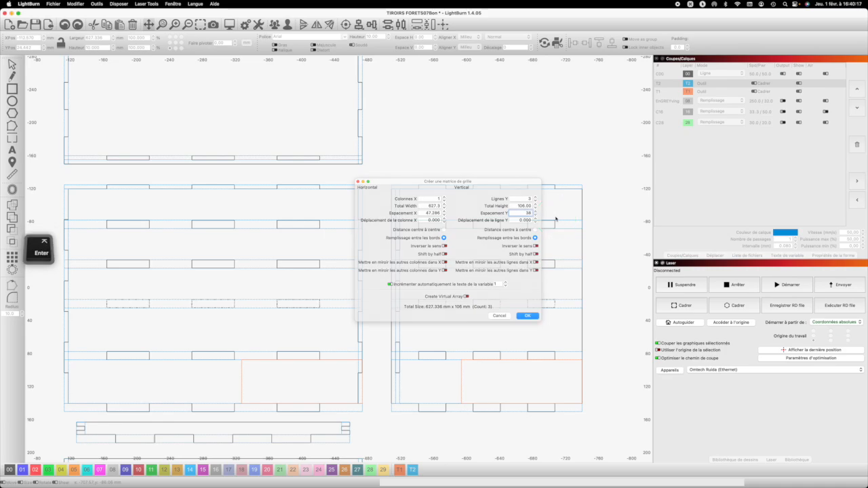
left_click(540, 261)
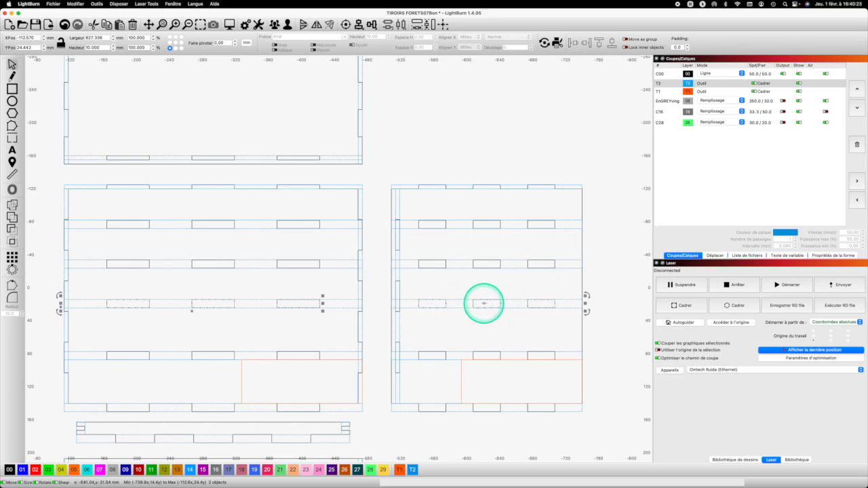
Step: Group all parts of the right-hand side panel and paste a copy on the other side of the large panel
scroll(446, 296, "down", 3)
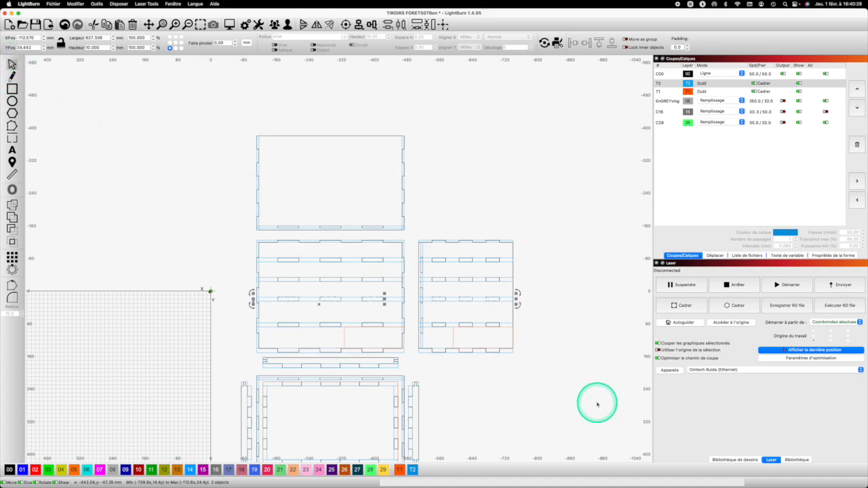
left_click_drag(535, 361, 412, 225)
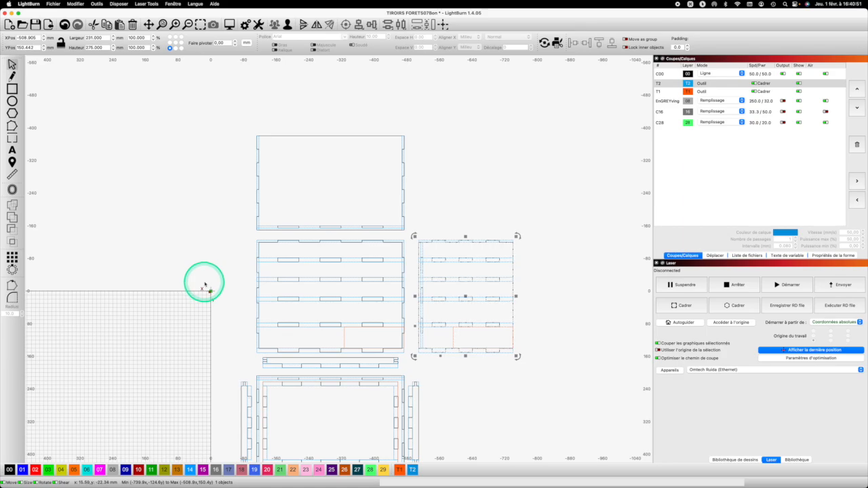
key("super+v")
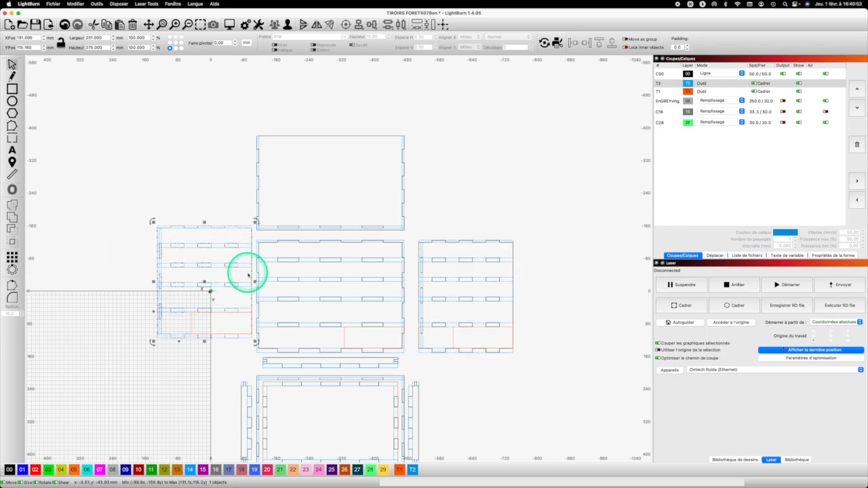
Step: Align the bottom edge of the copied side panel with the bottom edge of the large central panel
key("shift")
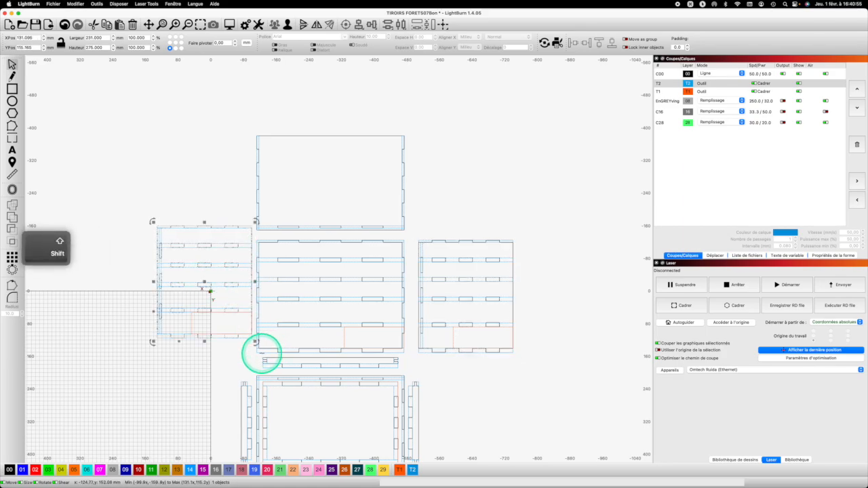
left_click(261, 353, "shift")
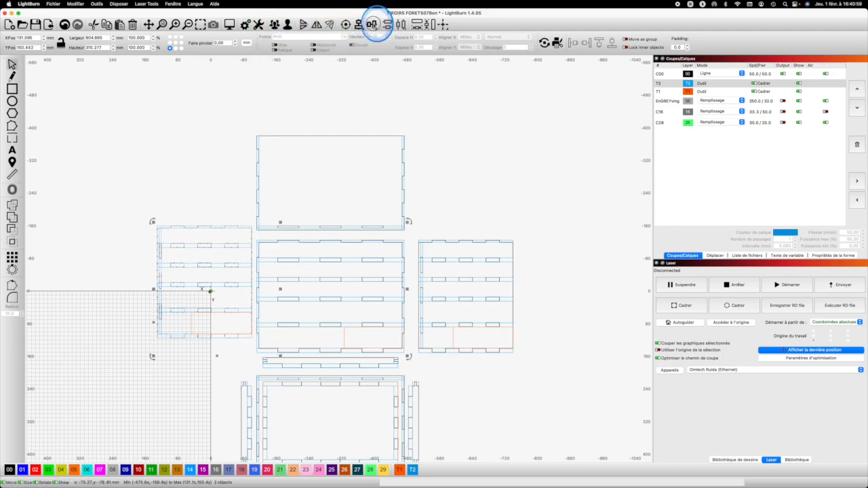
left_click(373, 25)
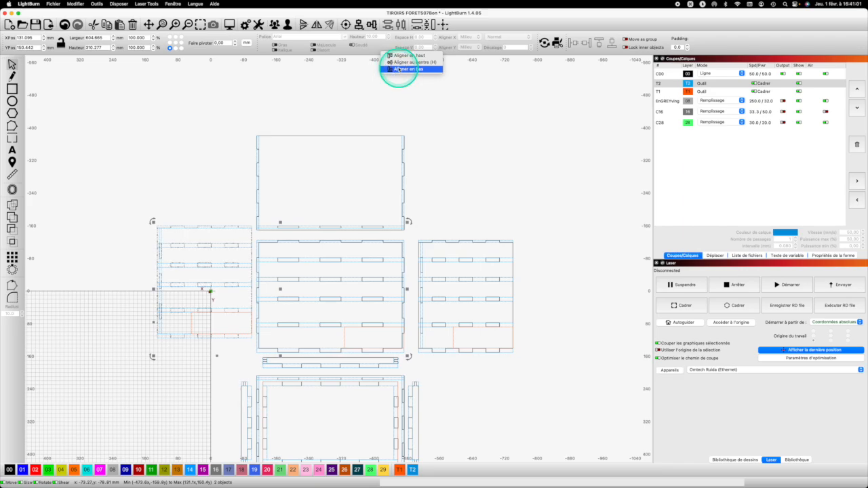
left_click(399, 69)
left_click(340, 310)
left_click(257, 306)
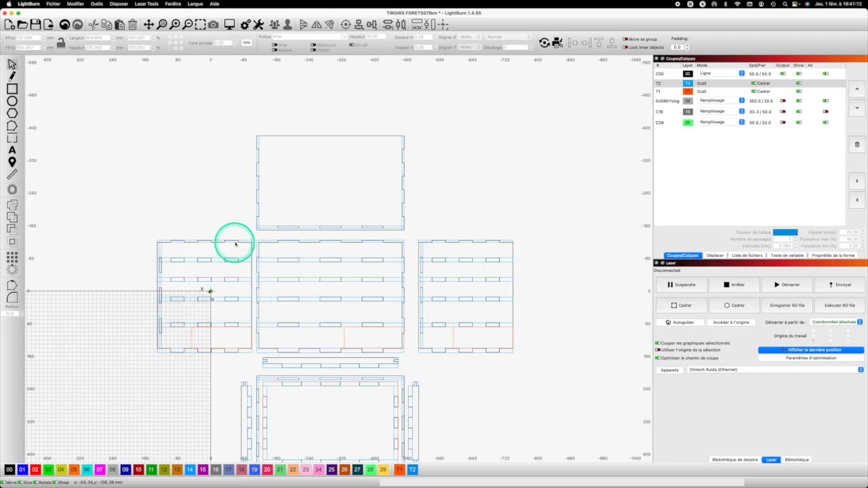
Step: Mirror the copied side panel horizontally so its vertical slots face the large central panel
left_click(235, 240)
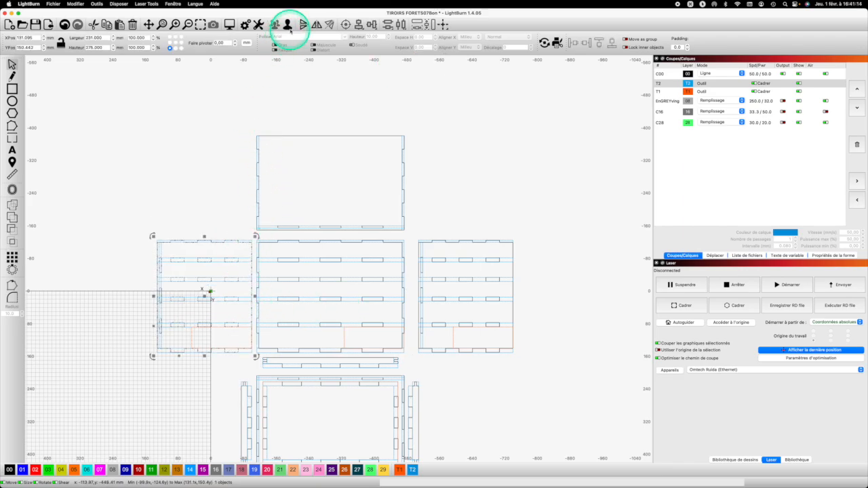
left_click(316, 24)
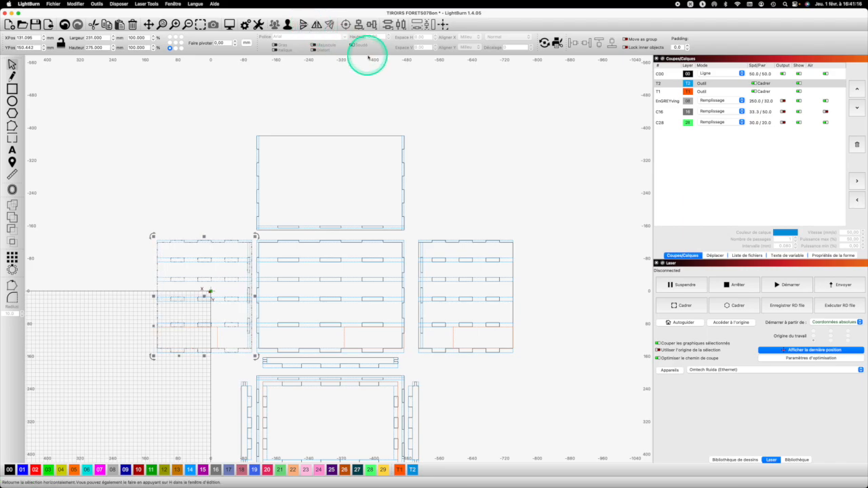
left_click(549, 170)
scroll(548, 183, "up", 3)
scroll(547, 191, "down", 8)
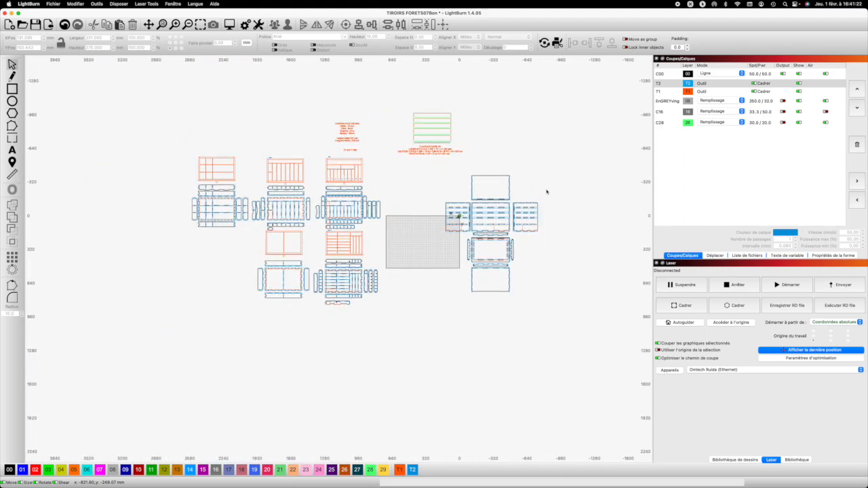
scroll(547, 191, "up", 5)
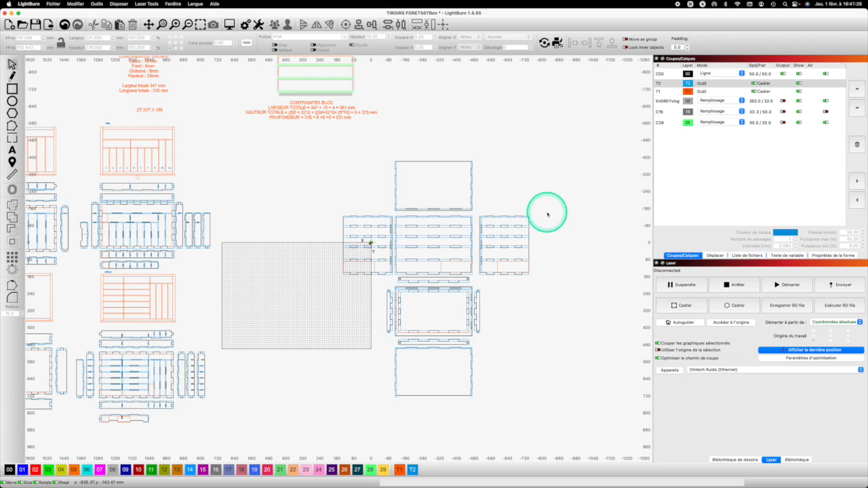
scroll(547, 214, "up", 1)
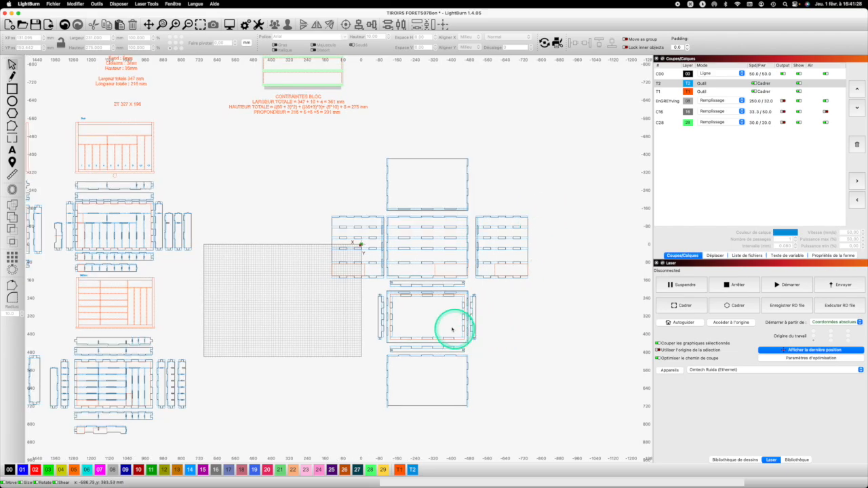
scroll(428, 319, "up", 6)
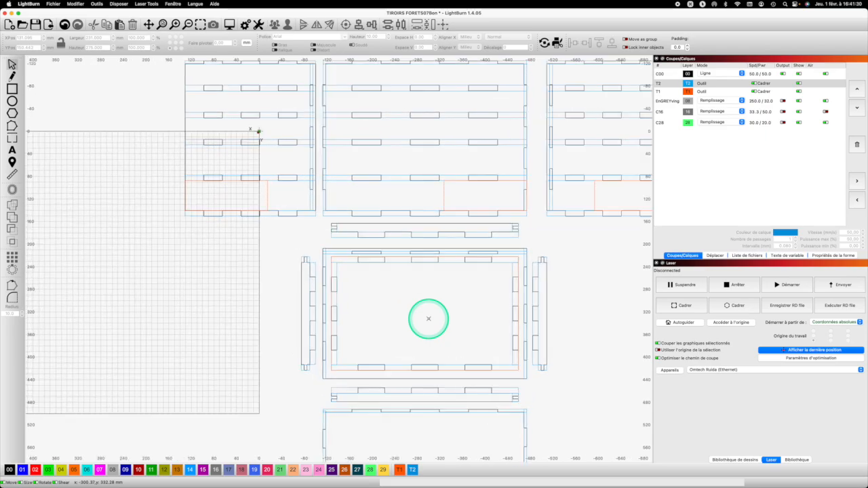